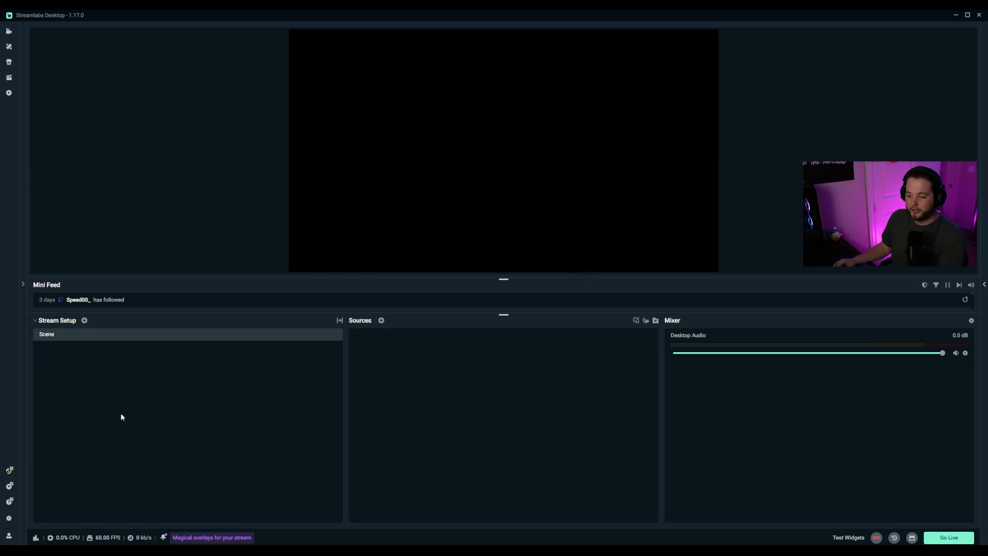
# Open the settings, check the linked stream destinations, and set the output mode to Advanced.
pyautogui.click(8, 518)
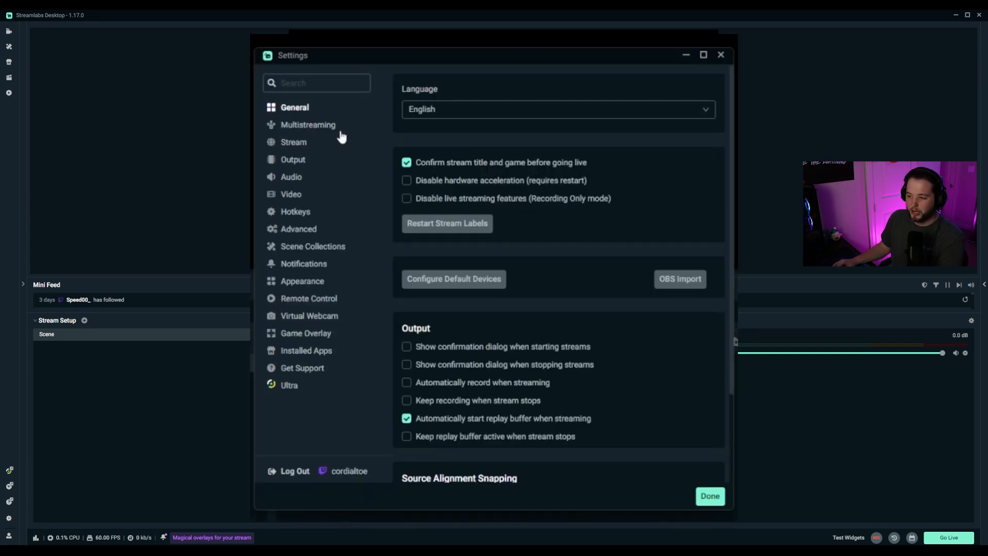
pyautogui.click(336, 143)
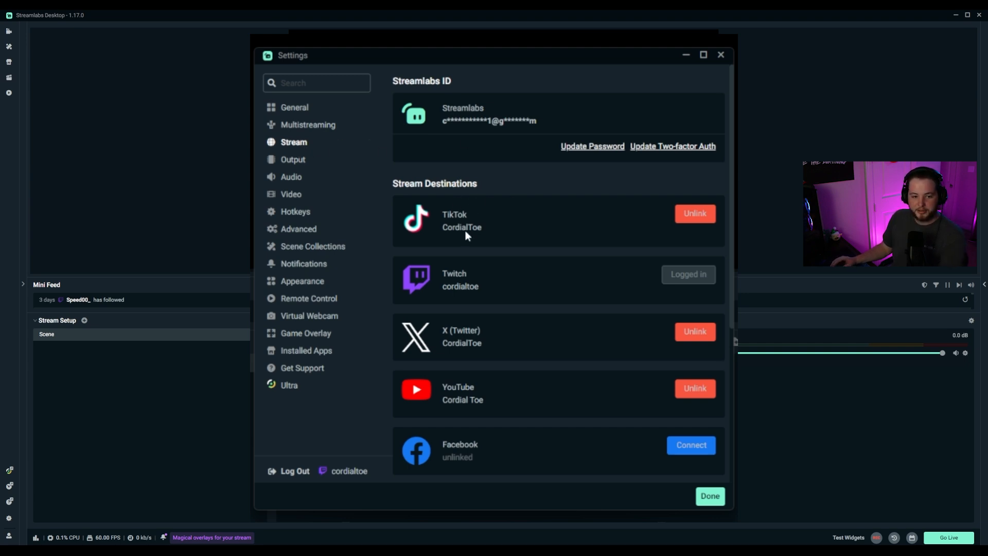
pyautogui.click(293, 160)
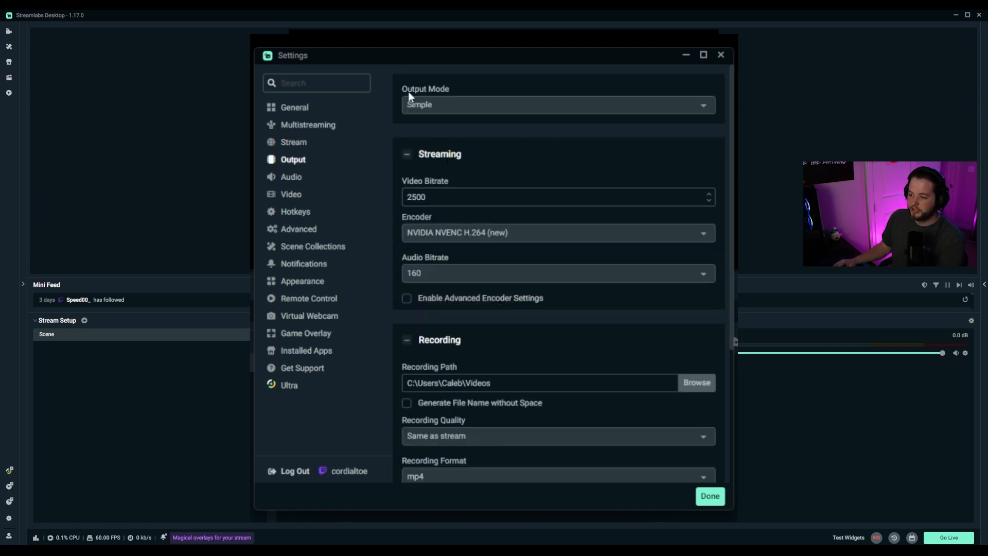
pyautogui.click(421, 108)
pyautogui.click(484, 147)
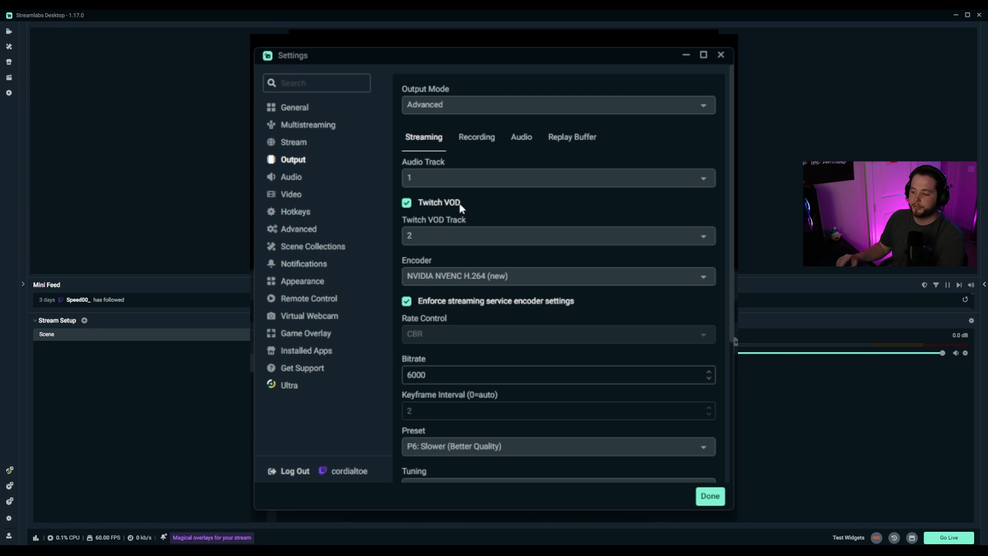
# Select NVIDIA NVENC H.264 (new) as the streaming encoder.
pyautogui.scroll(-1, 472, 203)
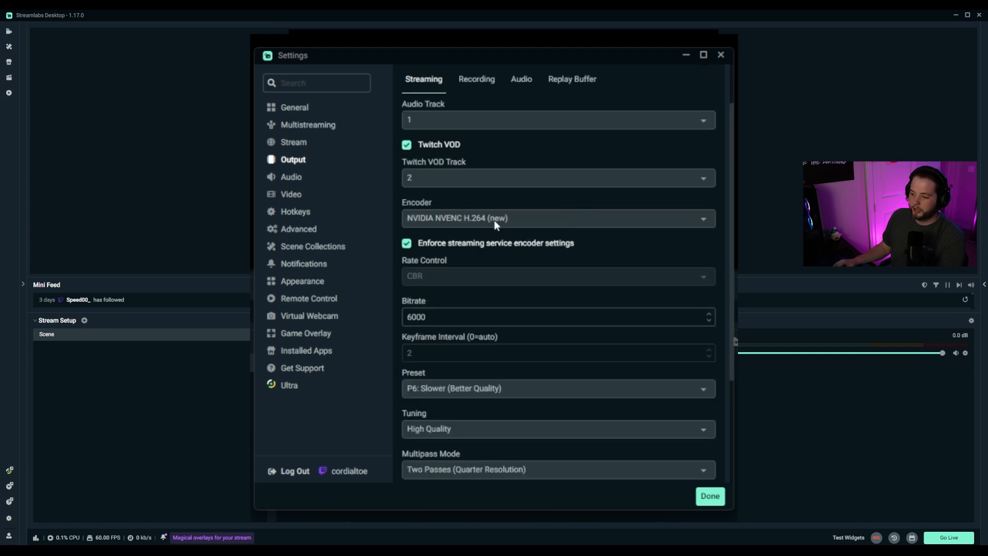
pyautogui.click(466, 221)
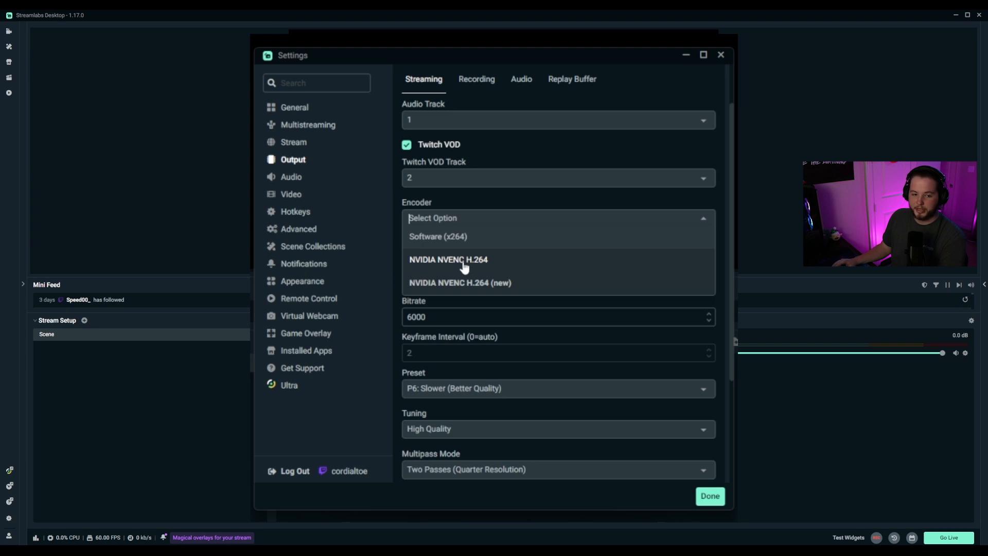
pyautogui.click(496, 285)
pyautogui.click(506, 221)
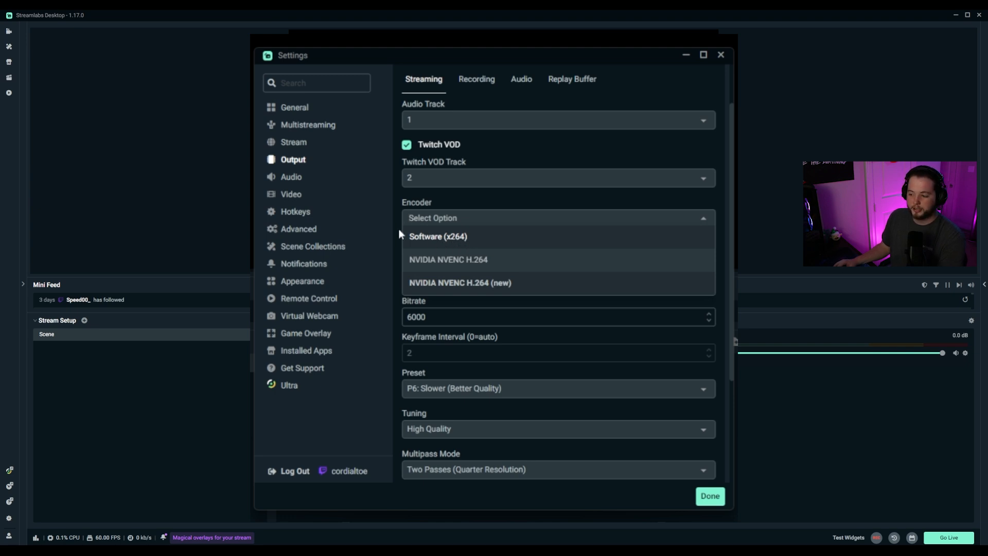
# Set the encoder preset to P6: Slower (Better Quality) and the tuning to High Quality.
pyautogui.scroll(-3, 458, 246)
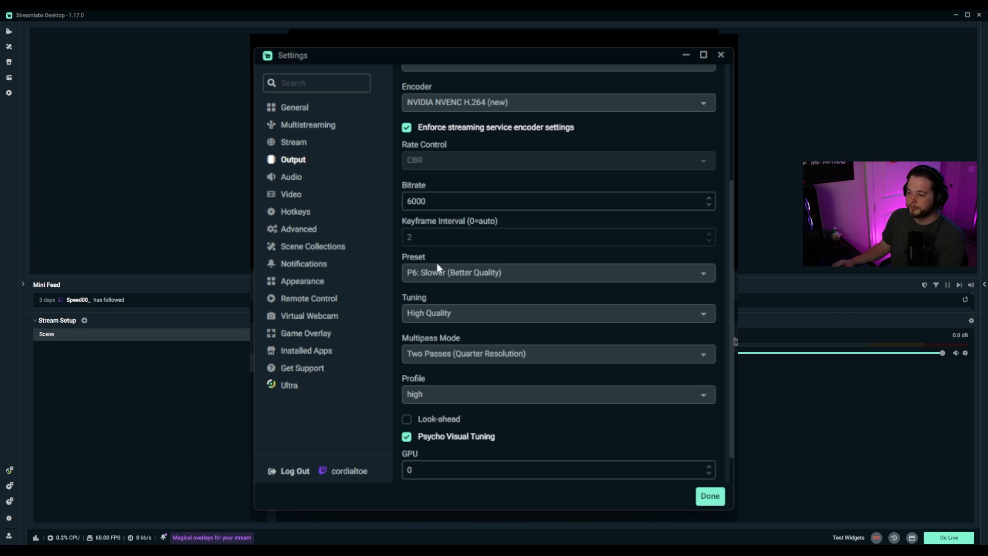
pyautogui.scroll(-1, 472, 192)
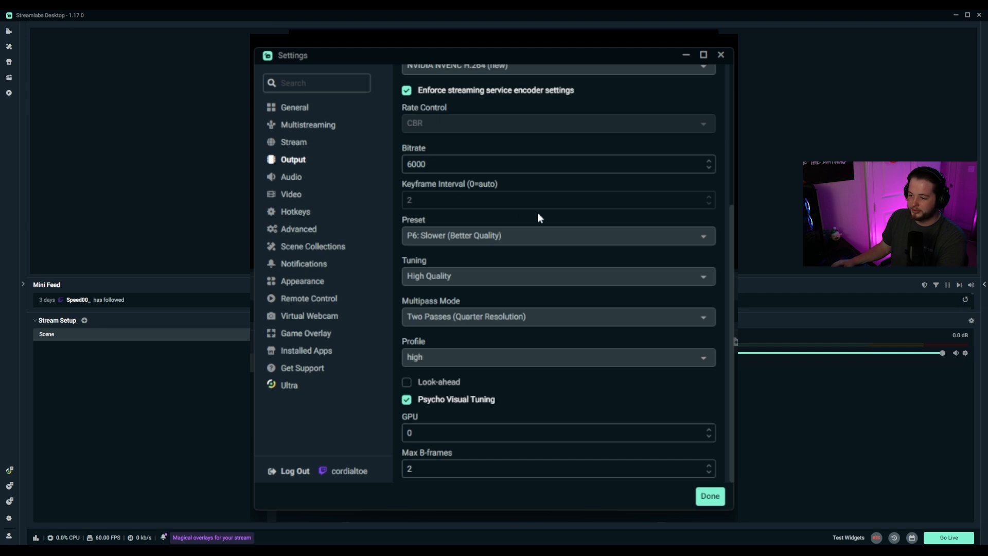
pyautogui.click(450, 238)
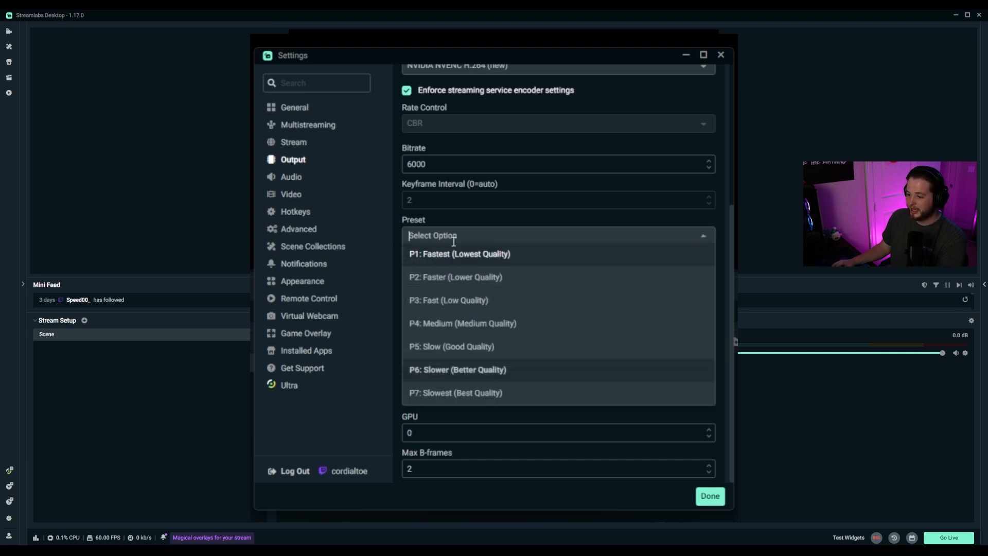
pyautogui.click(503, 373)
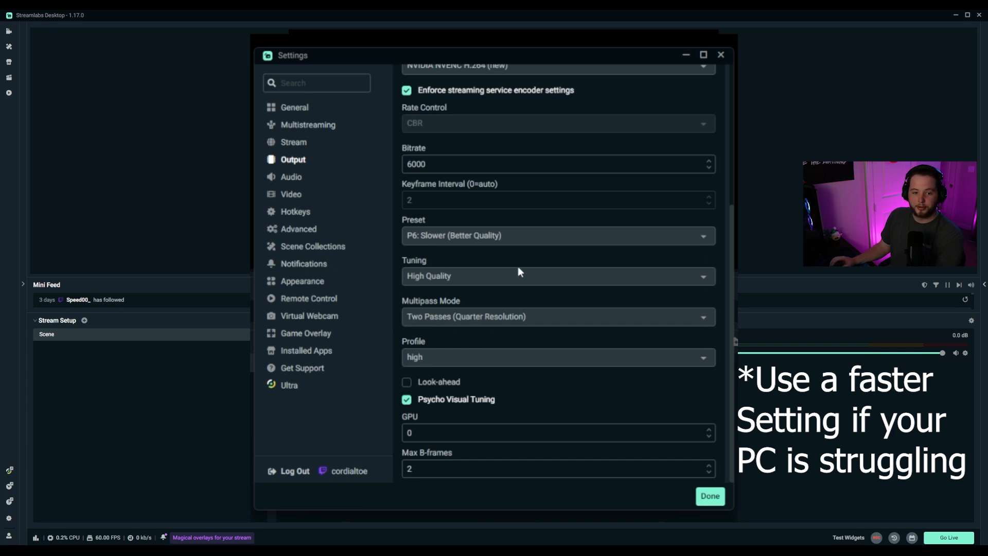
pyautogui.click(473, 278)
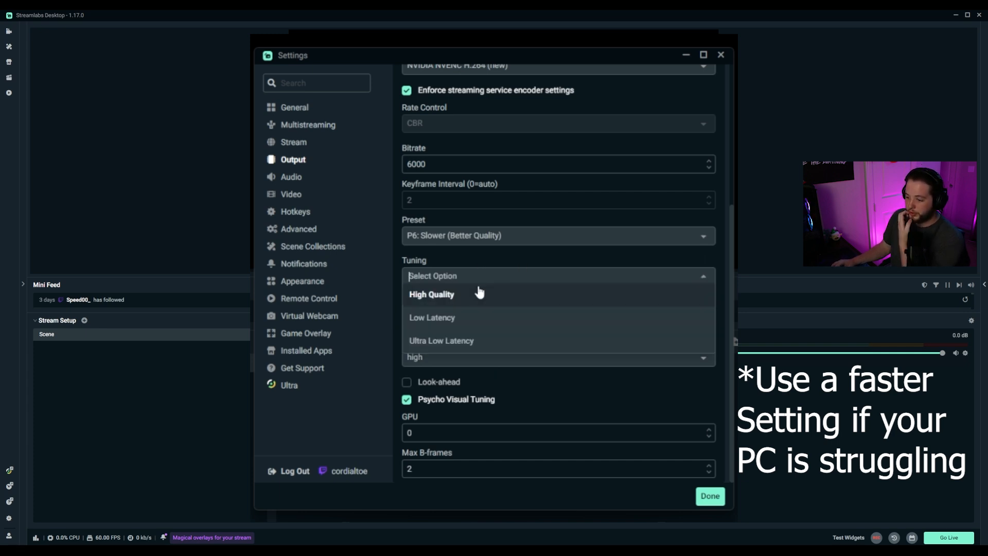
pyautogui.click(475, 301)
# Set the multipass mode to Two Passes (Quarter Resolution) and the profile to high, keeping GPU at 0 and Max B-frames at 2.
pyautogui.click(475, 314)
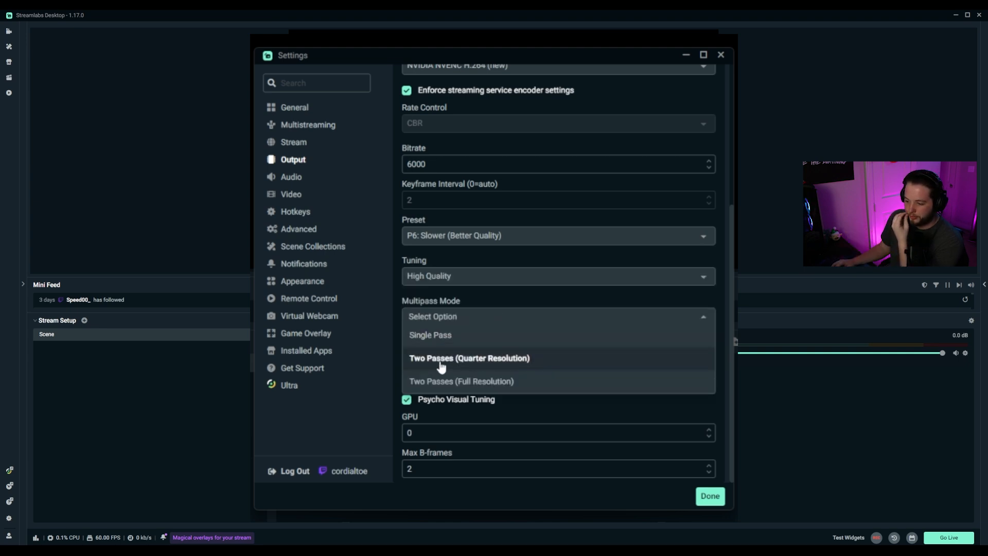
pyautogui.click(492, 360)
pyautogui.click(470, 359)
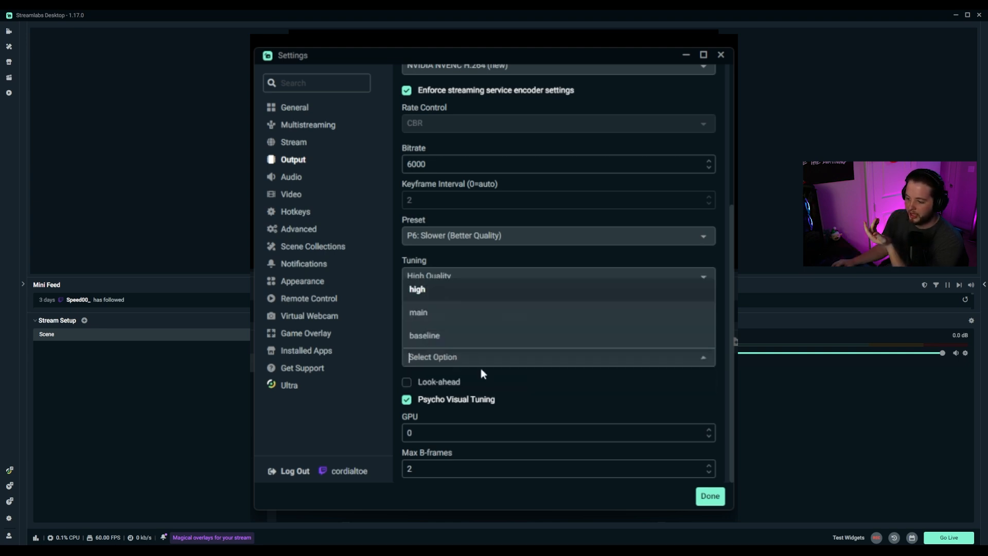
pyautogui.click(478, 290)
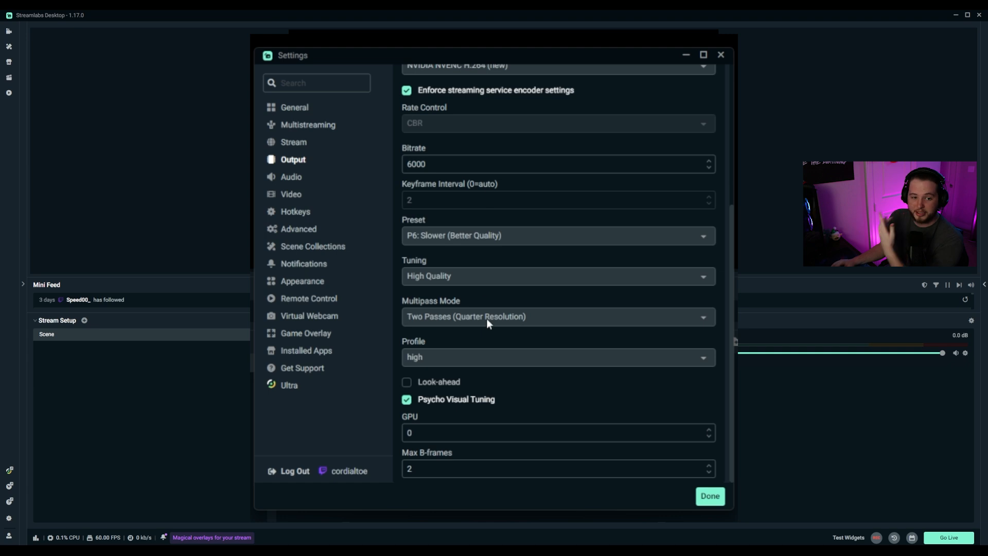
pyautogui.click(459, 430)
pyautogui.click(433, 466)
pyautogui.scroll(4, 541, 412)
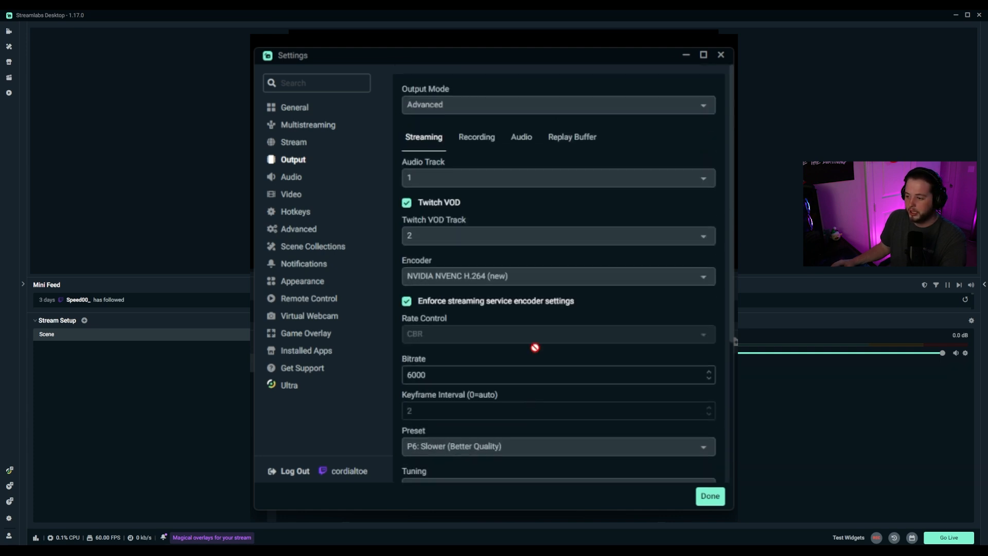
pyautogui.scroll(-4, 492, 289)
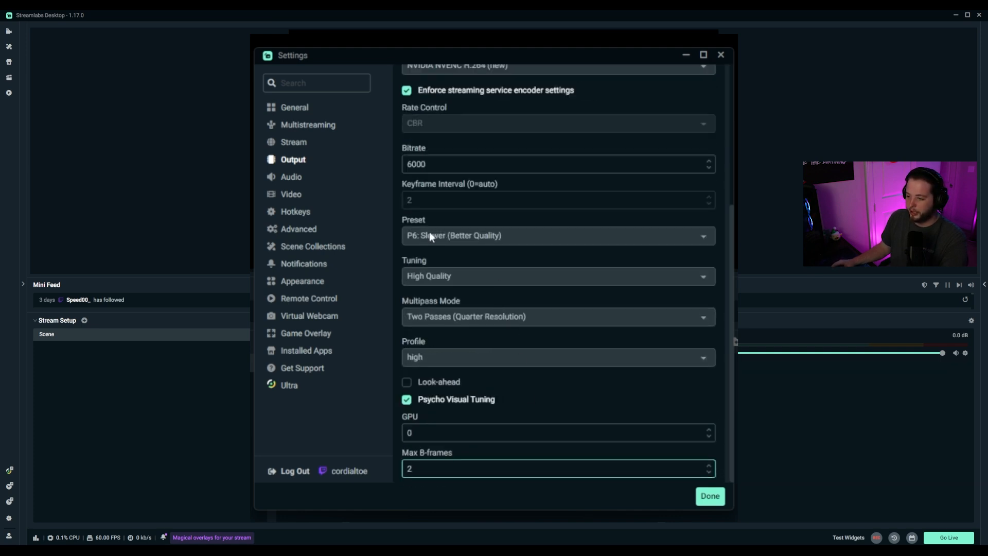
pyautogui.scroll(4, 566, 335)
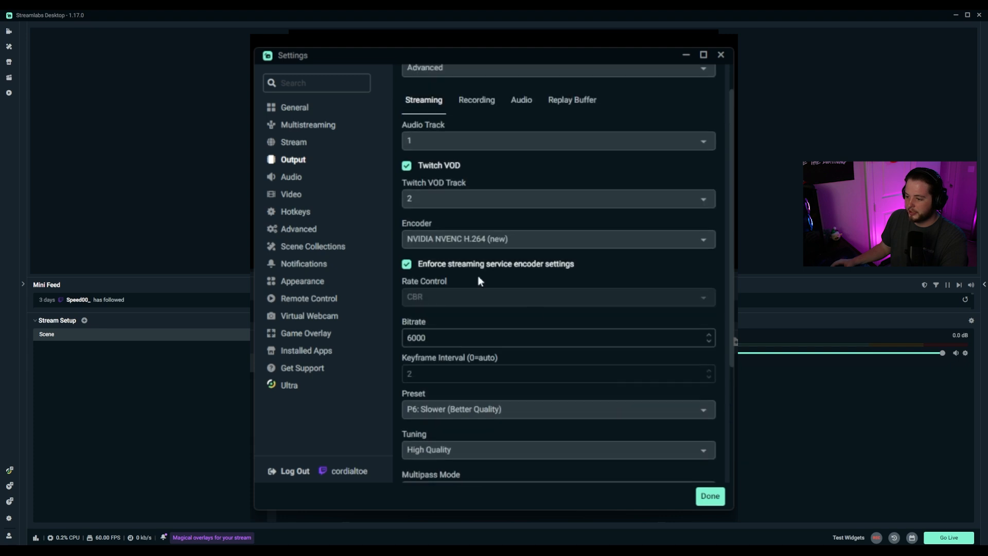
# Set the audio sample rate to 48khz and the channels to Stereo.
pyautogui.click(293, 178)
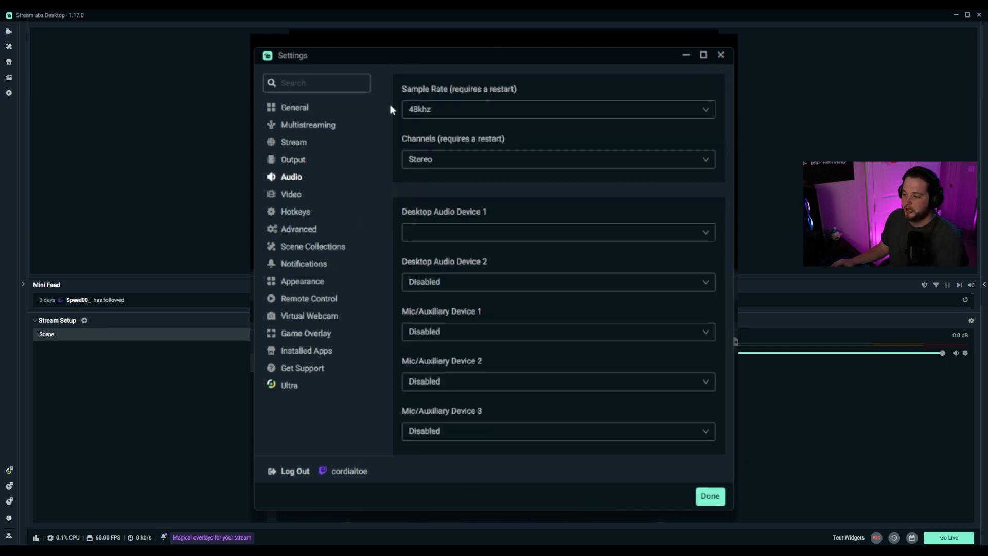
pyautogui.click(463, 110)
pyautogui.click(442, 156)
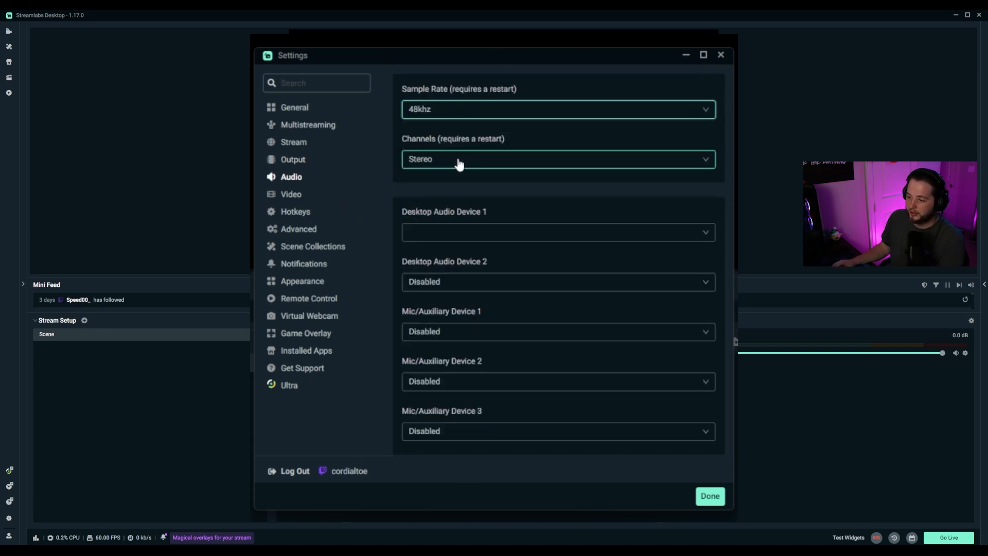
pyautogui.click(458, 160)
pyautogui.click(443, 202)
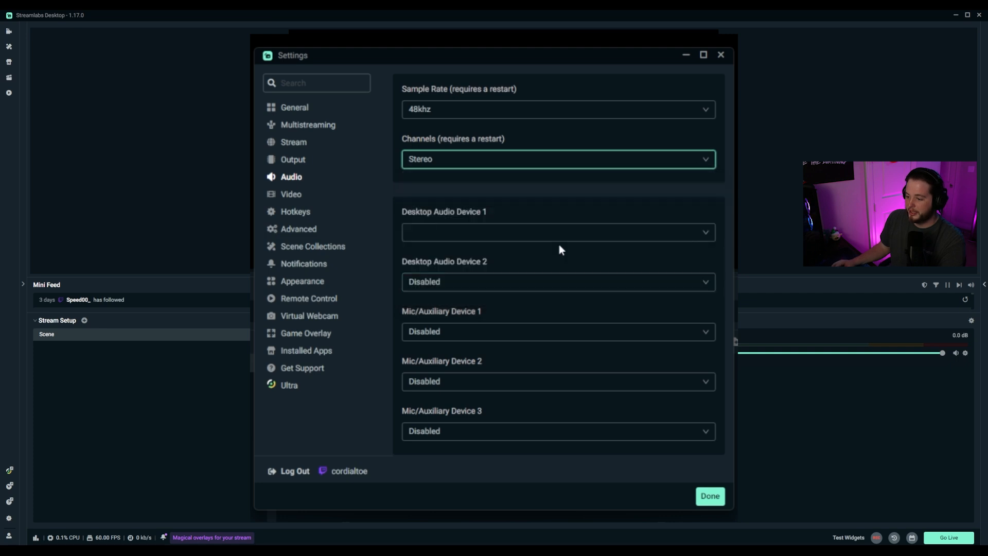
# Set Desktop Audio Device 1 to Default.
pyautogui.click(437, 239)
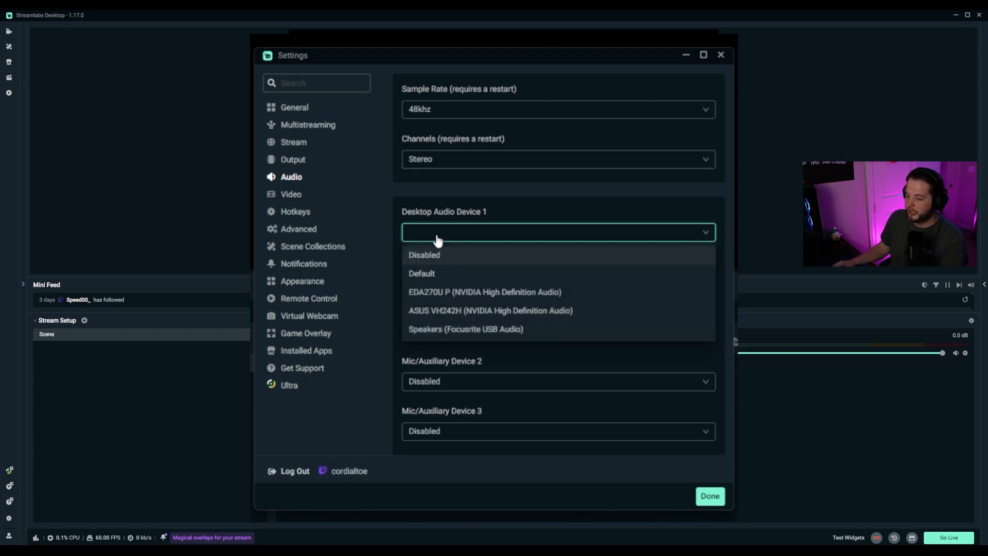
pyautogui.click(466, 238)
pyautogui.click(467, 232)
pyautogui.click(451, 273)
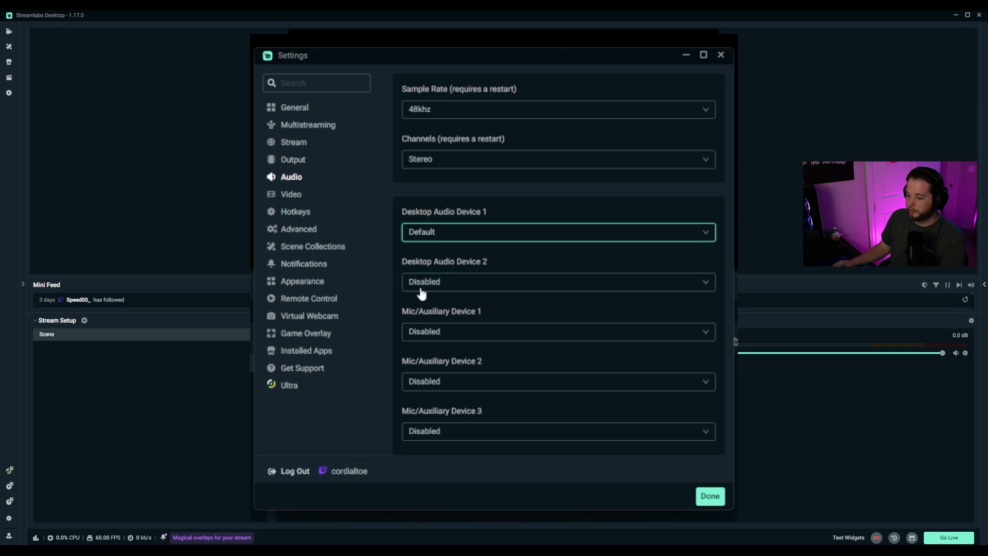
# Assign Analogue 1 + 2 (Focusrite USB Audio) to Mic/Auxiliary Device 1 and HDMI (NZXT Signal 4K30 Audio) to Mic/Auxiliary Device 2.
pyautogui.click(451, 333)
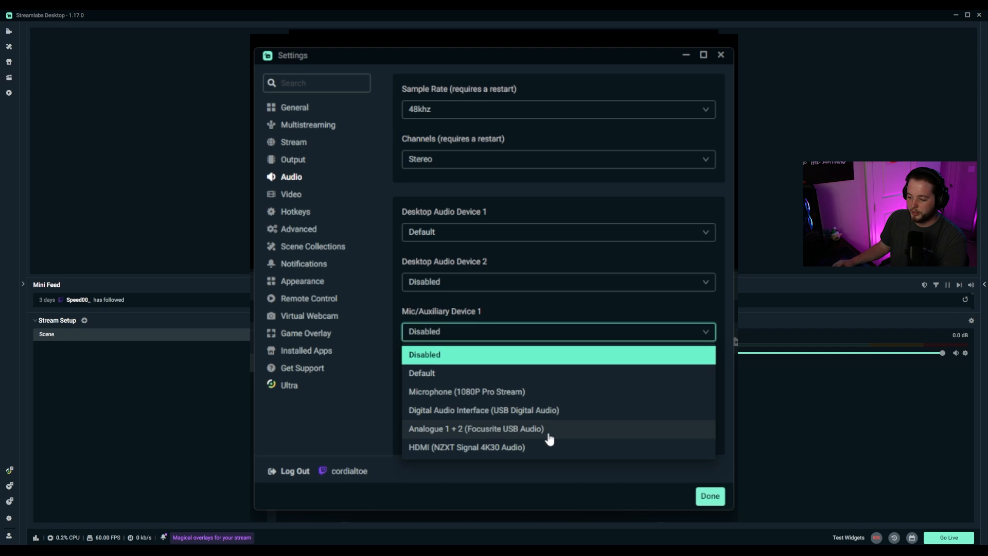
pyautogui.click(500, 432)
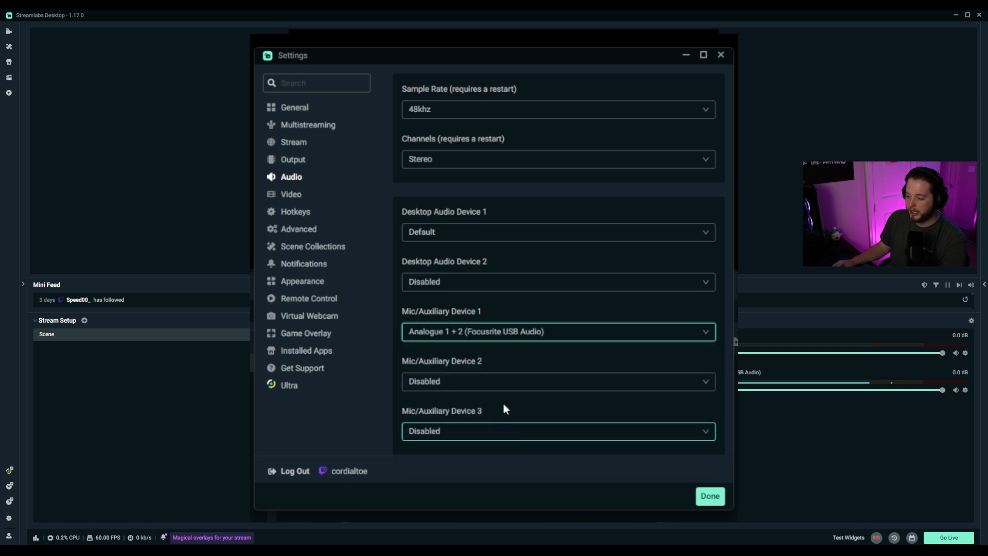
pyautogui.click(478, 339)
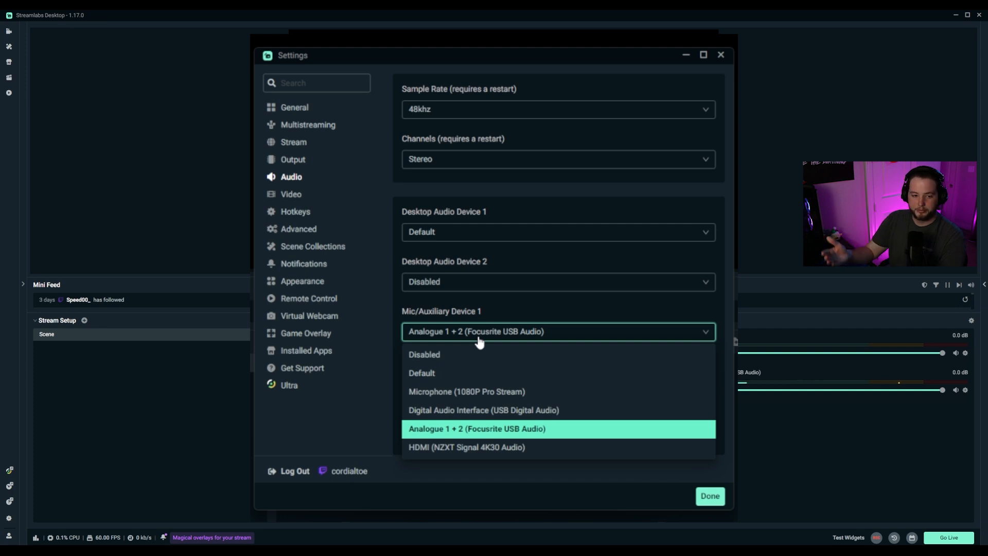
pyautogui.click(495, 332)
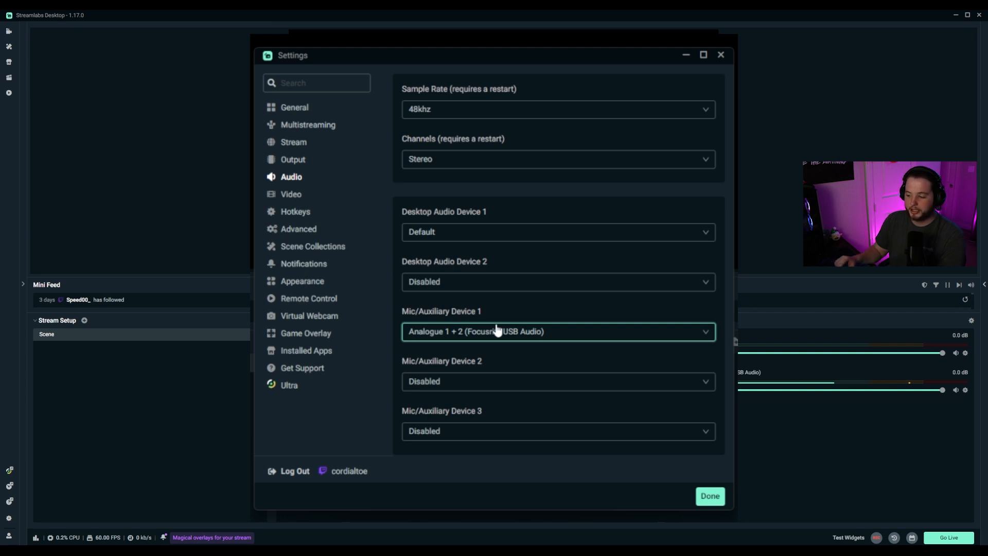
pyautogui.click(490, 381)
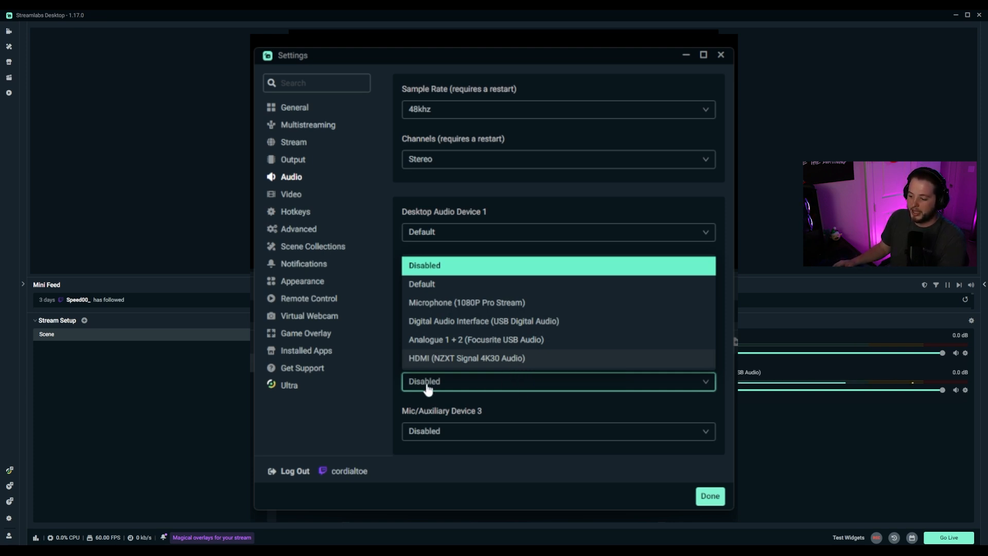
pyautogui.click(488, 361)
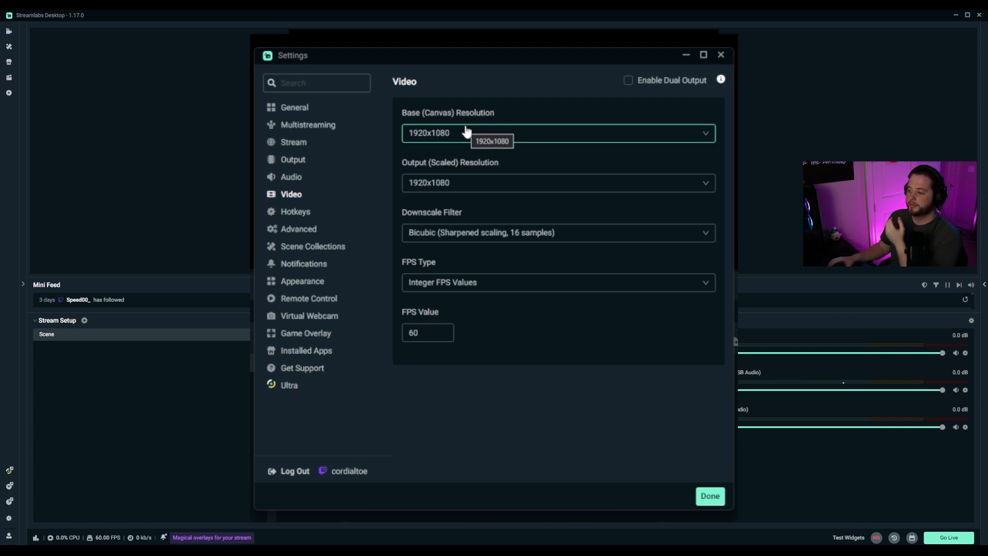
# Enable dual output in the video settings, check the vertical and horizontal resolution and FPS values, and finish the settings.
pyautogui.click(628, 81)
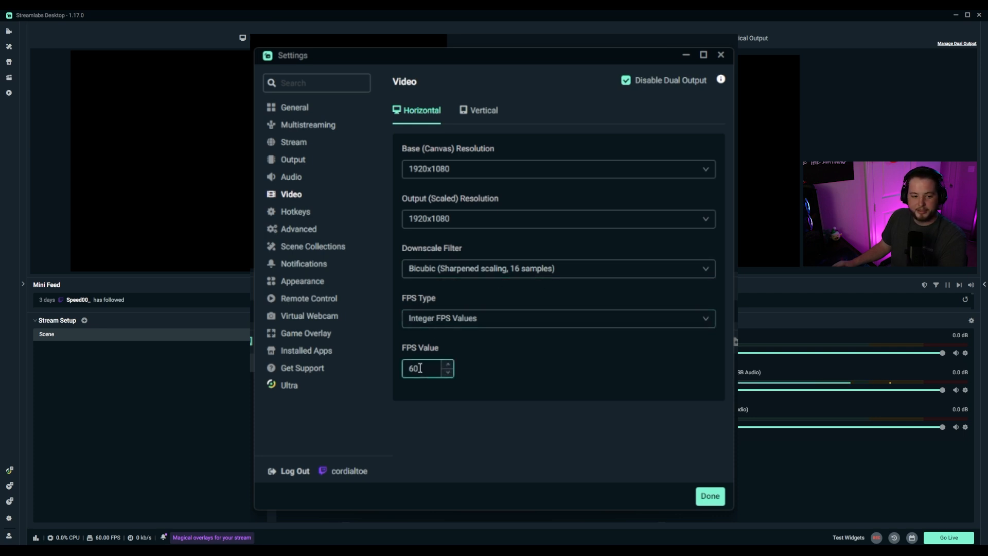
pyautogui.click(479, 110)
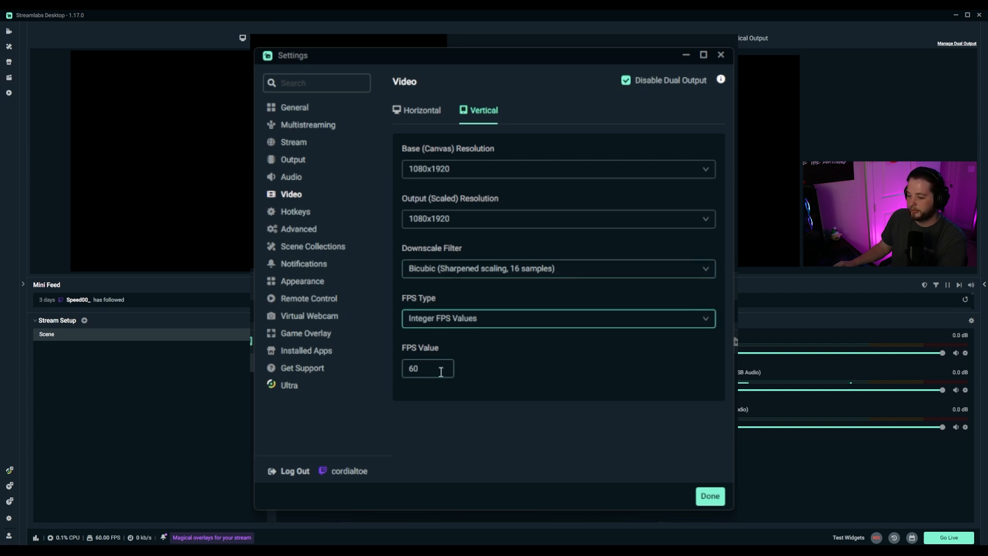
pyautogui.click(417, 110)
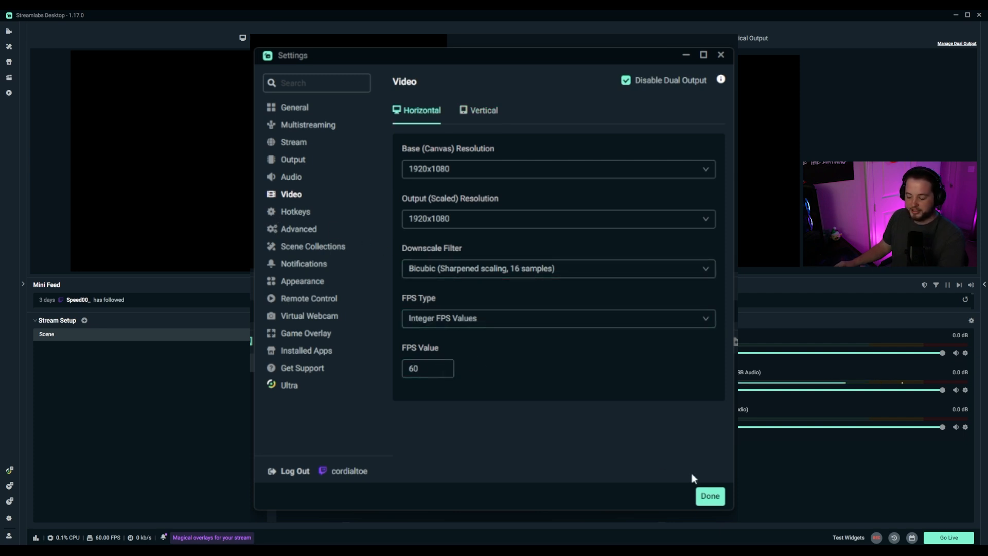
pyautogui.click(710, 497)
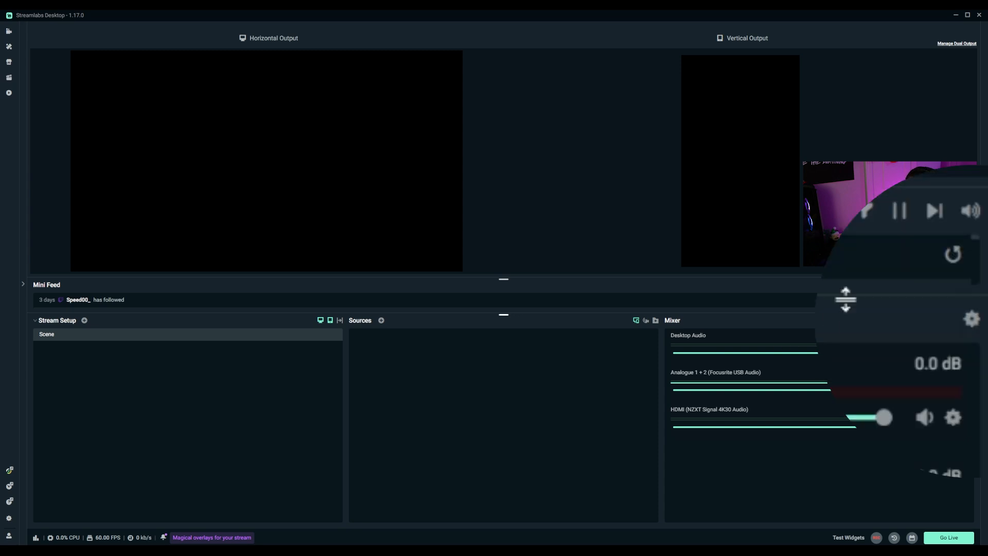
# Turn on Downmix to Mono for the Analogue 1 + 2 (Focusrite USB Audio) source and test its audio.
pyautogui.click(971, 321)
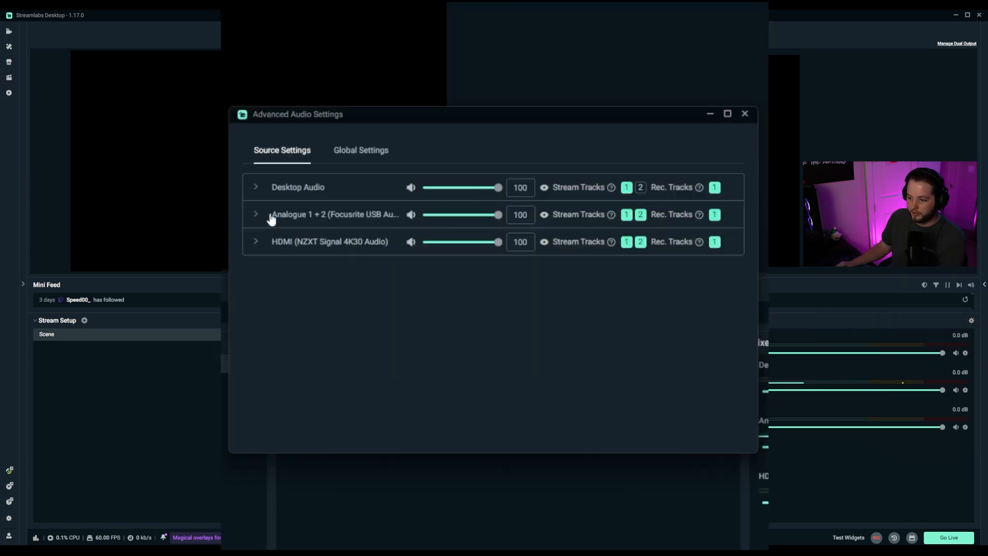
pyautogui.click(287, 222)
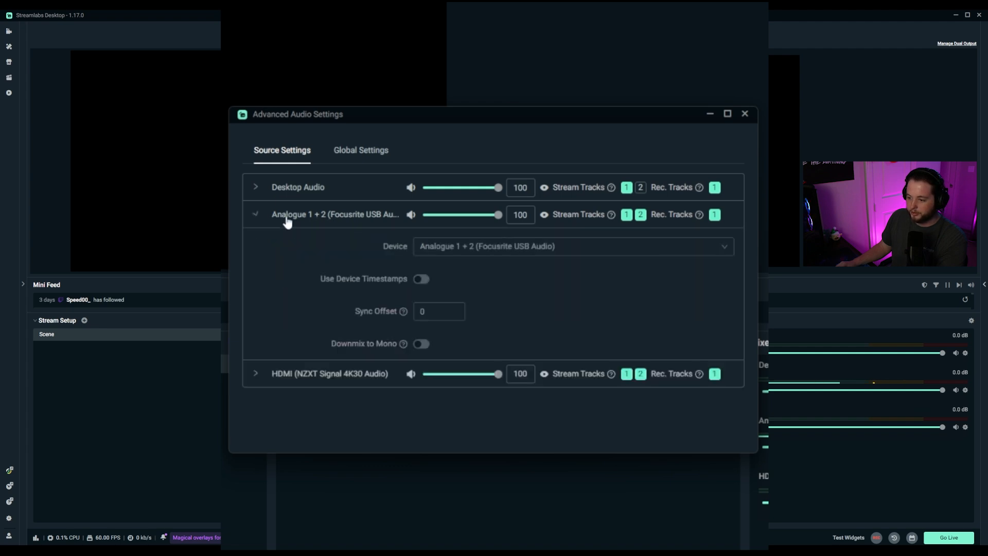
pyautogui.scroll(-1, 432, 274)
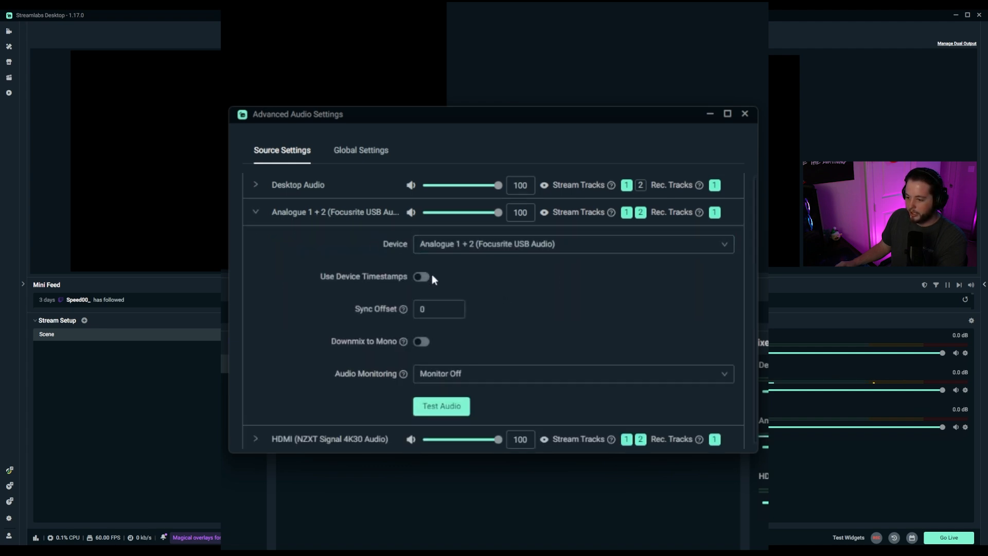
pyautogui.click(420, 338)
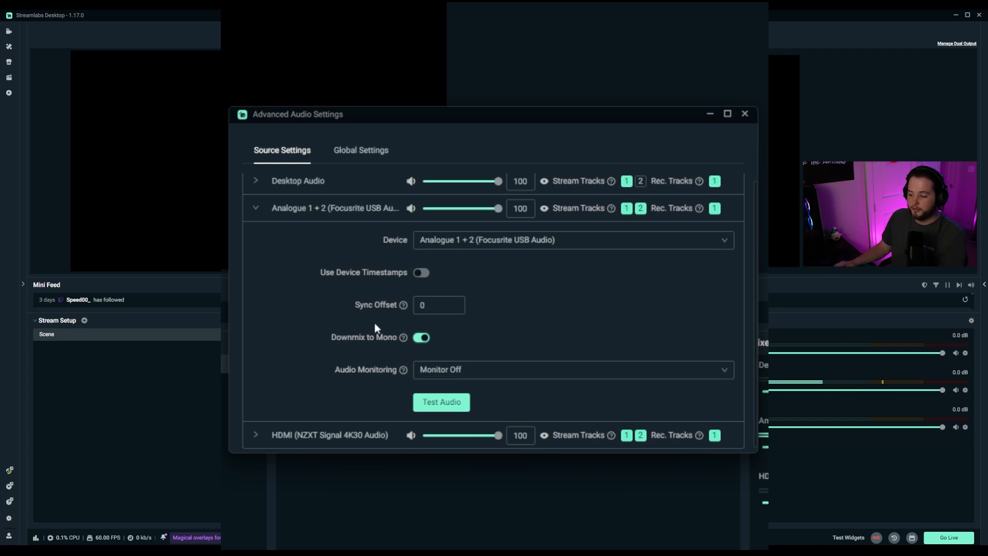
pyautogui.click(453, 404)
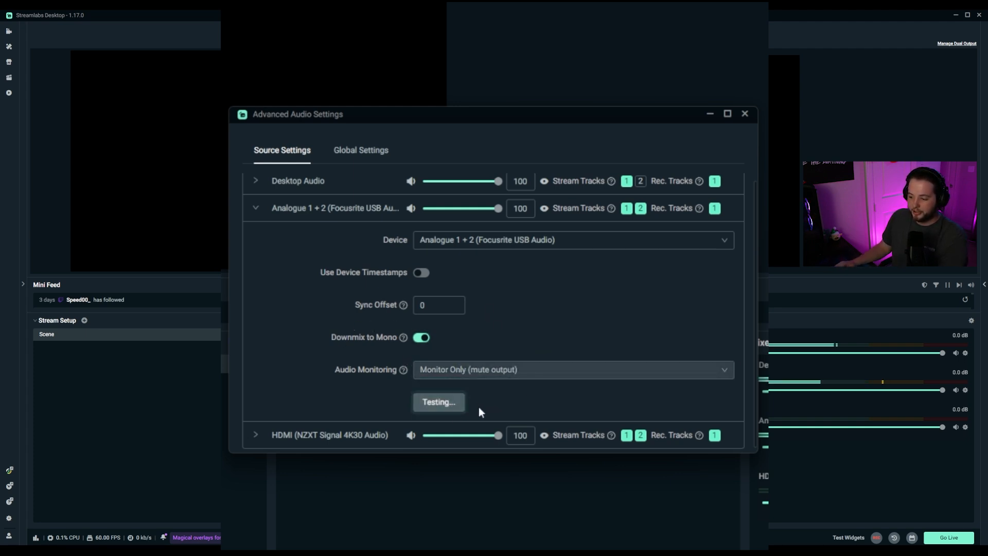
pyautogui.click(440, 404)
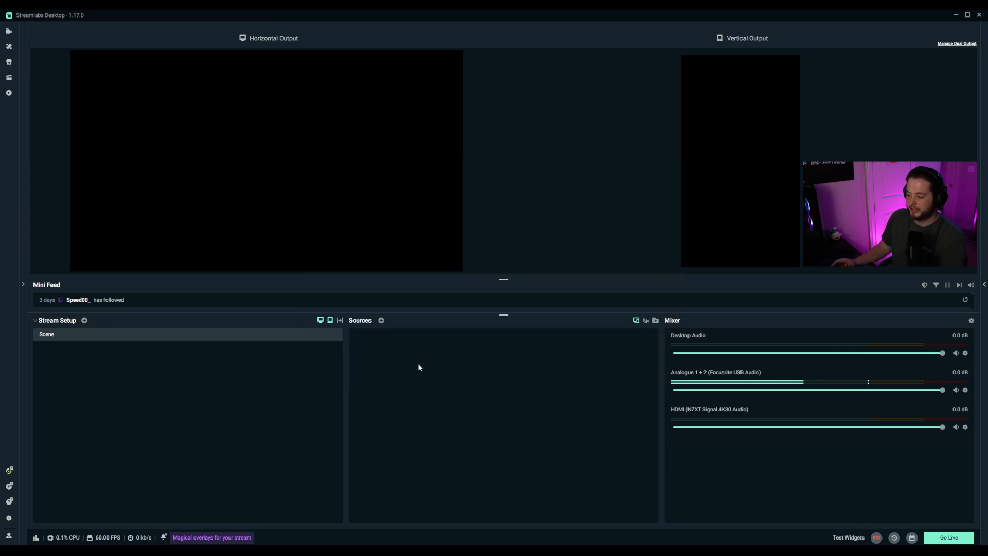
# Add a Screen Capture source named Desktop to the scene.
pyautogui.click(382, 321)
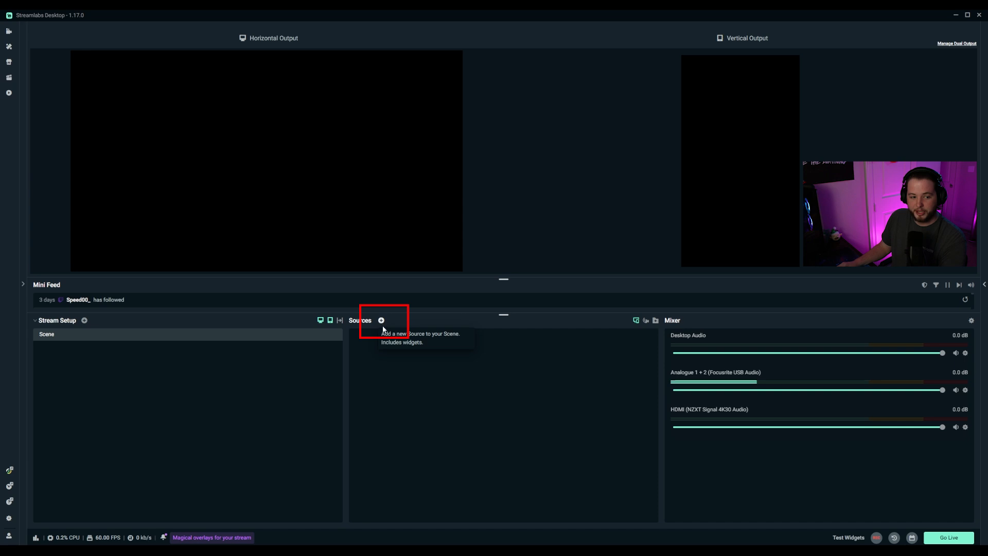
pyautogui.click(383, 322)
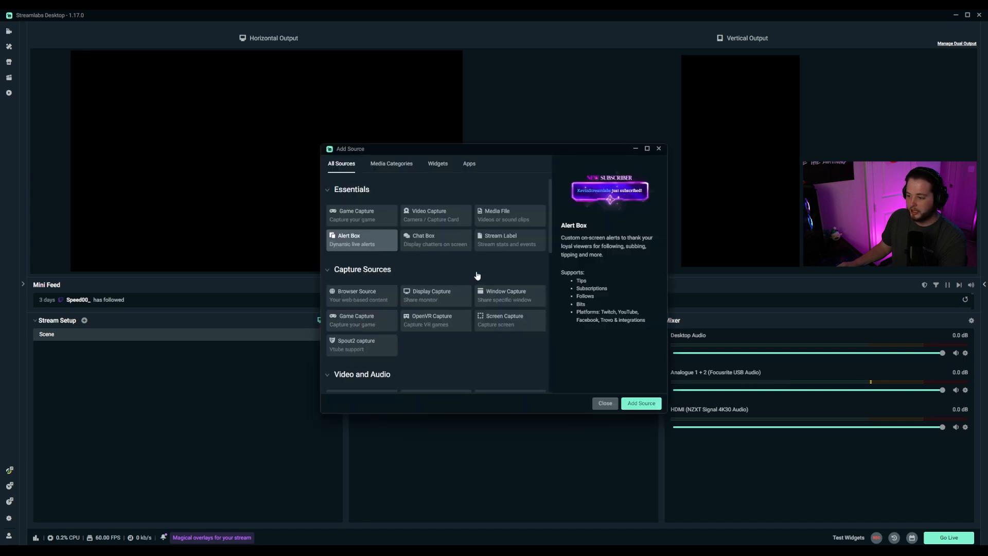
pyautogui.click(512, 323)
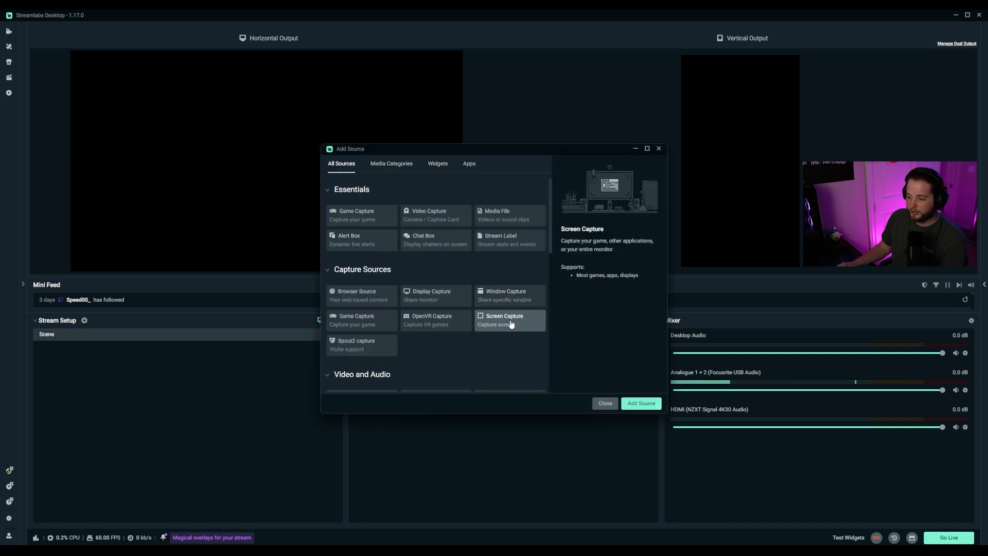
pyautogui.click(643, 402)
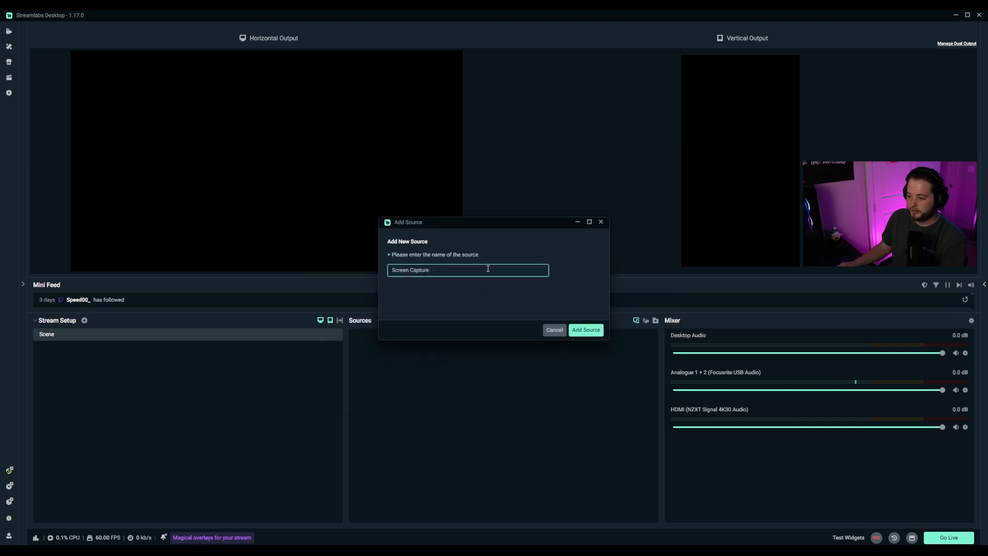
pyautogui.press('BackSpace')
pyautogui.press('BackSpace')
pyautogui.press('BackSpace')
pyautogui.press('BackSpace')
pyautogui.press('BackSpace')
pyautogui.press('BackSpace')
pyautogui.press('BackSpace')
pyautogui.press('BackSpace')
pyautogui.press('BackSpace')
pyautogui.write('Desktop')
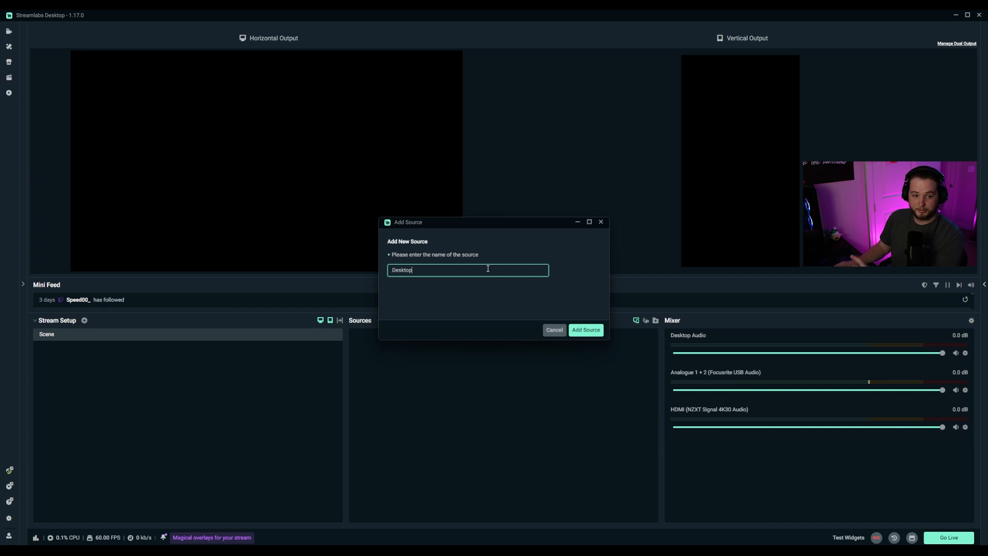
pyautogui.click(592, 337)
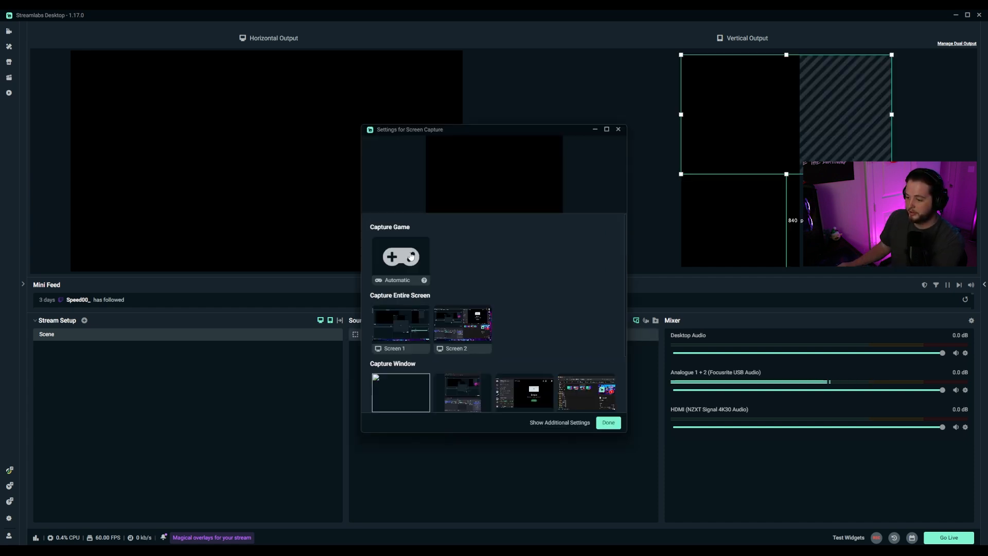
# Set the Desktop source to capture the entire Screen 1 and finish its settings.
pyautogui.scroll(-1, 438, 276)
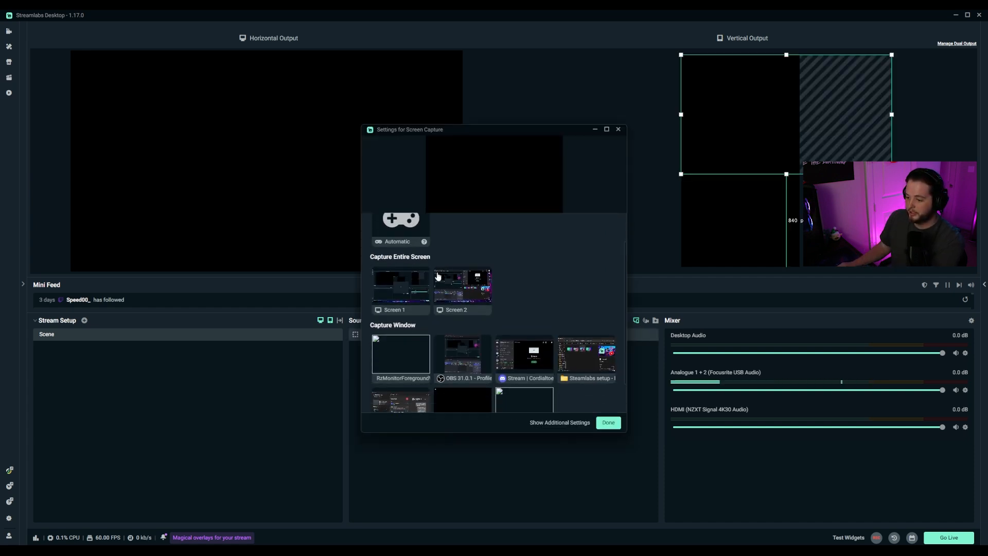
pyautogui.click(397, 294)
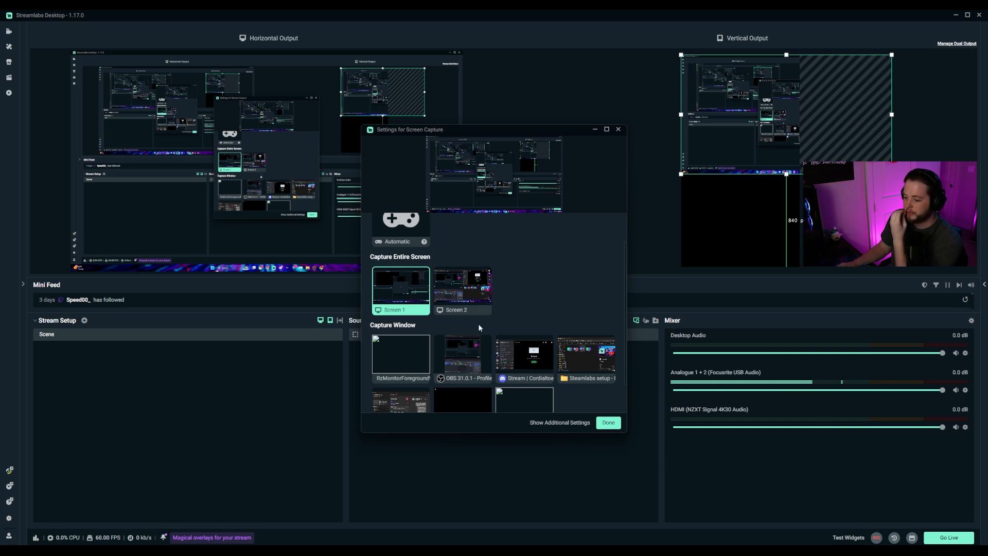
pyautogui.click(608, 423)
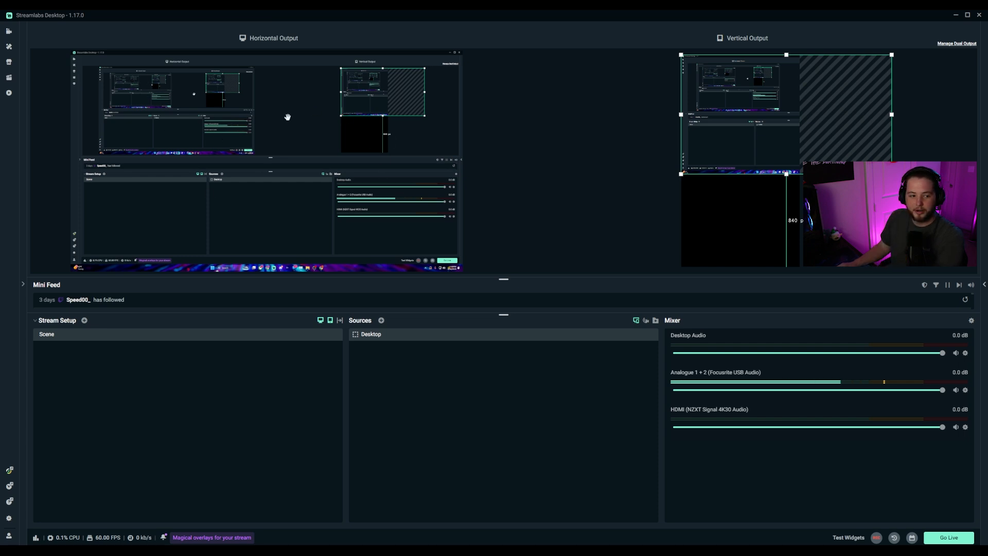
# Center the desktop capture at the bottom of the vertical canvas and enlarge it so its sides overflow the canvas.
pyautogui.click(251, 152)
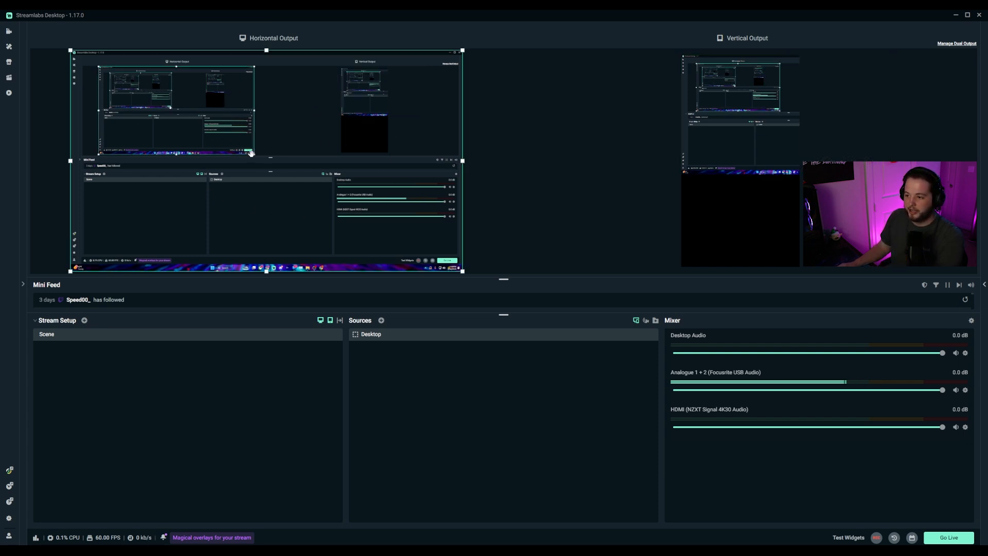
pyautogui.click(762, 133)
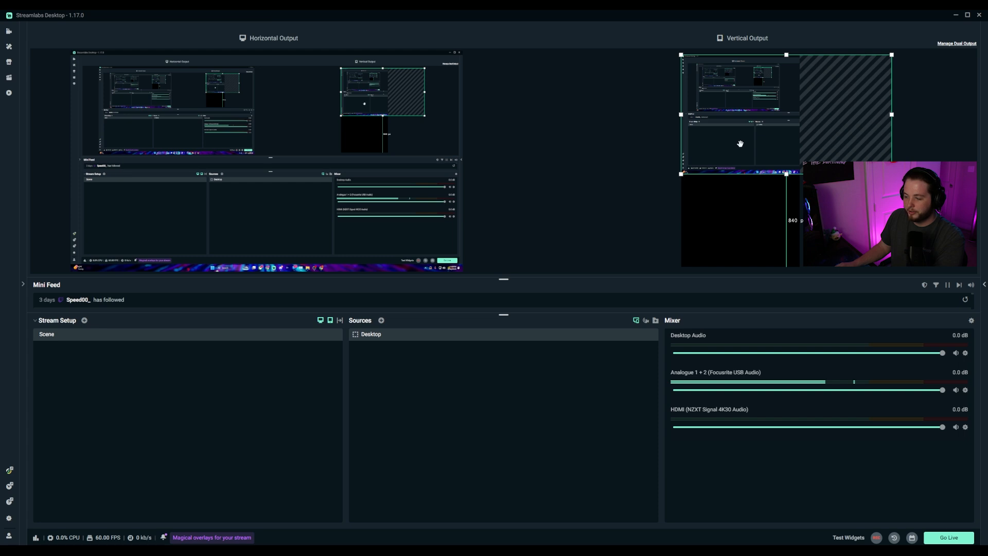
pyautogui.moveTo(742, 143); pyautogui.dragTo(746, 213)
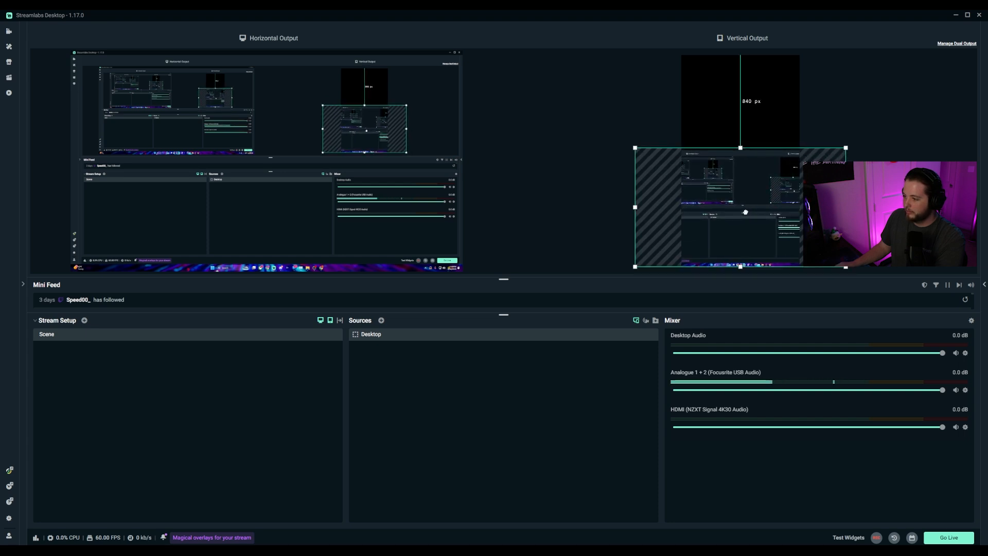
pyautogui.moveTo(740, 148); pyautogui.dragTo(746, 123)
pyautogui.click(599, 135)
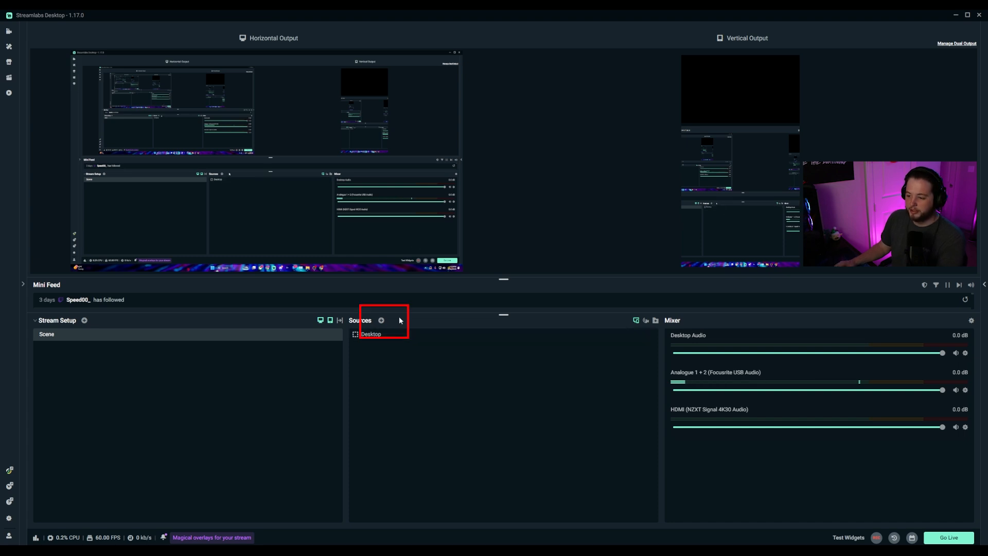
# Add a Video Capture source named Webcam to the scene.
pyautogui.click(382, 321)
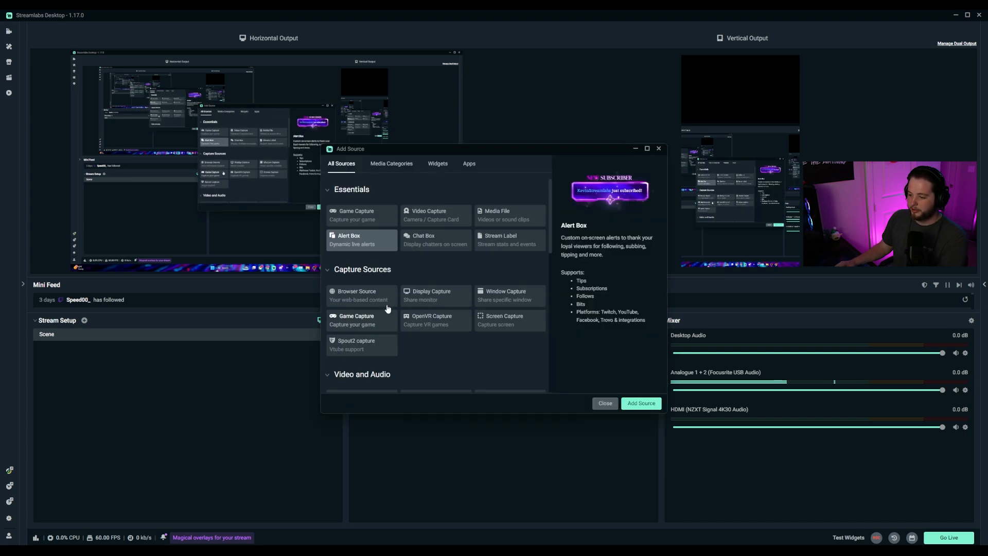
pyautogui.click(443, 221)
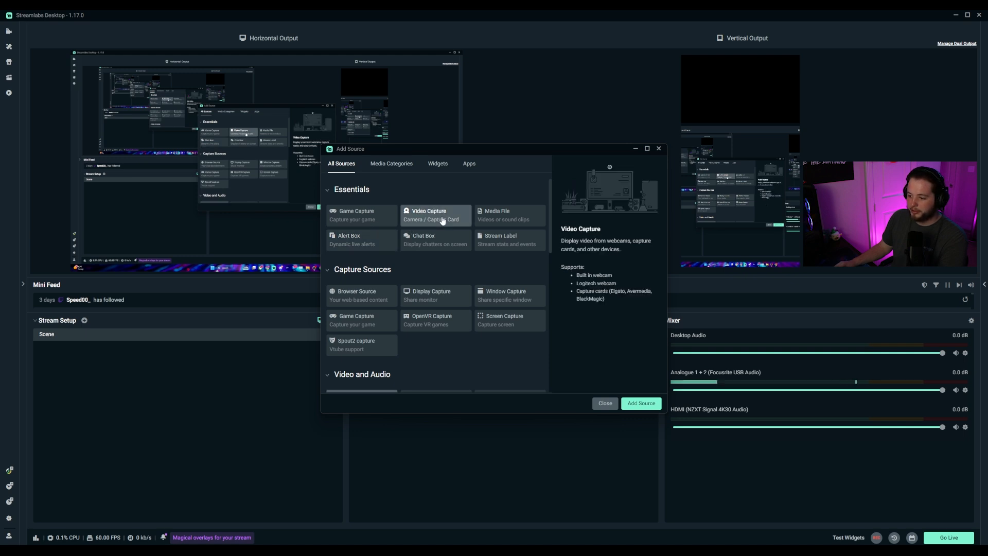
pyautogui.click(642, 403)
pyautogui.moveTo(443, 271); pyautogui.dragTo(372, 270)
pyautogui.write('Webc')
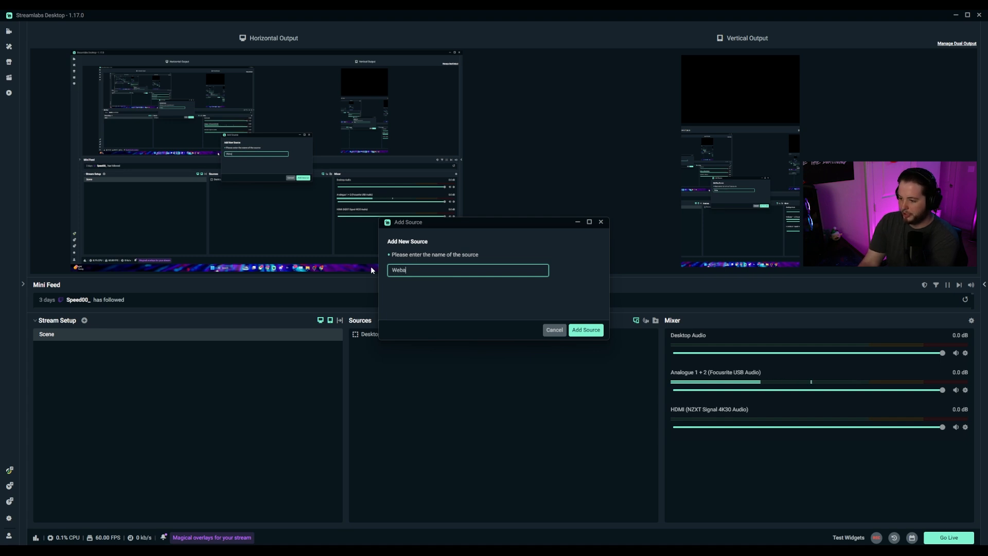
pyautogui.write('am')
pyautogui.press('Return')
# Set the webcam's Resolution/FPS Type to Custom with a resolution of 1920x1080 and 30 FPS, and finish its settings.
pyautogui.click(571, 334)
pyautogui.click(558, 356)
pyautogui.scroll(-1, 545, 300)
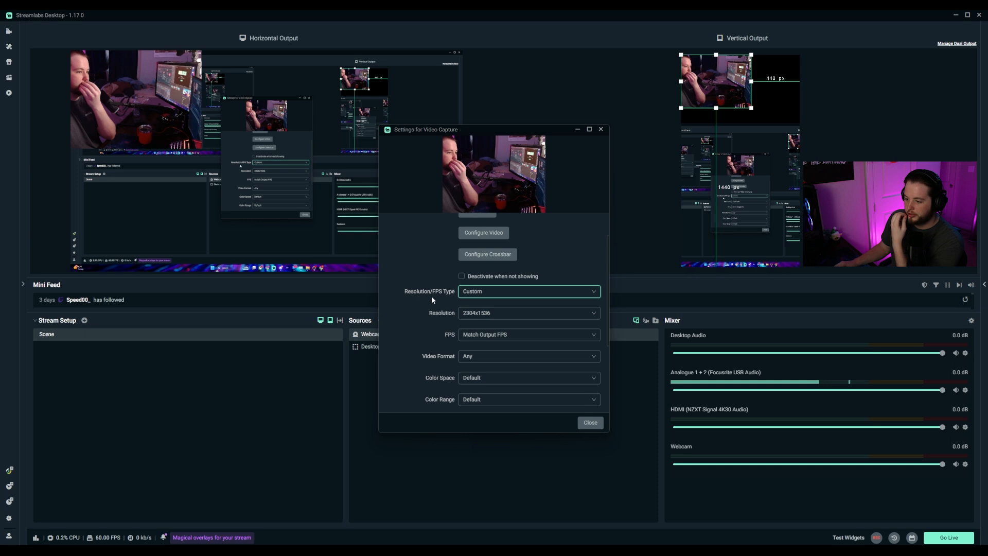
pyautogui.click(516, 314)
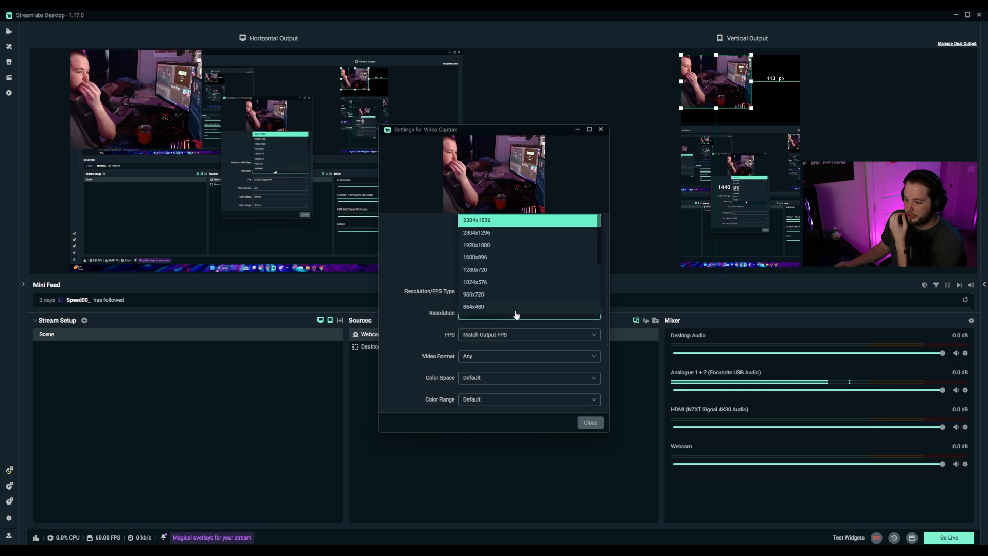
pyautogui.click(497, 245)
pyautogui.click(503, 335)
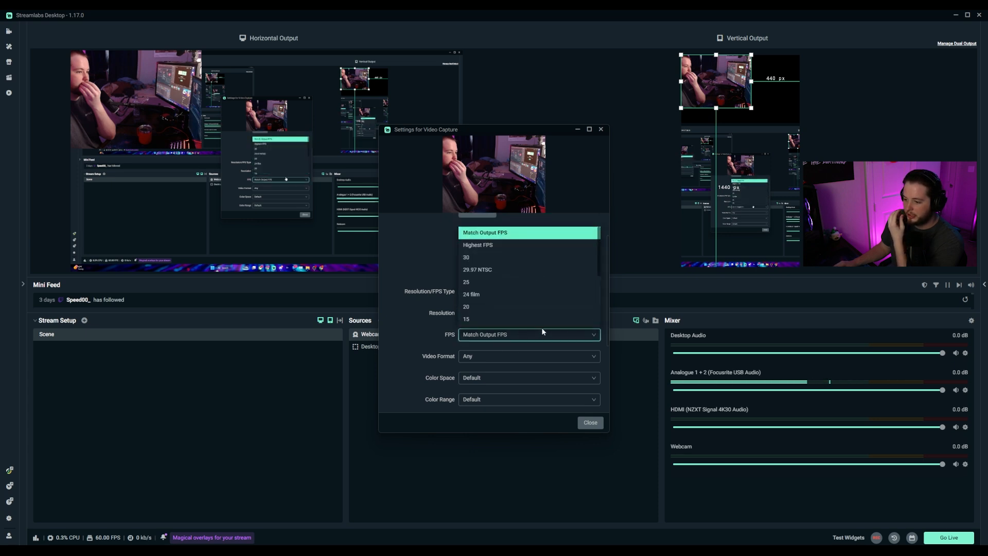
pyautogui.click(510, 258)
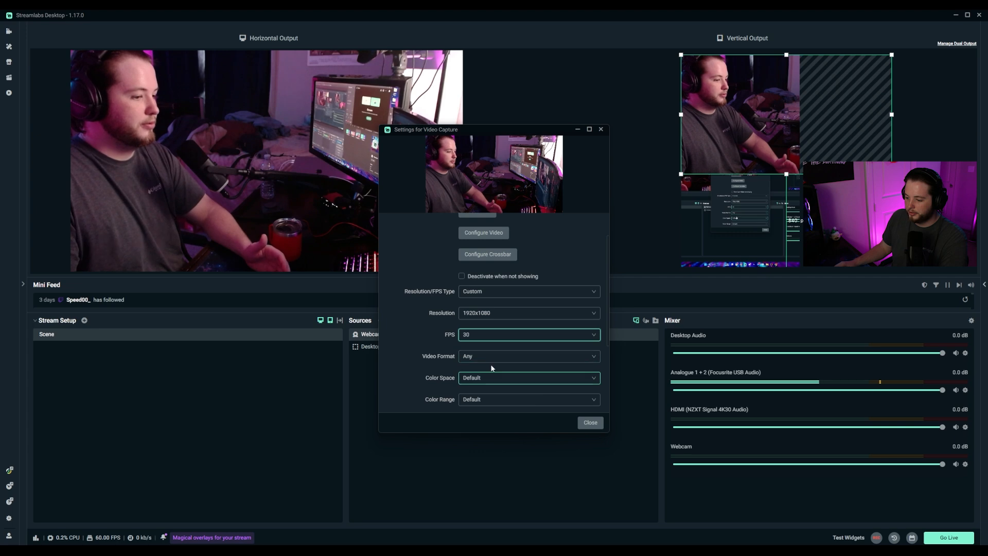
pyautogui.scroll(-5, 520, 334)
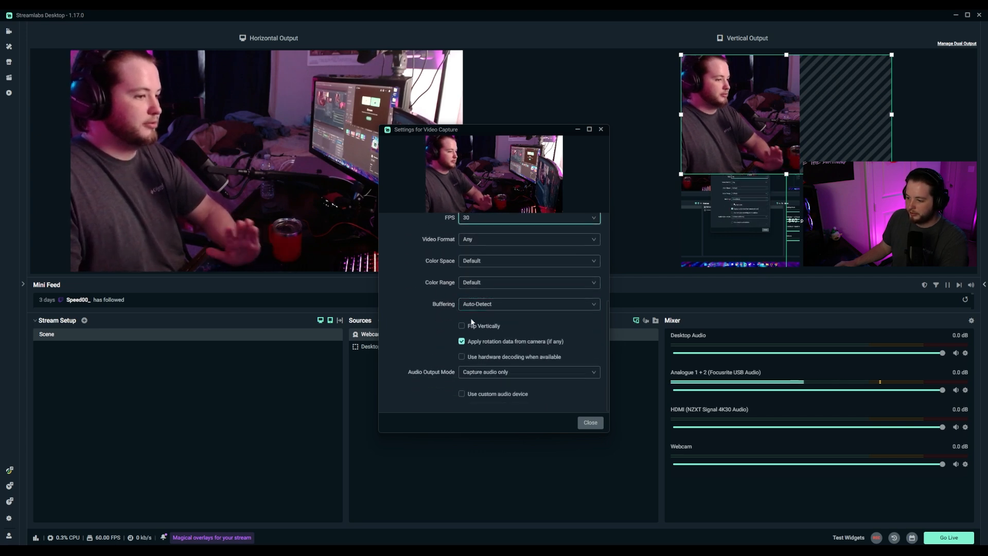
pyautogui.scroll(6, 519, 288)
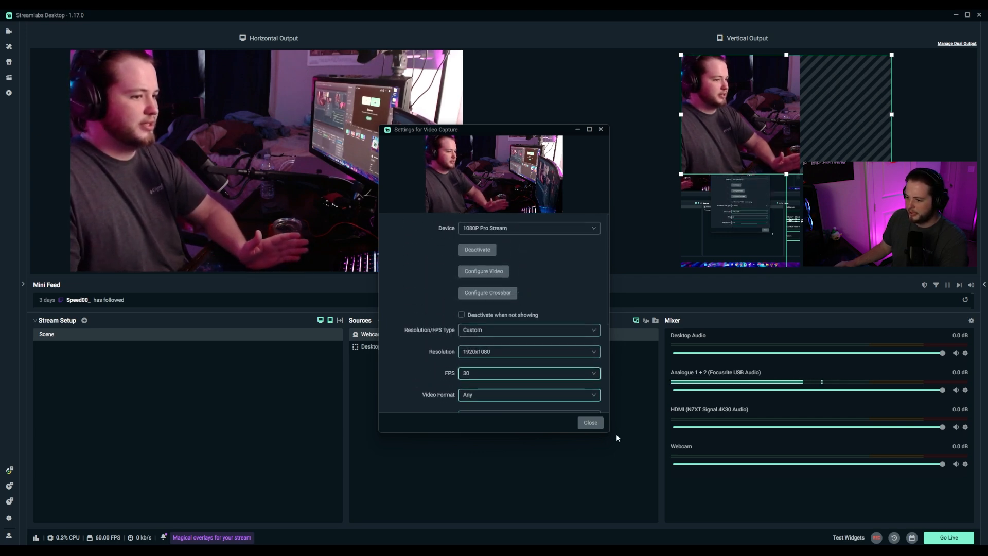
pyautogui.click(591, 423)
# Shrink the webcam on the horizontal canvas to a small overlay and place it against the canvas's right edge, slightly above mid-height.
pyautogui.click(287, 159)
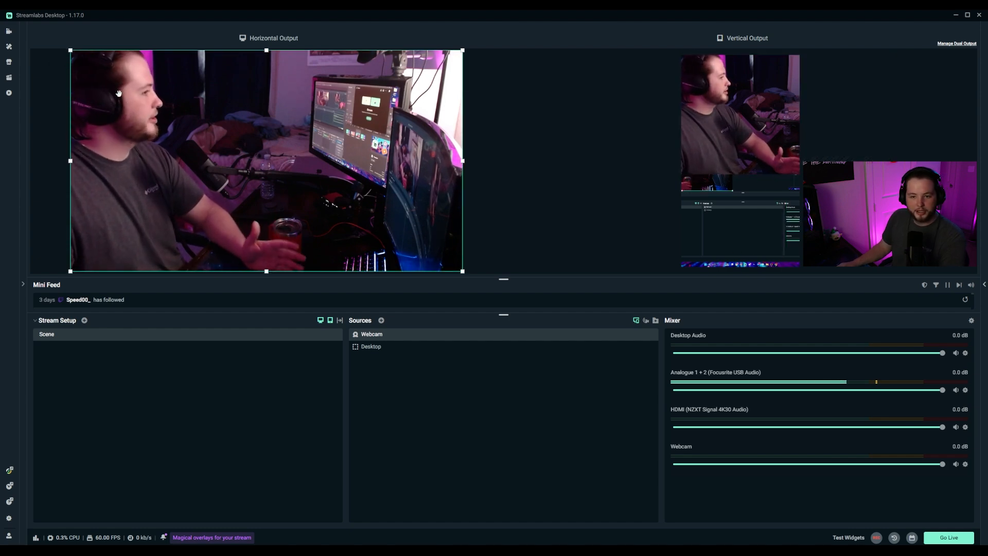
pyautogui.moveTo(71, 50); pyautogui.dragTo(362, 219)
pyautogui.moveTo(410, 250); pyautogui.dragTo(247, 178)
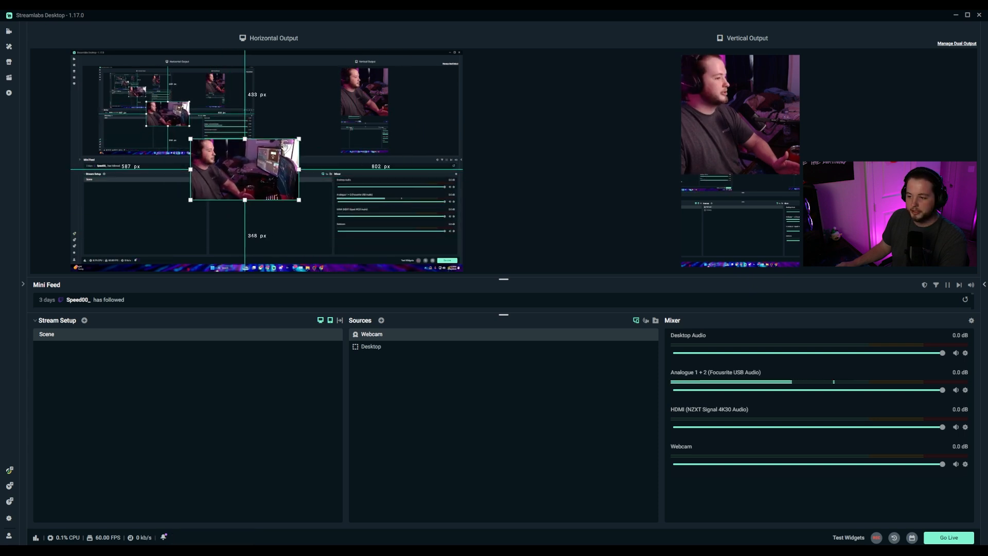
pyautogui.moveTo(300, 140); pyautogui.dragTo(433, 141)
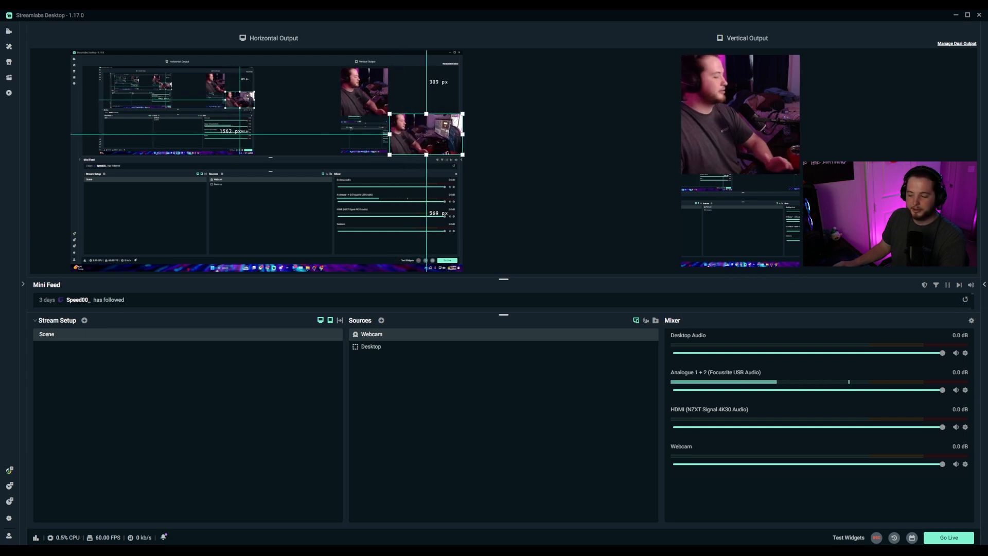
# Shrink the webcam on the vertical canvas to fit the canvas width above the desktop capture.
pyautogui.click(680, 159)
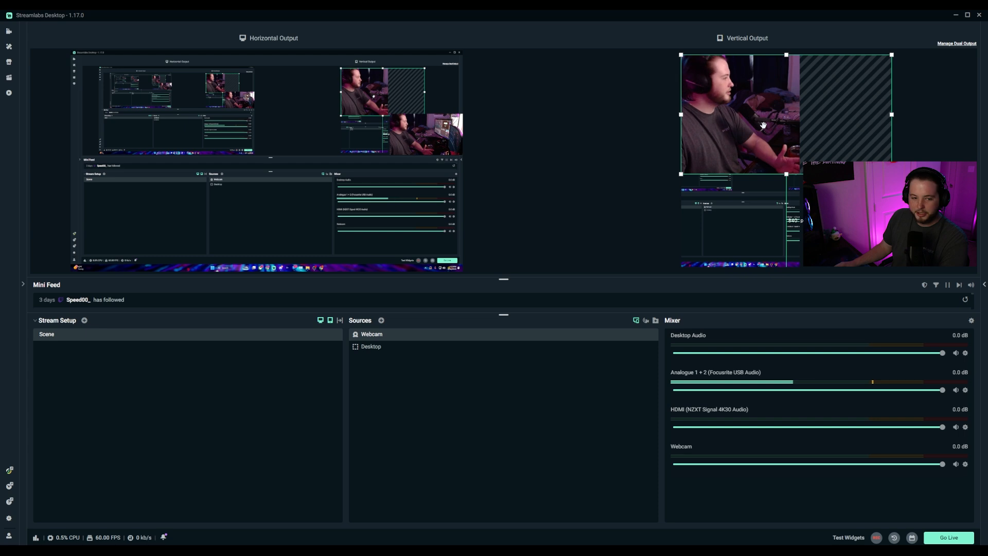
pyautogui.moveTo(892, 174); pyautogui.dragTo(774, 113)
pyautogui.click(852, 132)
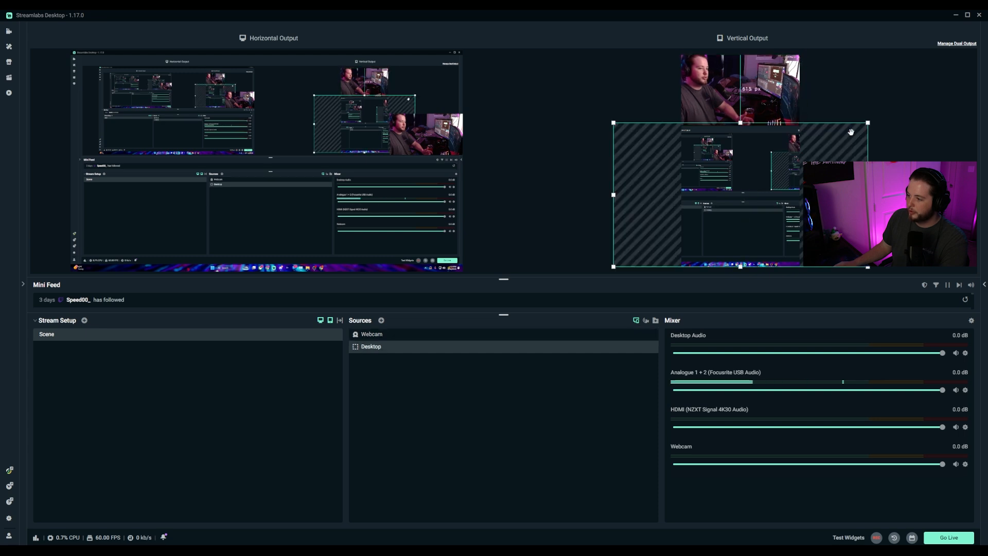
pyautogui.click(582, 270)
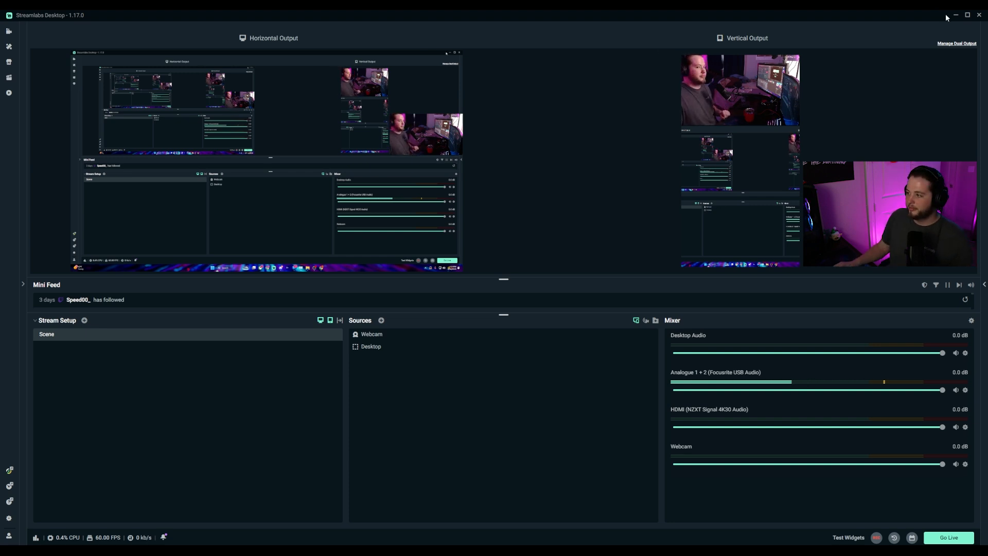
# Add a Chat Box source to the scene, keeping the suggested name.
pyautogui.click(381, 320)
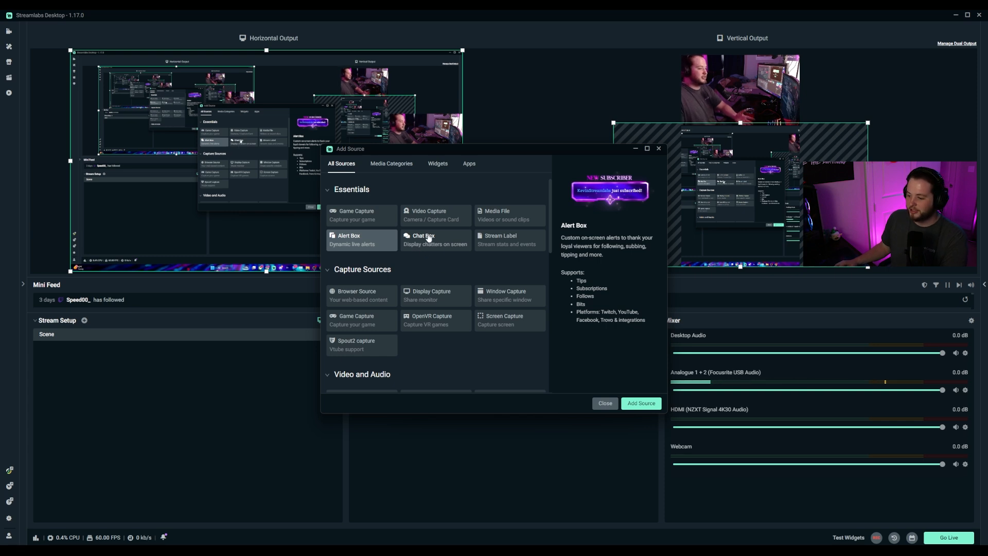
pyautogui.click(440, 246)
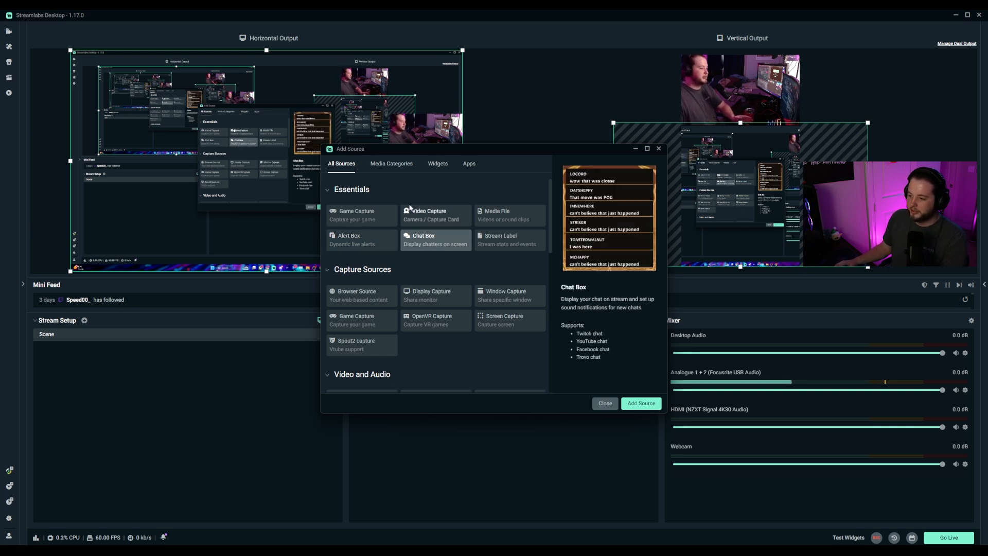
pyautogui.click(645, 404)
pyautogui.click(585, 334)
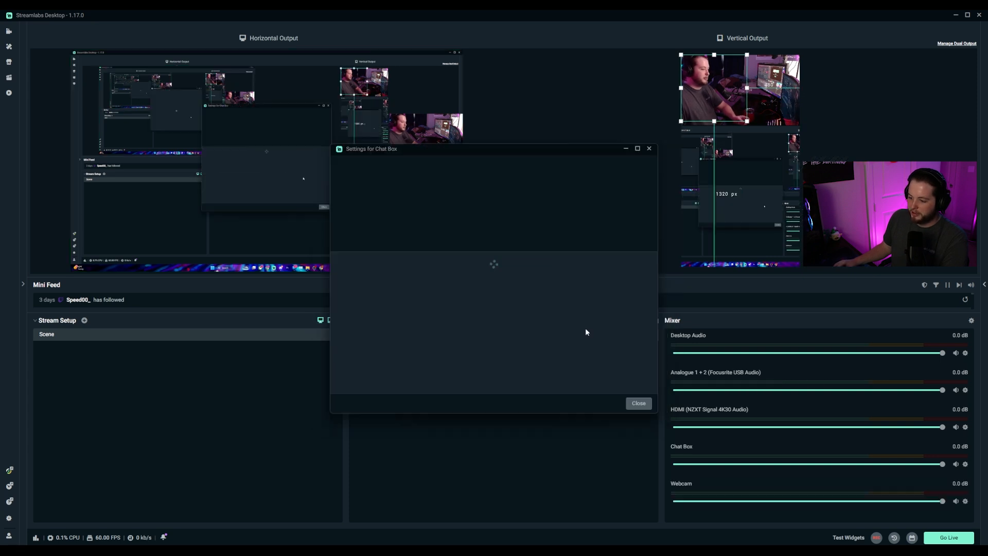
# Choose the Twitch theme for the Chat Box, go through its remaining options and close its settings.
pyautogui.click(532, 277)
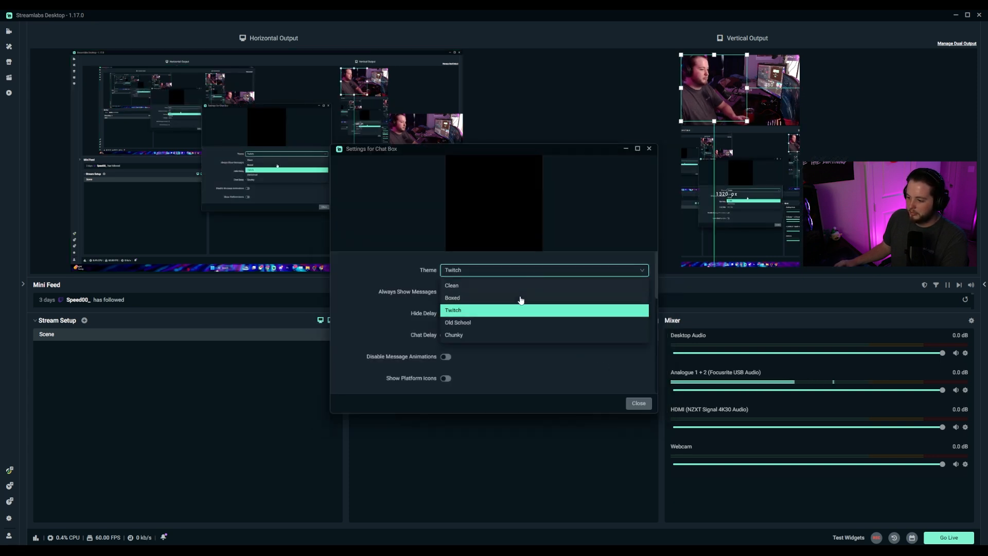
pyautogui.click(505, 310)
pyautogui.scroll(-5, 490, 284)
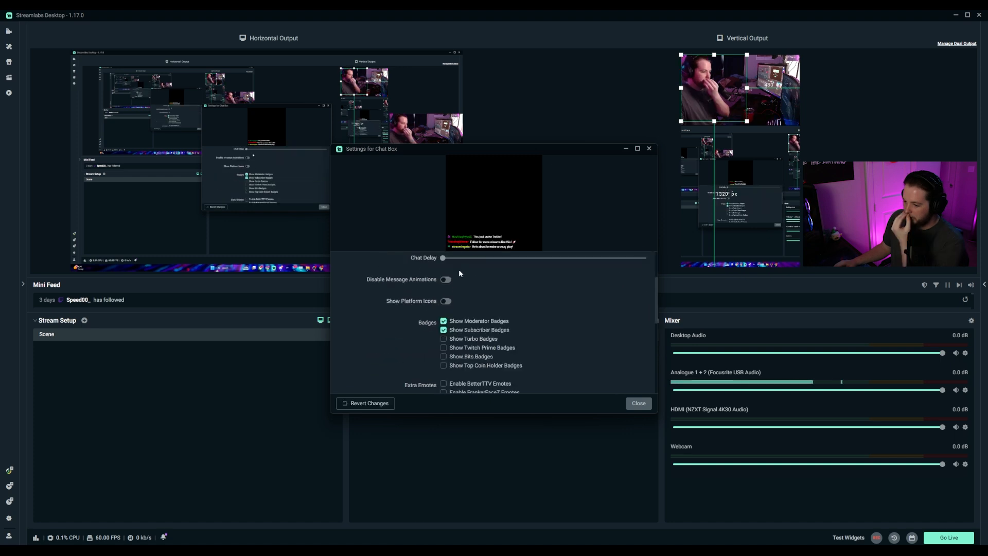
pyautogui.scroll(-10, 479, 285)
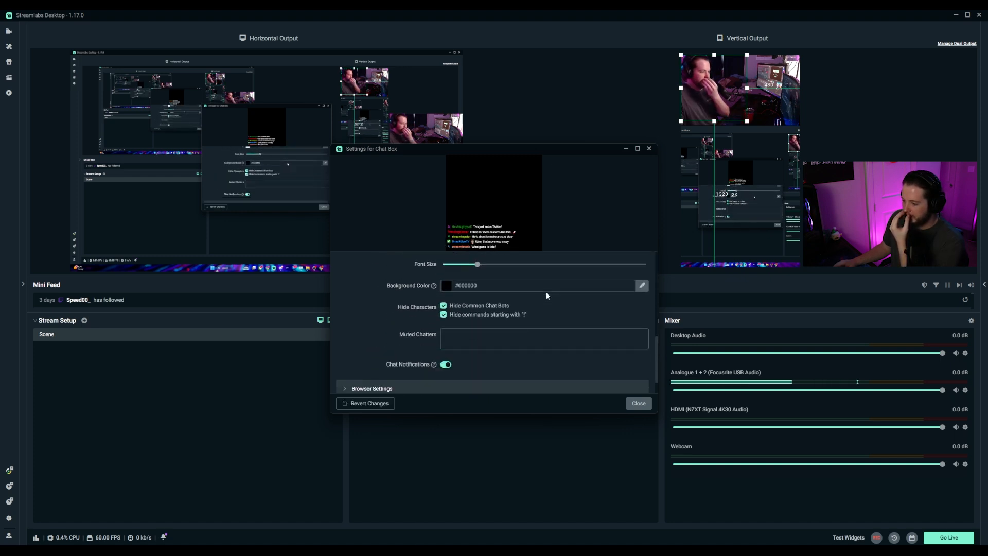
pyautogui.click(639, 404)
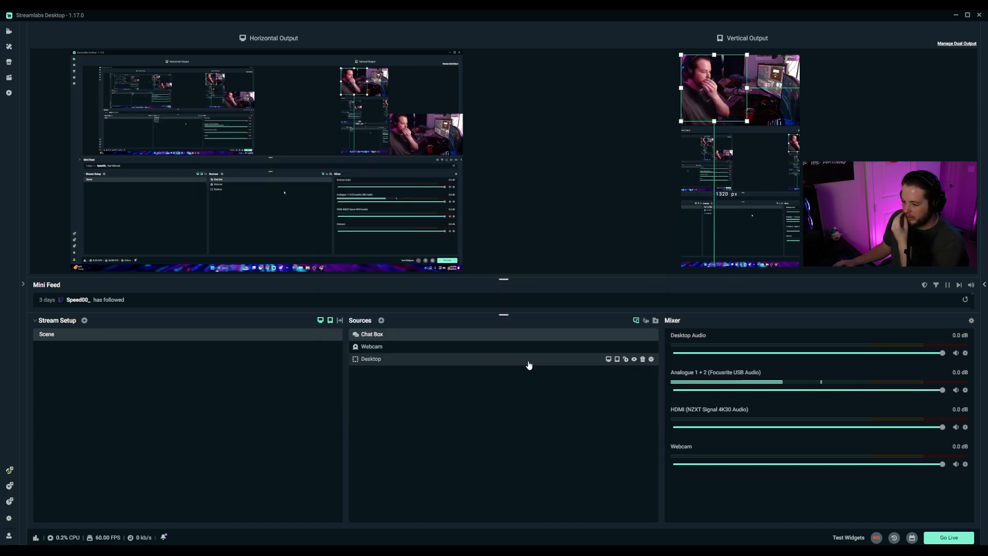
# Shrink the chat box on the horizontal canvas and place it above the webcam, and shift it right over the webcam on the vertical canvas.
pyautogui.click(384, 337)
pyautogui.moveTo(154, 156); pyautogui.dragTo(308, 145)
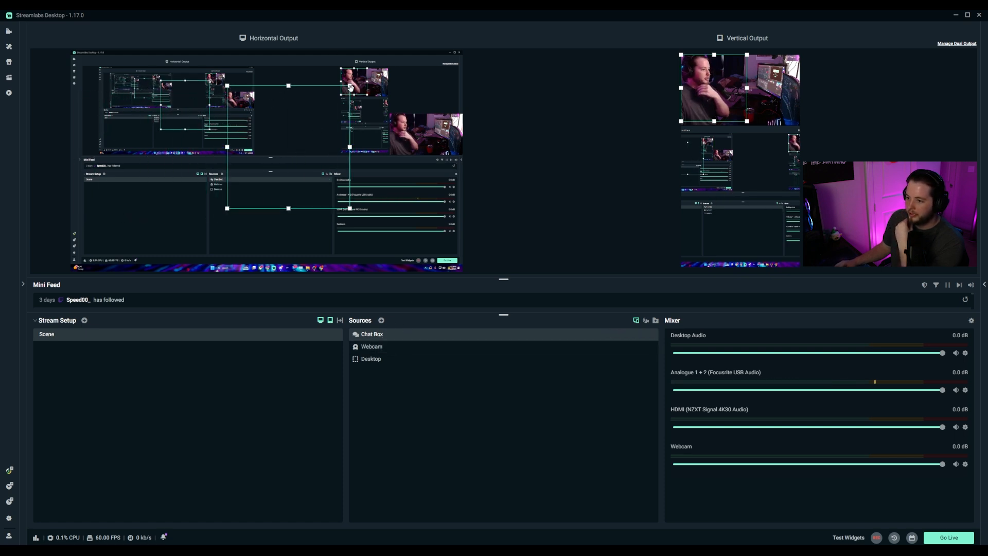
pyautogui.moveTo(348, 87); pyautogui.dragTo(361, 132)
pyautogui.moveTo(340, 169); pyautogui.dragTo(435, 97)
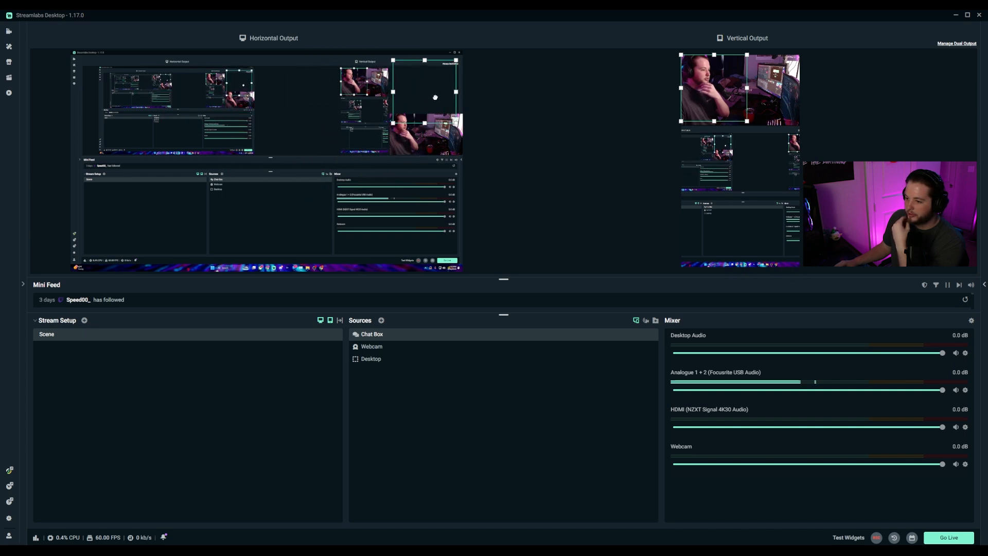
pyautogui.moveTo(455, 62); pyautogui.dragTo(445, 68)
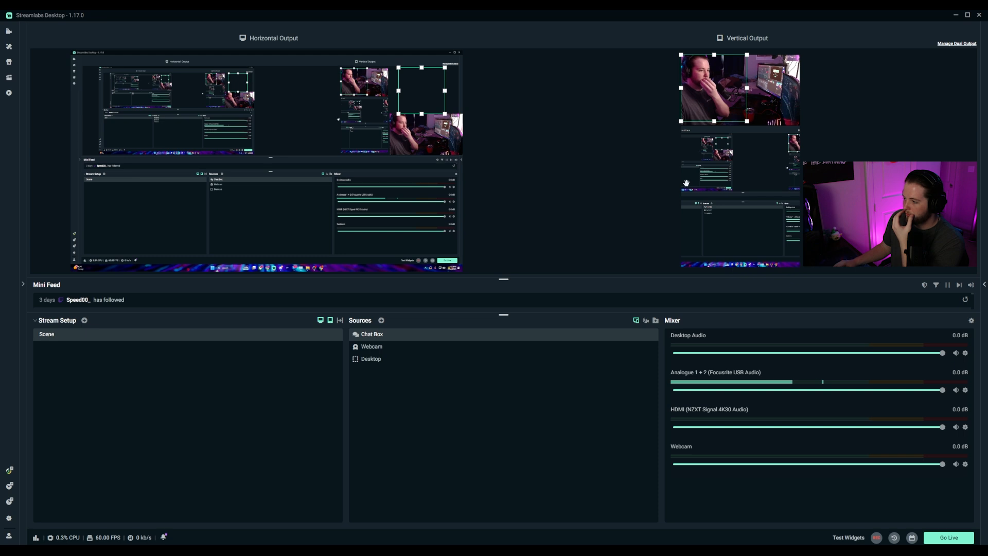
pyautogui.moveTo(718, 100); pyautogui.dragTo(758, 100)
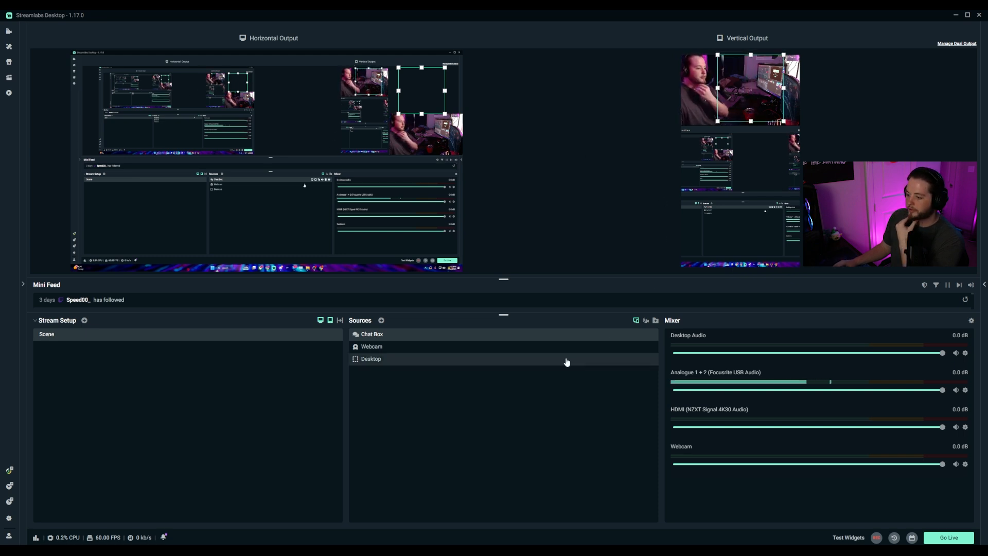
# Add an Alert Box source to the scene, keeping the suggested name.
pyautogui.click(381, 321)
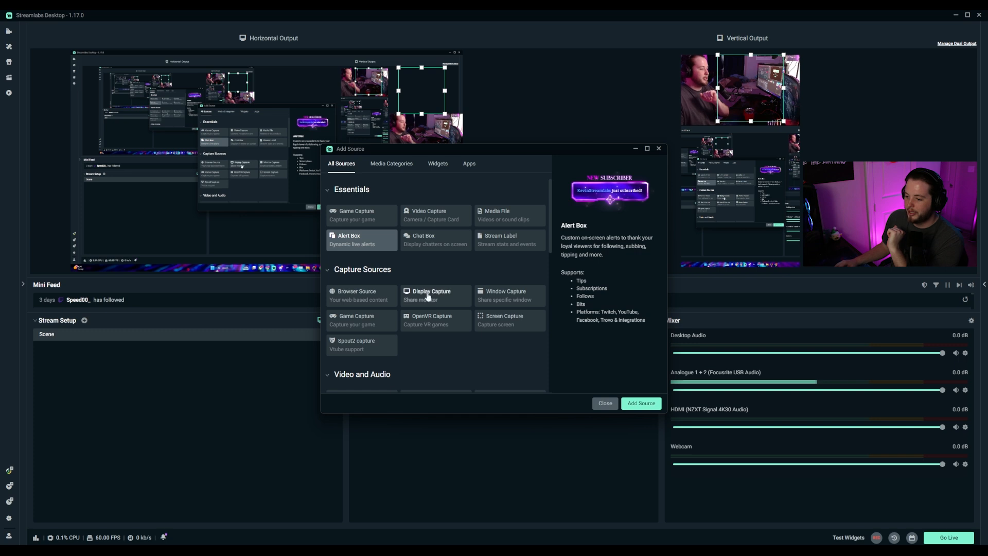
pyautogui.click(638, 404)
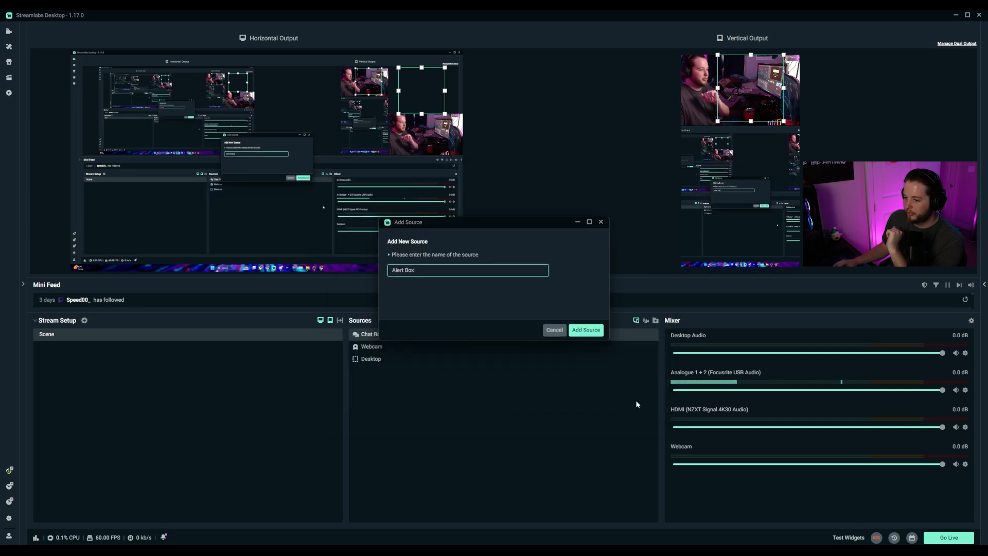
pyautogui.click(586, 329)
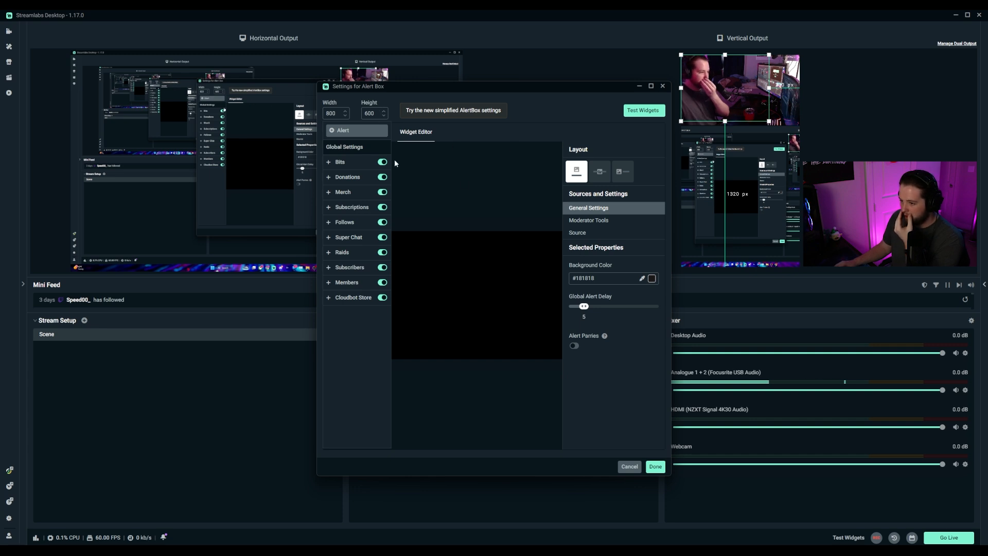
# Examine the Alert Box's Bits and Donations alert variations and its global settings.
pyautogui.click(362, 164)
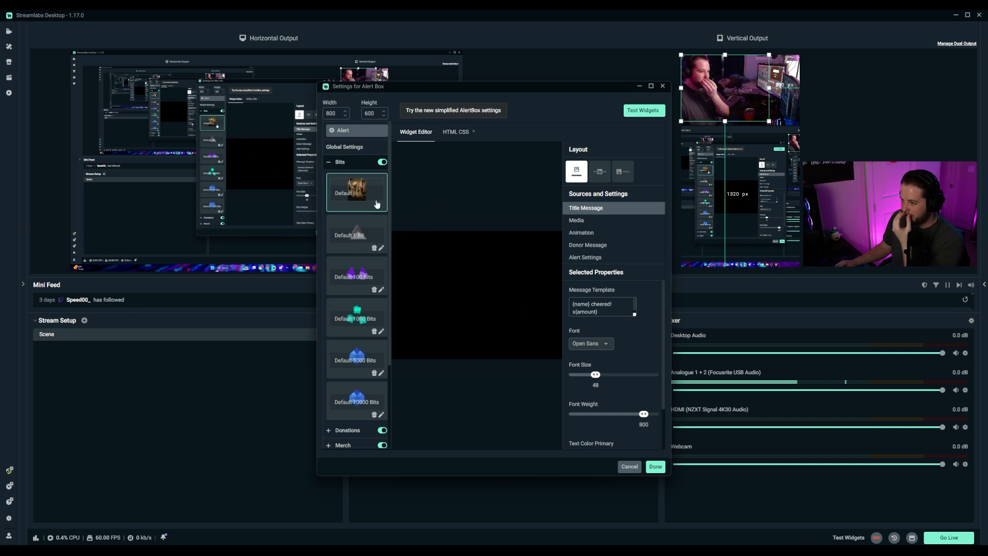
pyautogui.click(339, 164)
pyautogui.click(348, 177)
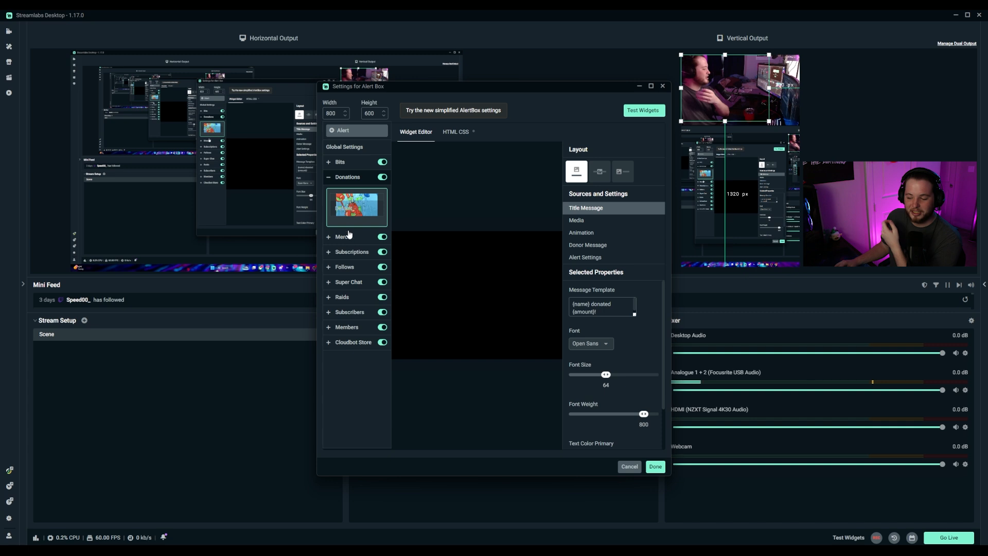
pyautogui.click(360, 148)
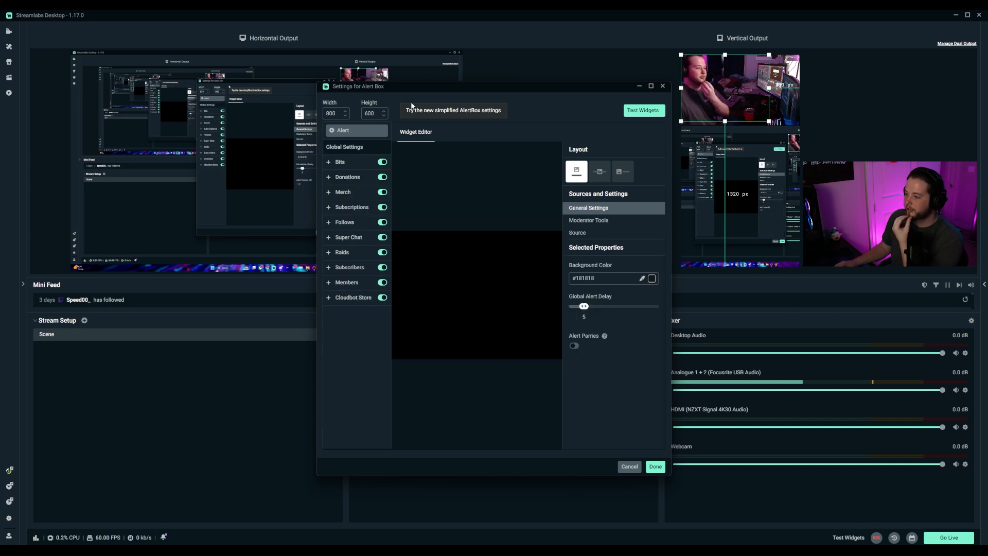
pyautogui.click(340, 162)
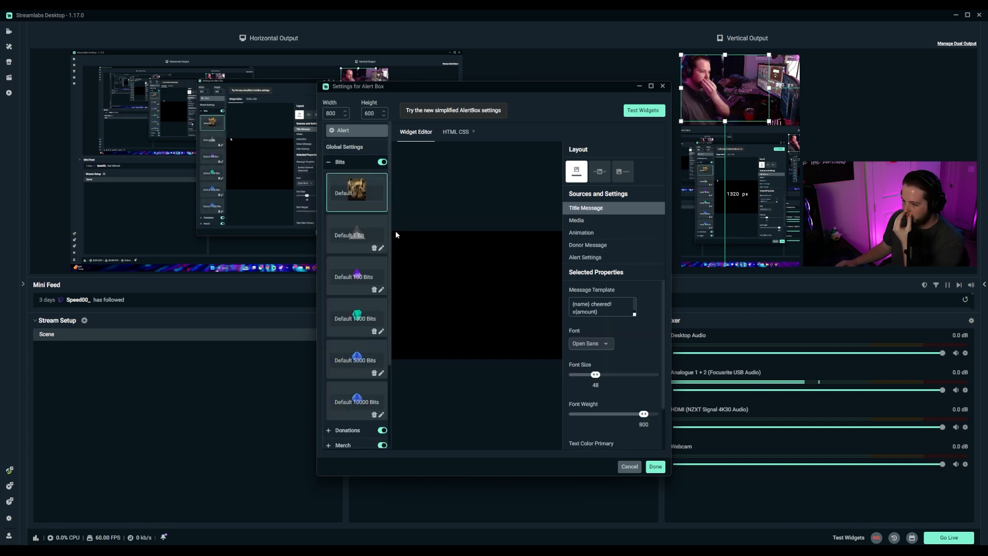
# Play a test Follow alert in the Alert Box preview and finish the Alert Box settings.
pyautogui.moveTo(647, 110)
pyautogui.click(538, 108)
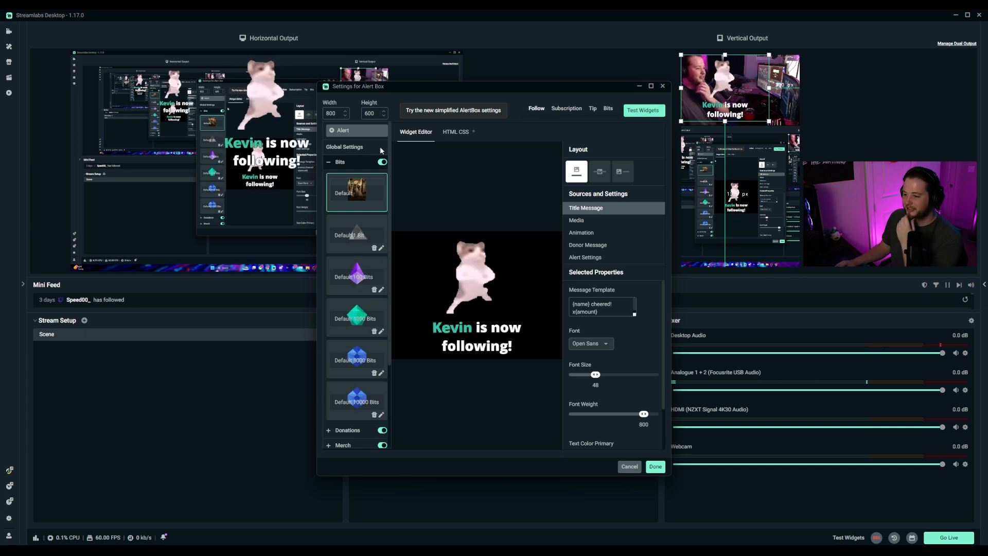
pyautogui.click(344, 163)
pyautogui.click(342, 163)
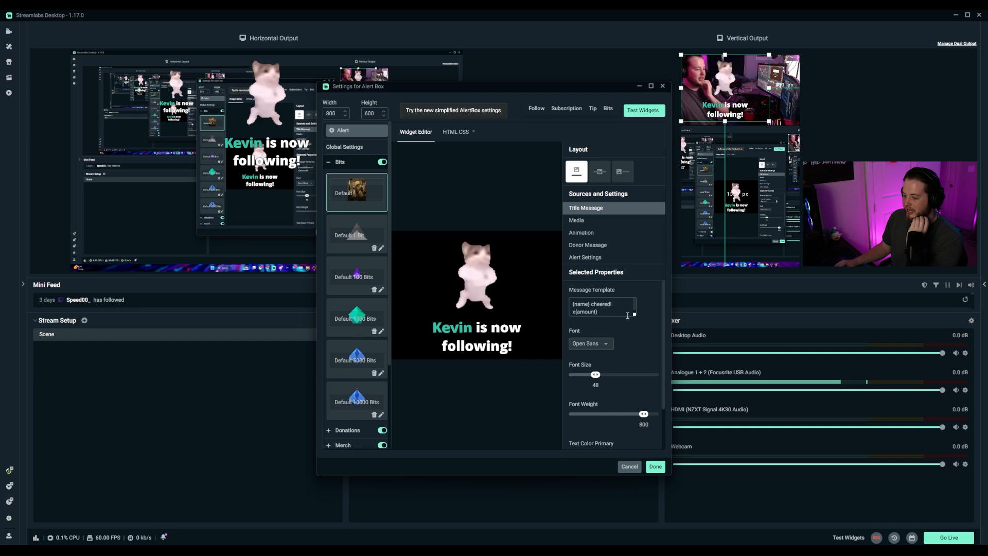
pyautogui.click(652, 466)
# Shift the alert box right on the vertical canvas to centre it over the webcam.
pyautogui.click(342, 166)
pyautogui.moveTo(696, 92); pyautogui.dragTo(714, 94)
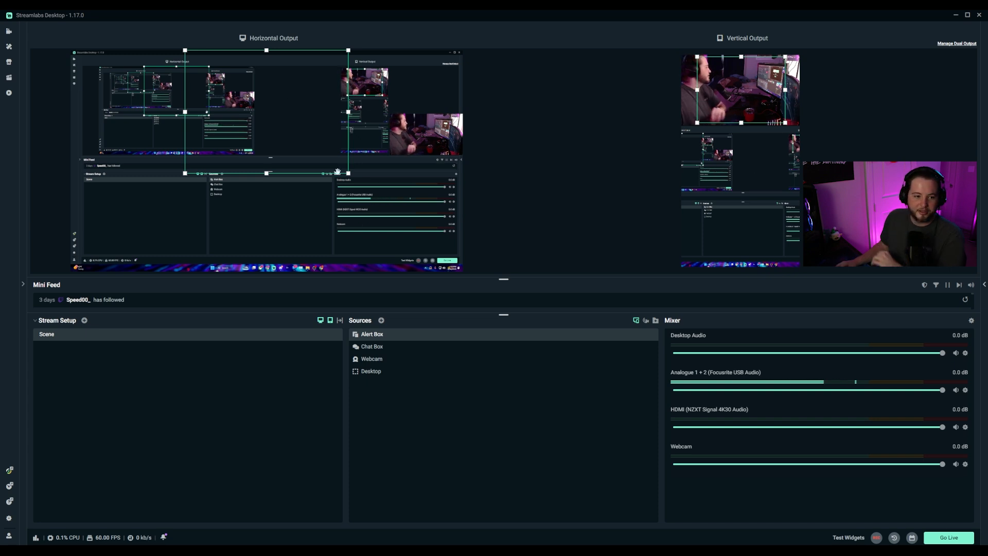
# Select the Desktop, Webcam and Chat Box sources in turn to check their placement on both canvases.
pyautogui.click(402, 372)
pyautogui.click(403, 360)
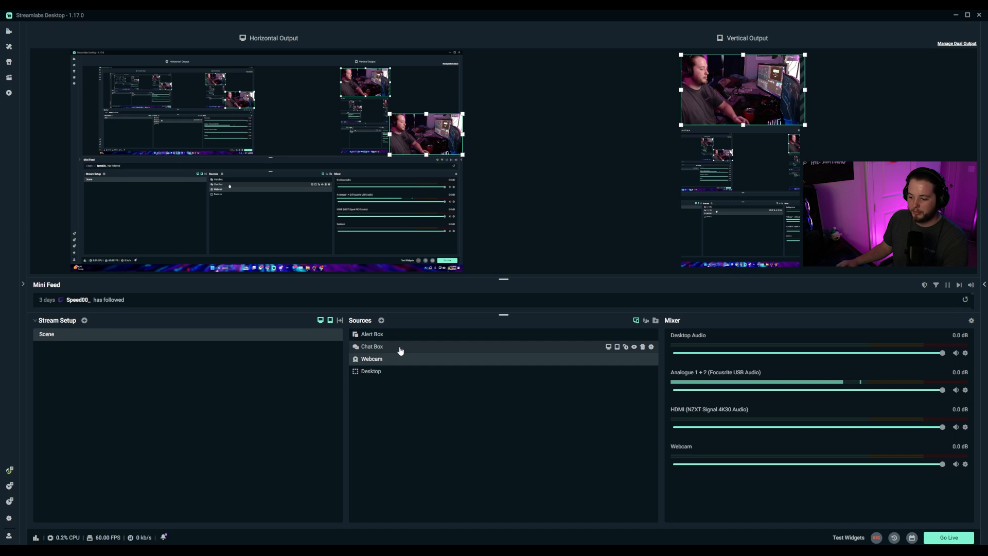
pyautogui.click(401, 351)
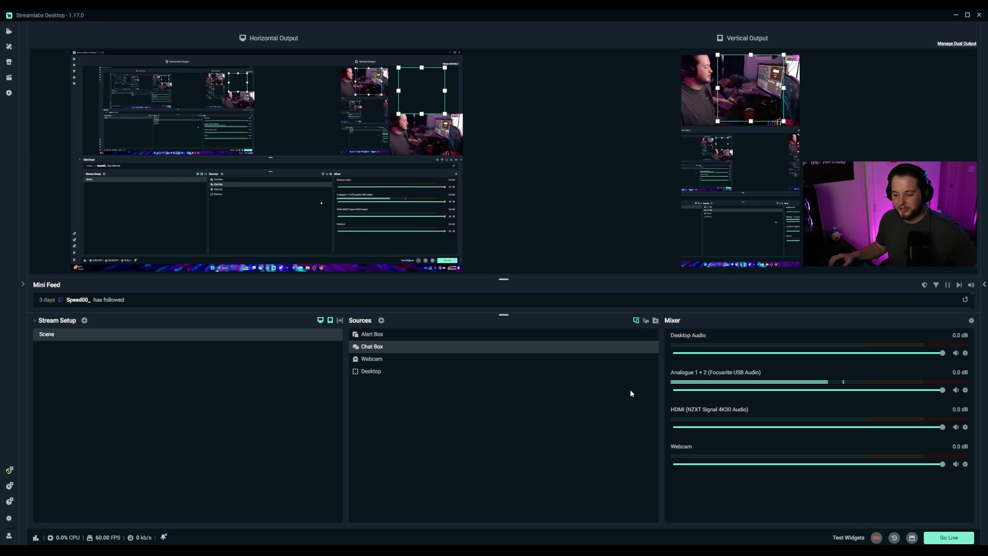
# Add an Application Audio source named Discord to the scene.
pyautogui.click(380, 320)
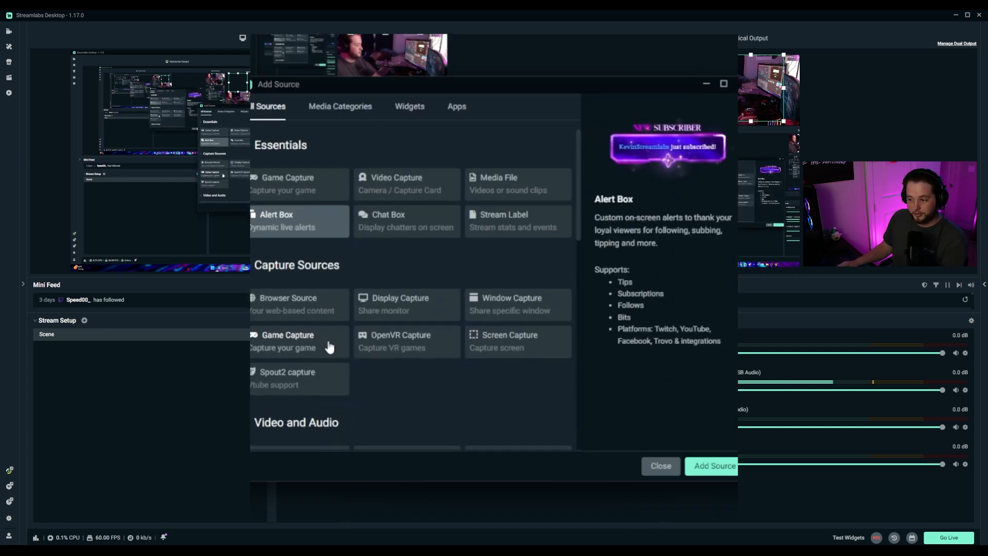
pyautogui.scroll(-5, 402, 275)
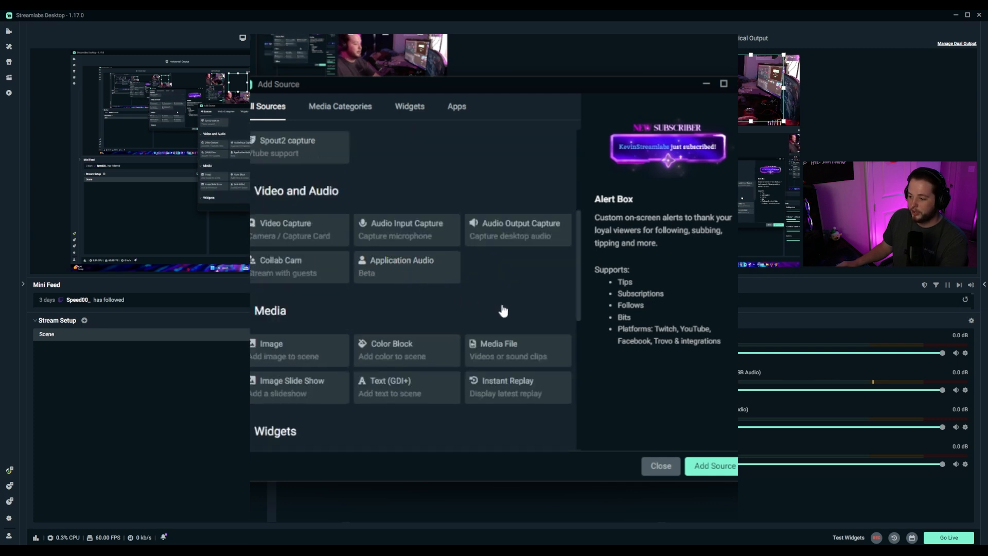
pyautogui.click(397, 277)
pyautogui.click(715, 465)
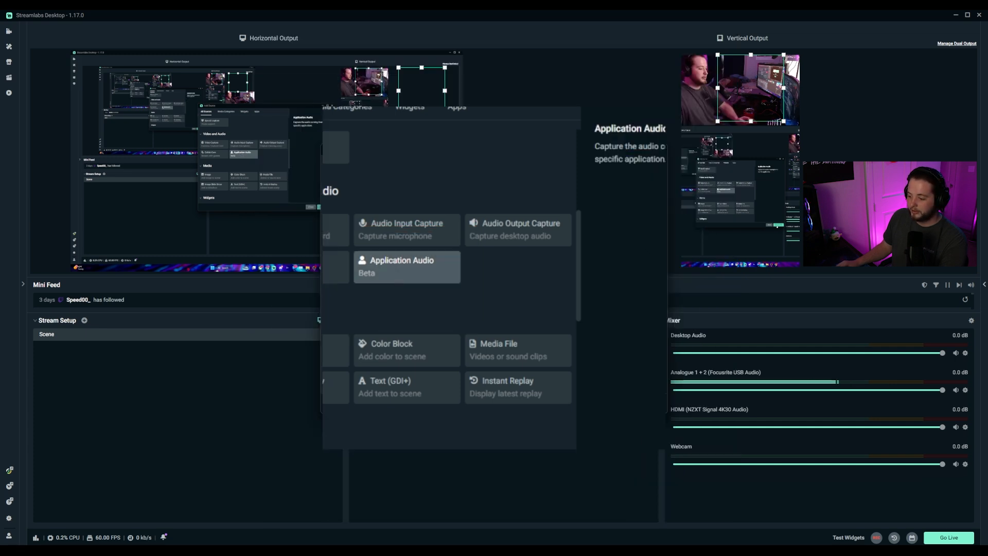
pyautogui.hotkey('ctrl', 'a')
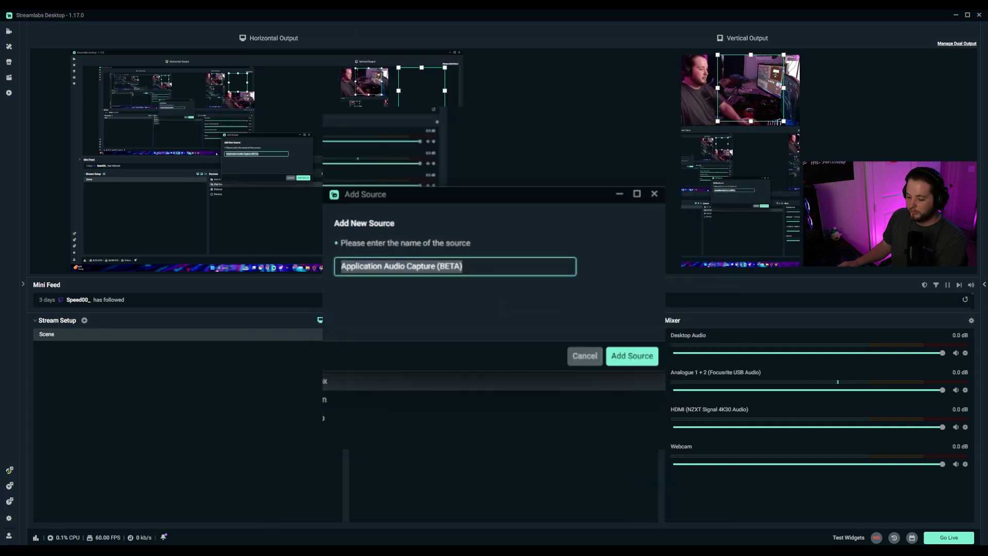
pyautogui.write('Discord')
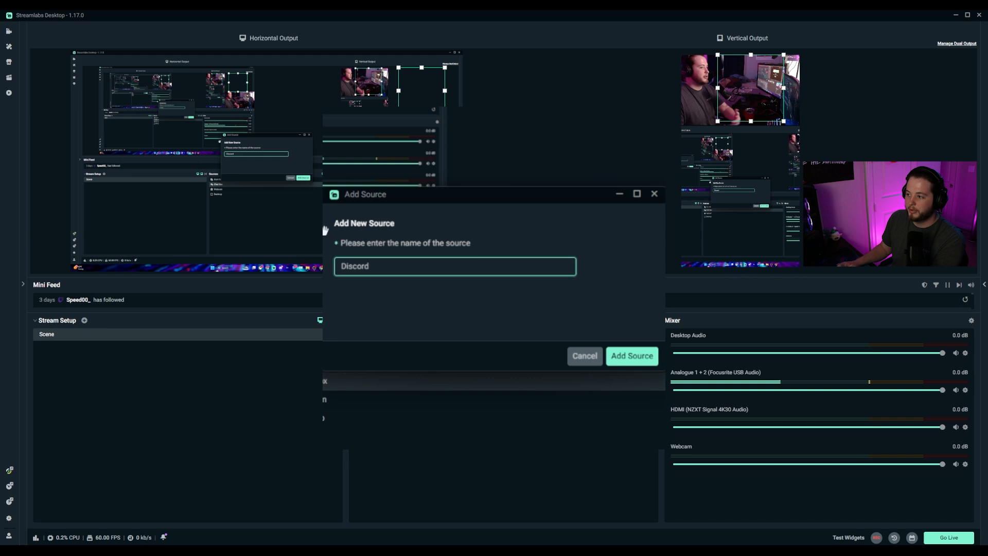
pyautogui.click(615, 362)
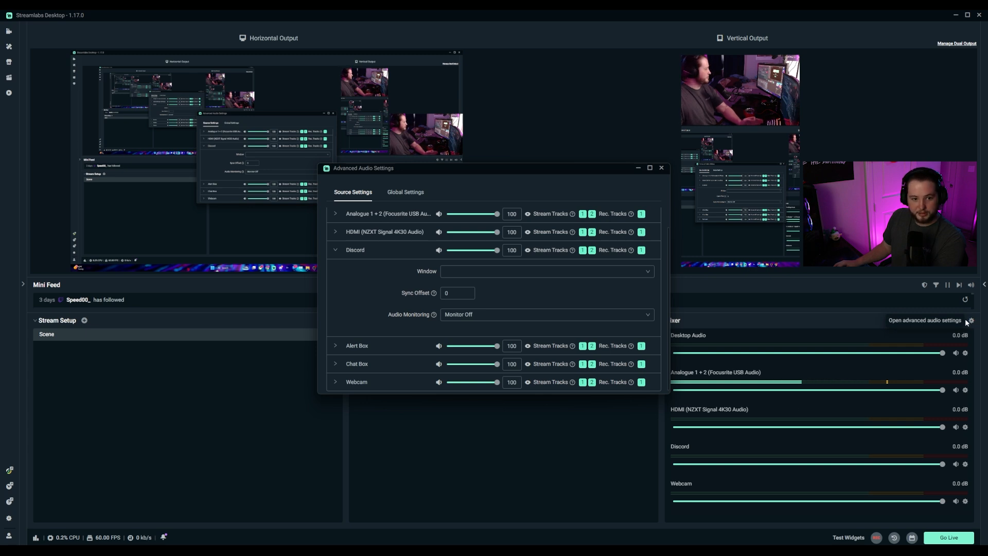
# Set the Discord source to capture the Discord.exe window's audio and close the advanced audio settings.
pyautogui.click(463, 269)
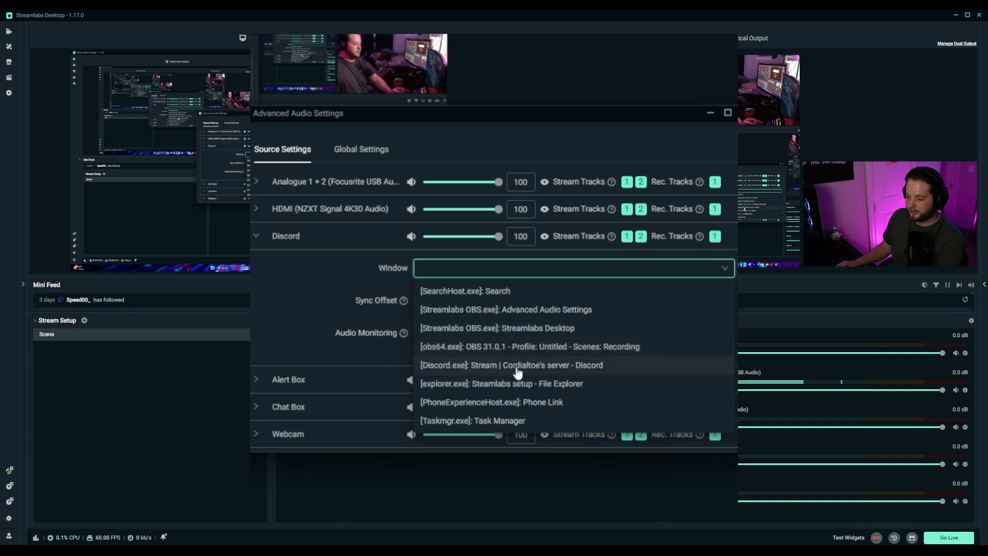
pyautogui.click(596, 367)
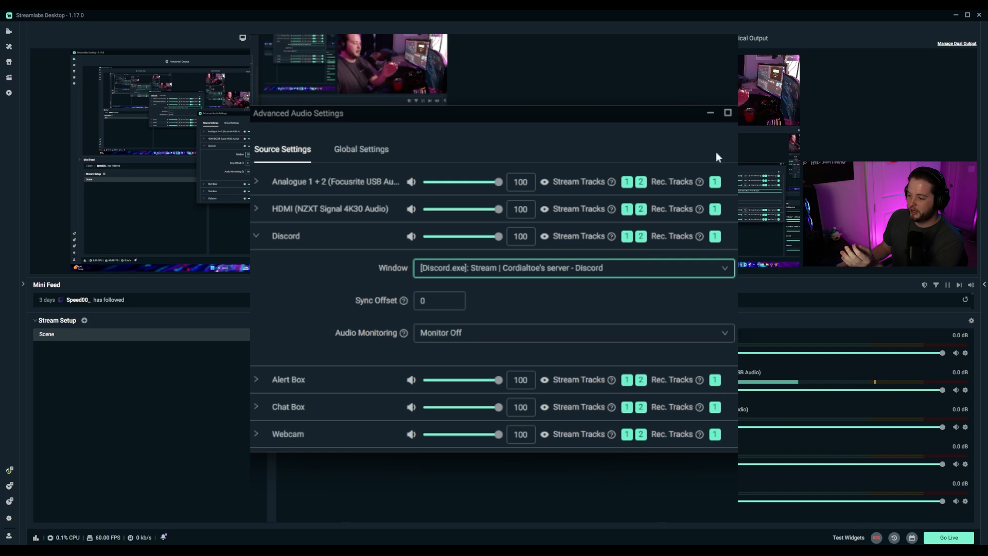
pyautogui.click(745, 113)
# Try lowering the Discord volume in the mixer and bring it back to 0.0 dB.
pyautogui.moveTo(942, 464); pyautogui.dragTo(800, 464)
pyautogui.moveTo(867, 472); pyautogui.dragTo(947, 465)
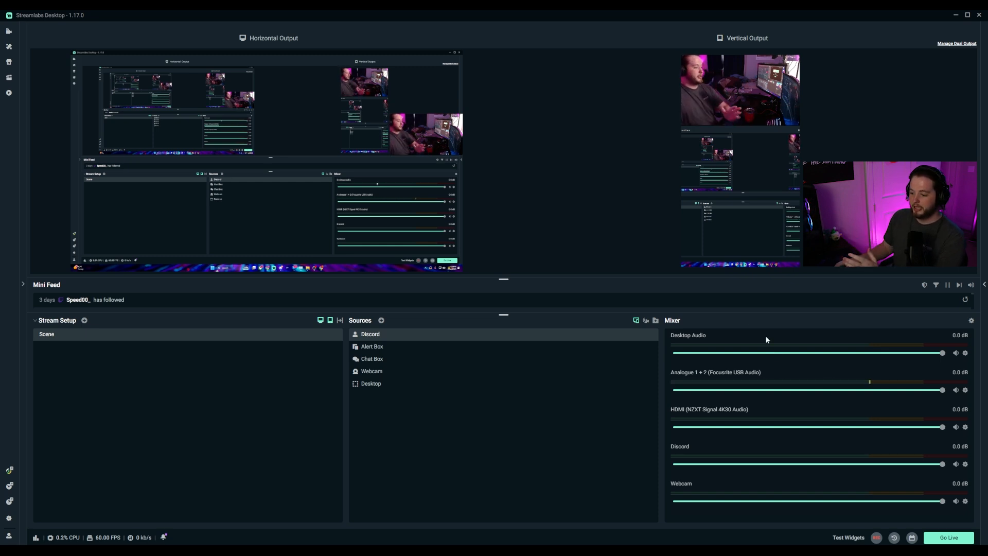
# Add a new Application Audio source named Game Audio to the scene.
pyautogui.click(381, 320)
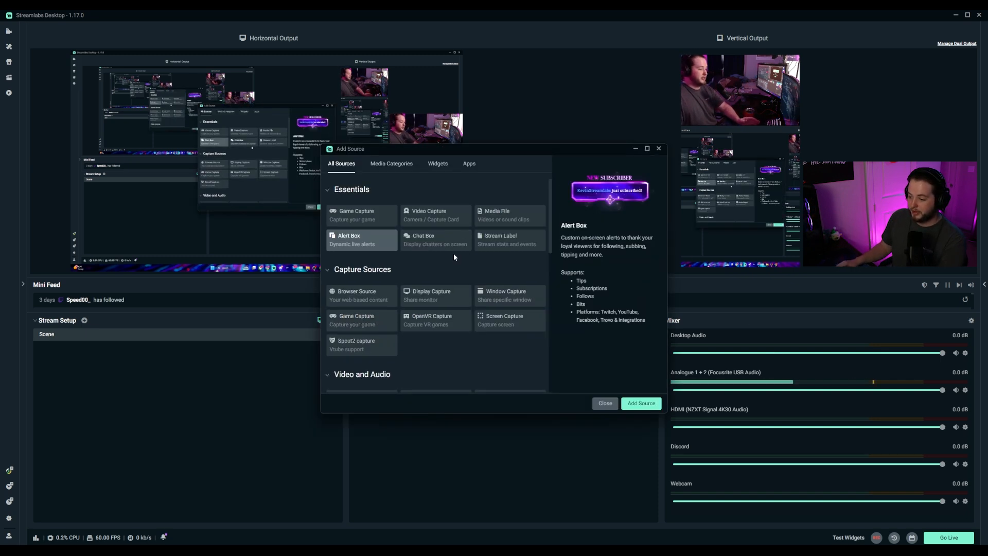
pyautogui.scroll(-3, 462, 248)
pyautogui.click(435, 315)
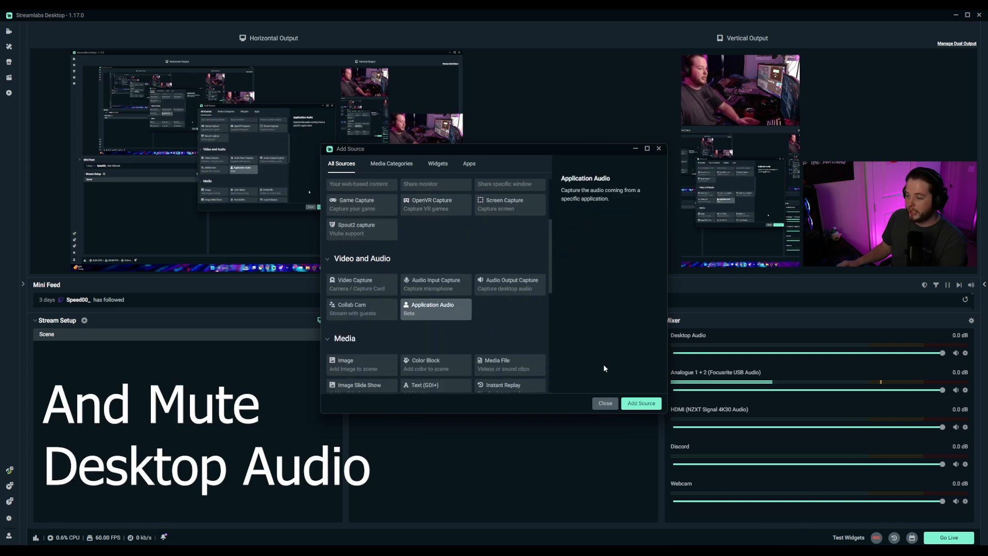
pyautogui.click(642, 403)
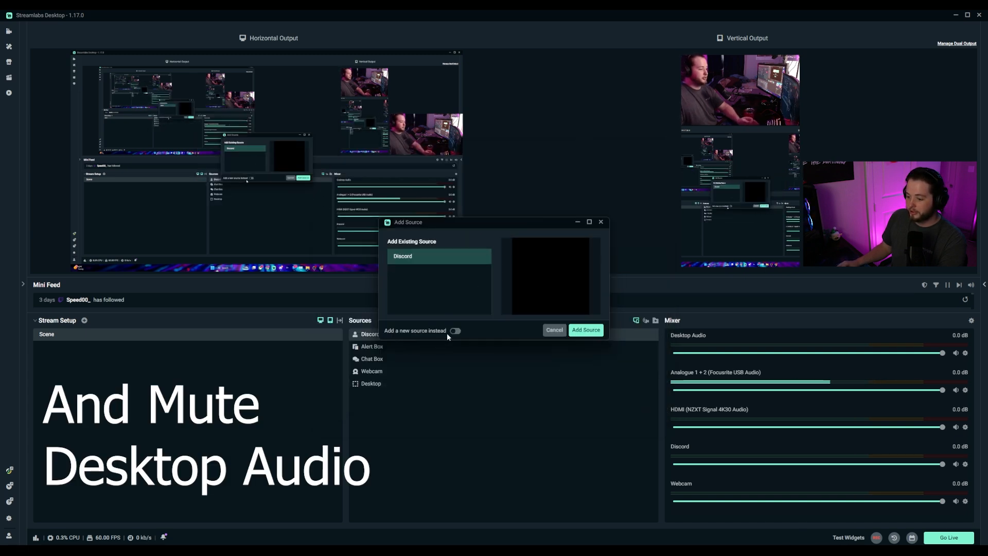
pyautogui.click(455, 331)
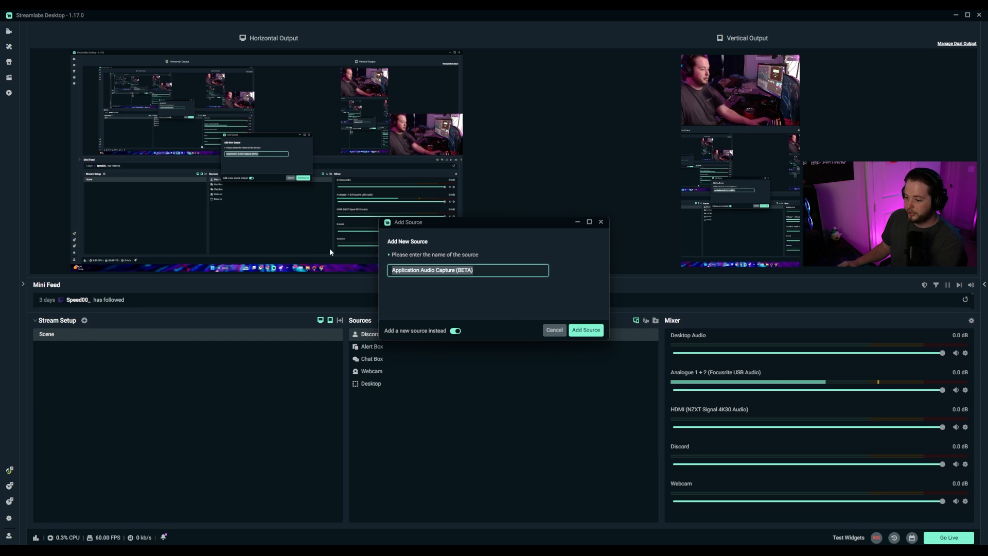
pyautogui.write('Game Audio')
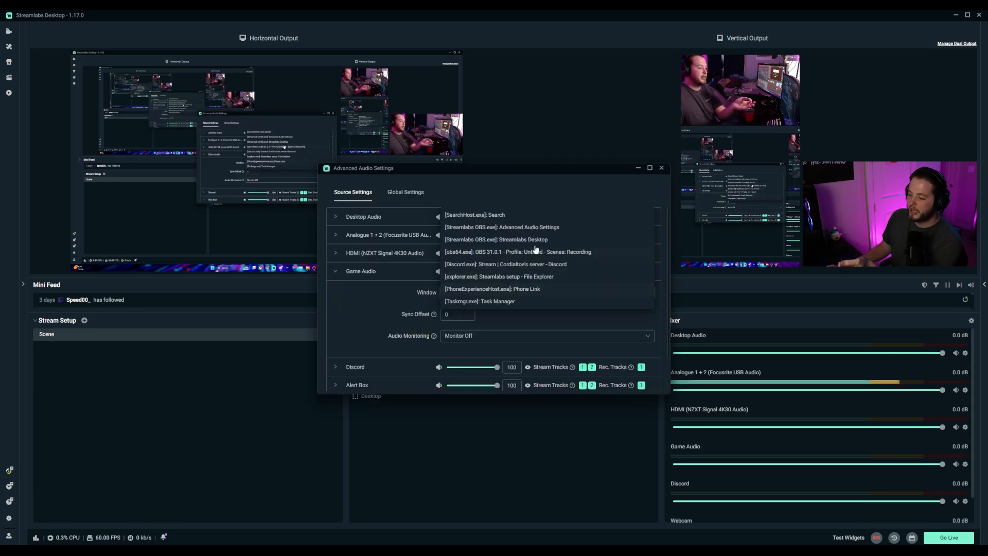
# Set the Game Audio source to capture the Taskmgr.exe Task Manager window and close the advanced audio settings.
pyautogui.scroll(-2, 505, 247)
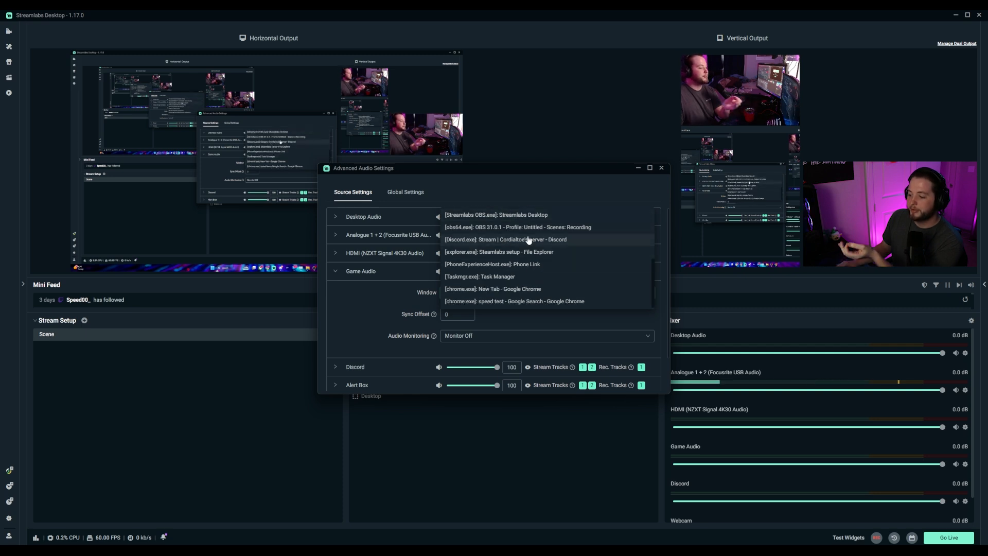
pyautogui.scroll(-2, 507, 242)
pyautogui.scroll(5, 551, 242)
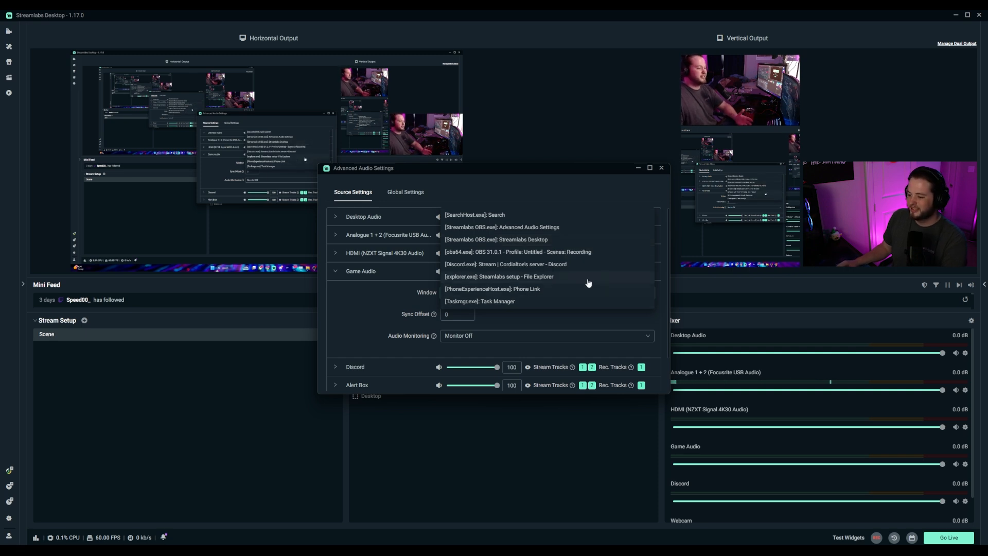
pyautogui.click(511, 301)
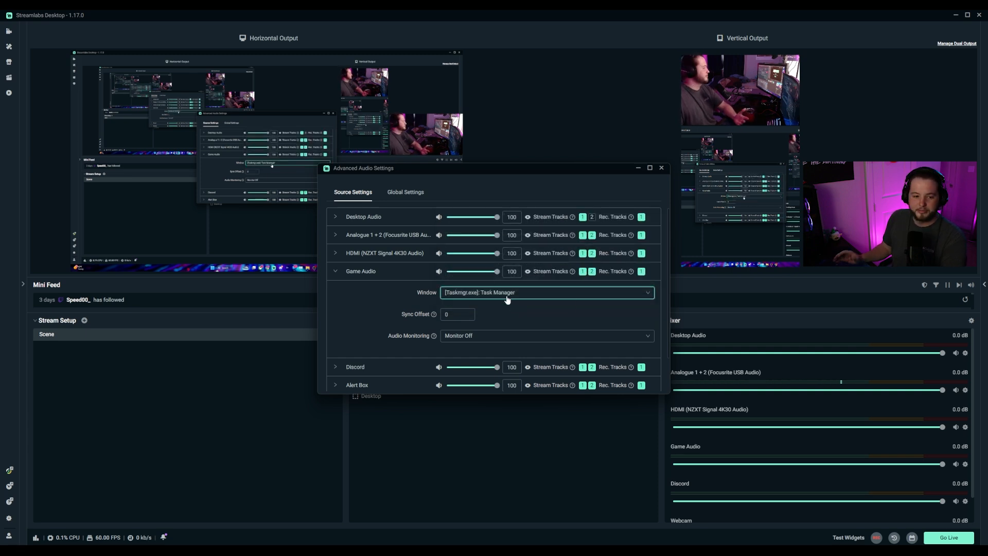
pyautogui.click(662, 169)
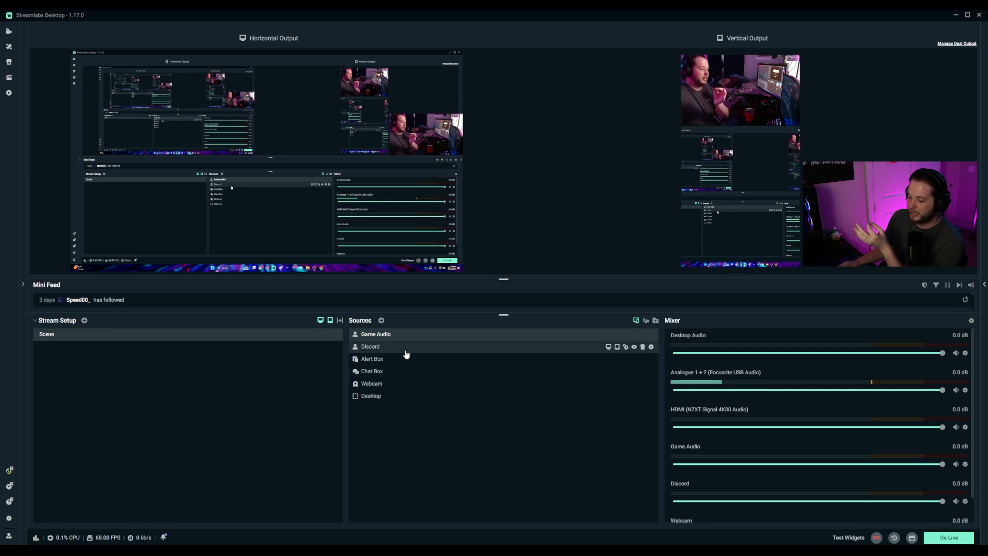
# Lower the mixer volumes of Game Audio to -16.9 dB, HDMI (NZXT Signal 4K30 Audio) to -25.0 dB and Discord to -16.9 dB.
pyautogui.scroll(-1, 884, 479)
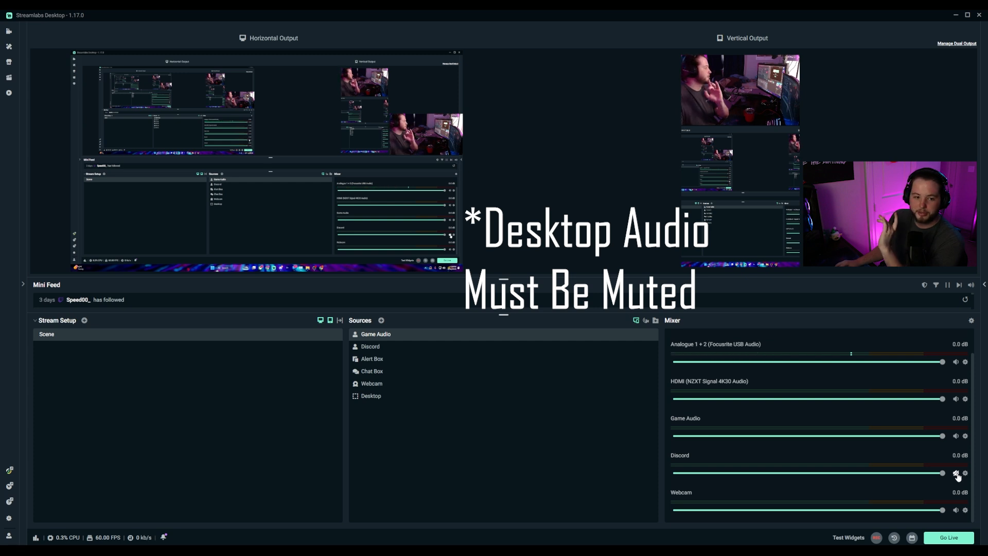
pyautogui.scroll(1, 770, 381)
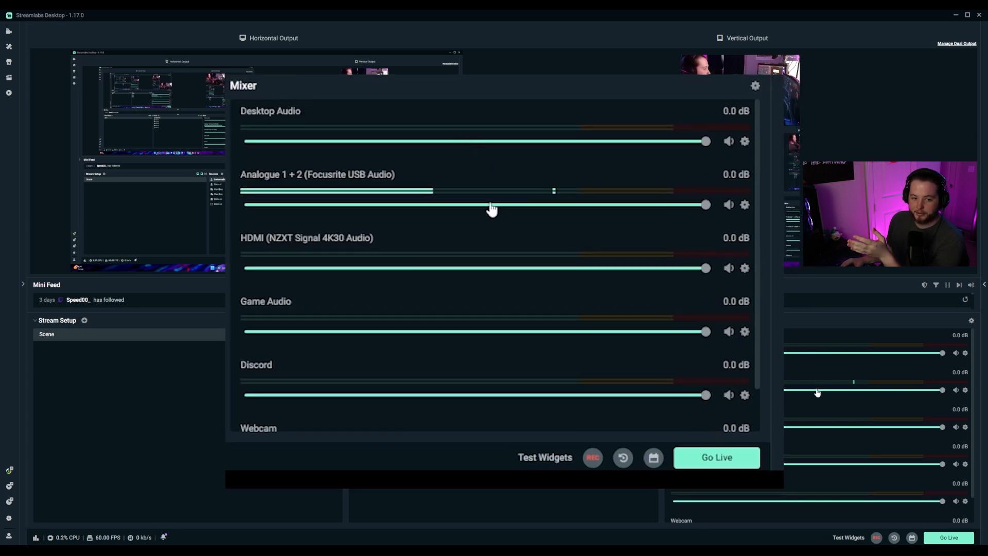
pyautogui.scroll(-1, 829, 395)
pyautogui.scroll(-1, 832, 397)
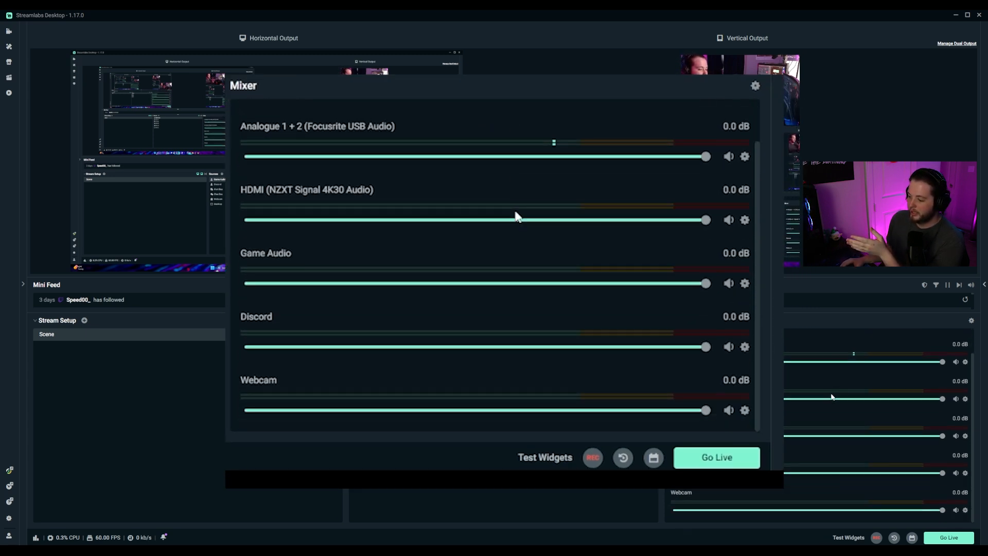
pyautogui.scroll(1, 832, 401)
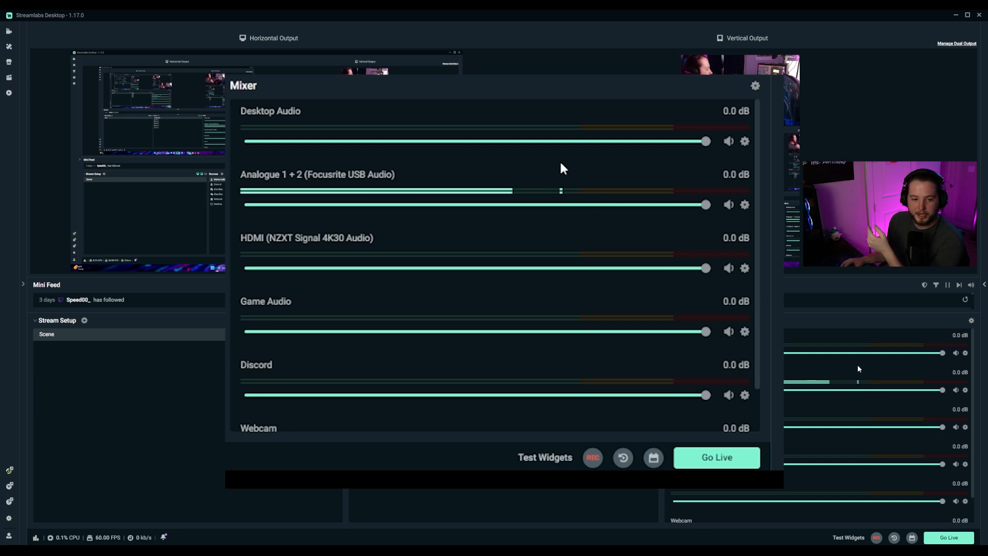
pyautogui.scroll(-2, 841, 365)
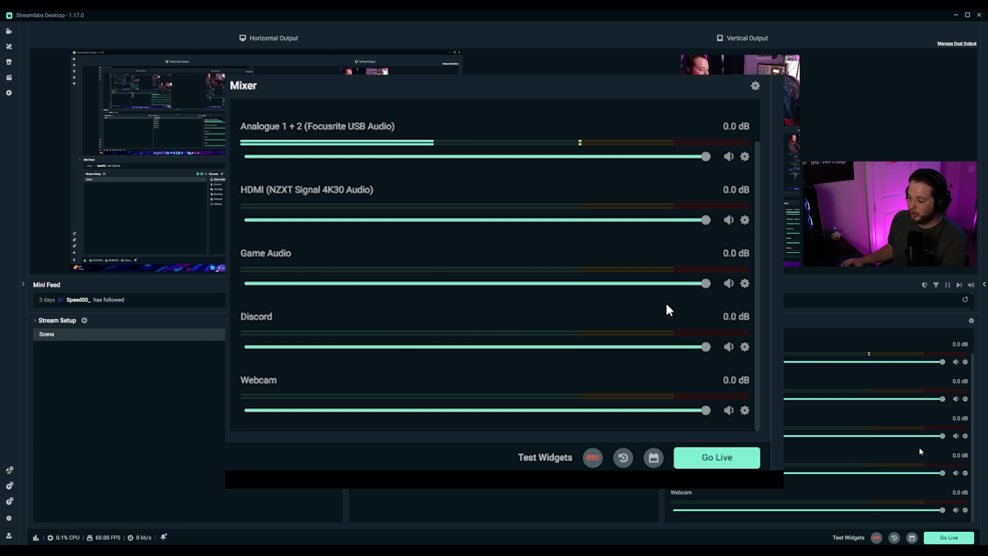
pyautogui.moveTo(707, 284); pyautogui.dragTo(510, 298)
pyautogui.moveTo(943, 399)
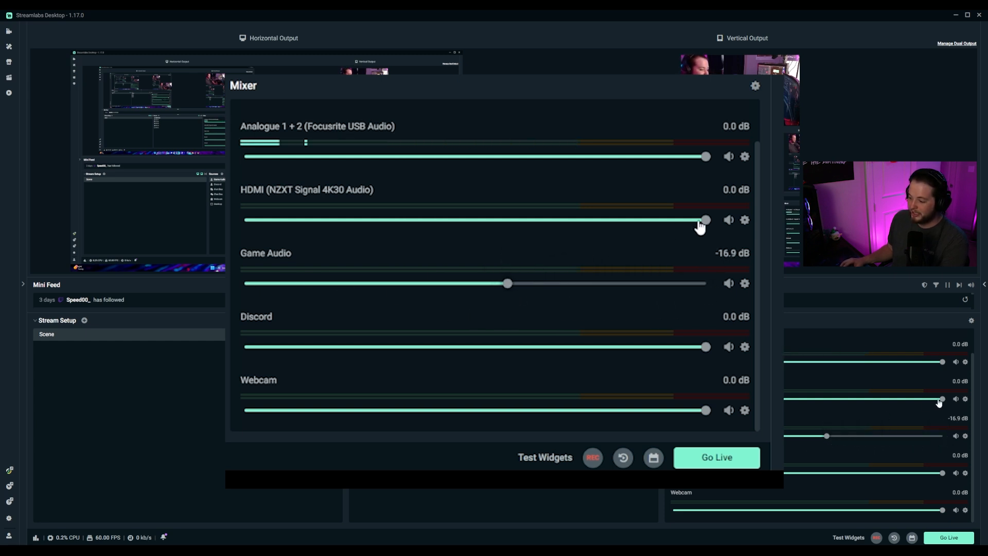
pyautogui.moveTo(708, 221); pyautogui.dragTo(429, 227)
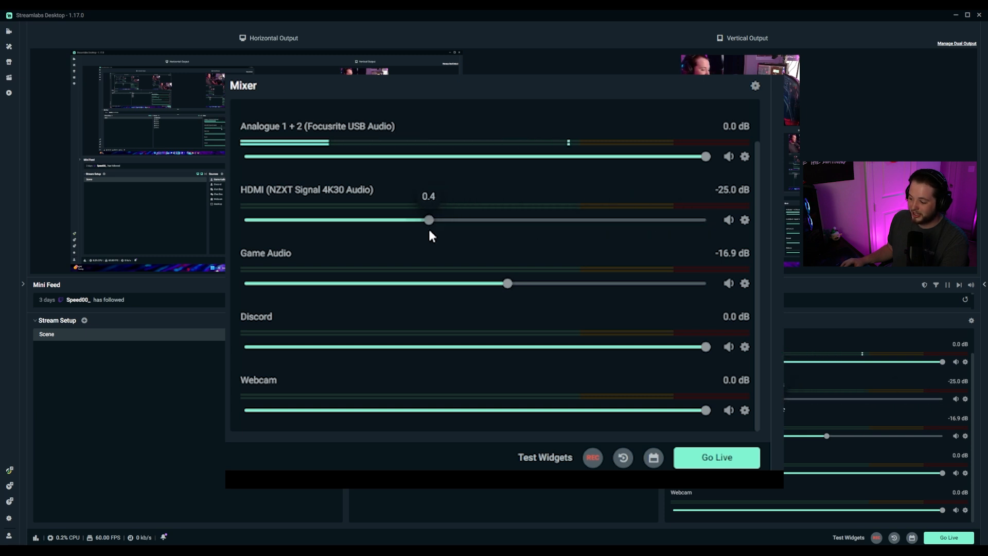
pyautogui.moveTo(707, 353); pyautogui.dragTo(507, 355)
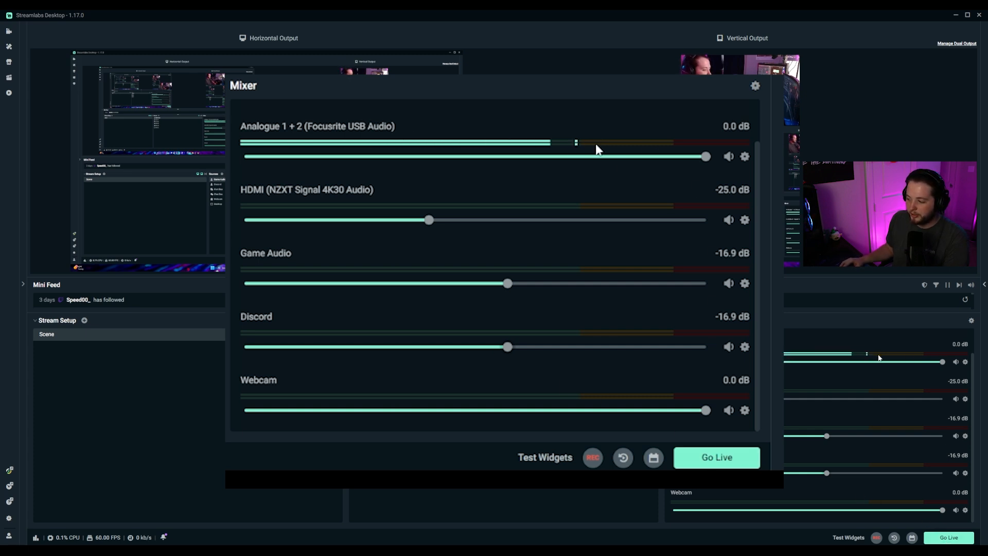
# Try lowering the Analogue 1 + 2 (Focusrite USB Audio) volume to about -12.5 dB and bring it back to 0.0 dB.
pyautogui.moveTo(705, 156); pyautogui.dragTo(555, 171)
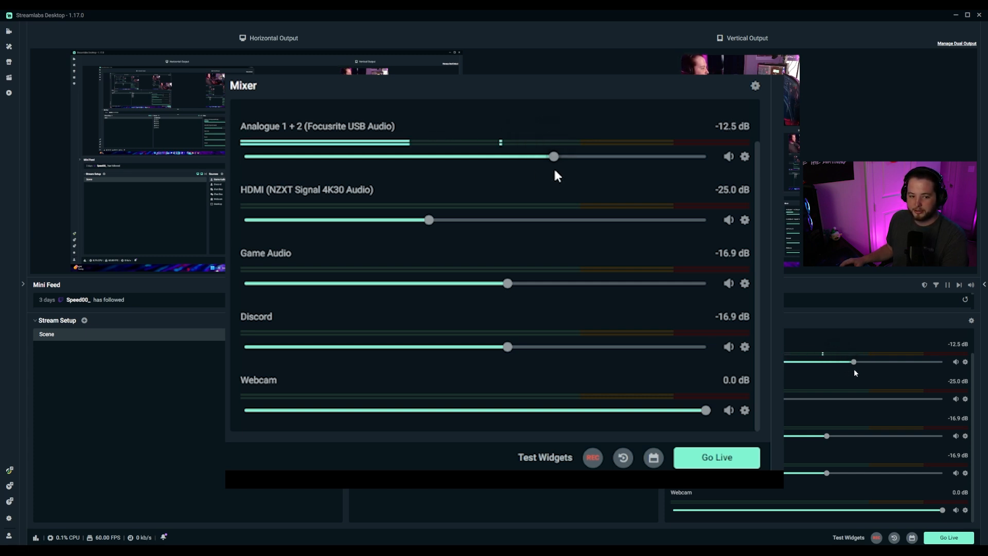
pyautogui.moveTo(553, 157); pyautogui.dragTo(566, 164)
pyautogui.moveTo(857, 362); pyautogui.dragTo(944, 364)
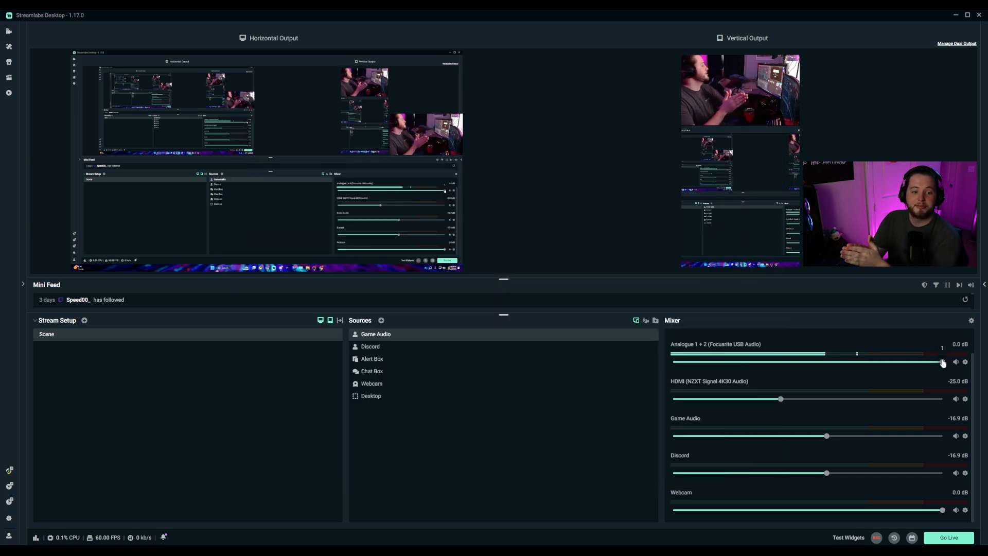
# Create a new scene named Xbox.
pyautogui.click(371, 396)
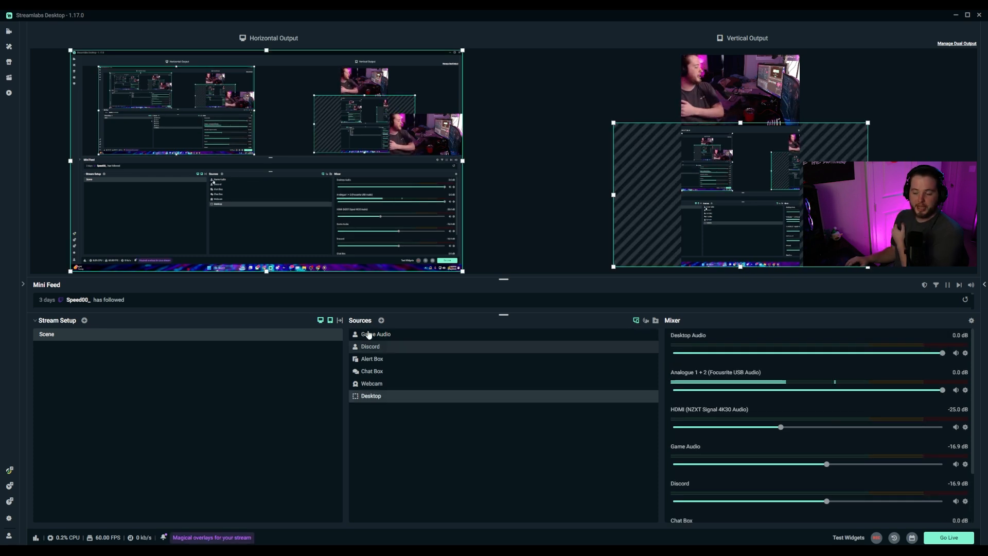
pyautogui.moveTo(465, 349)
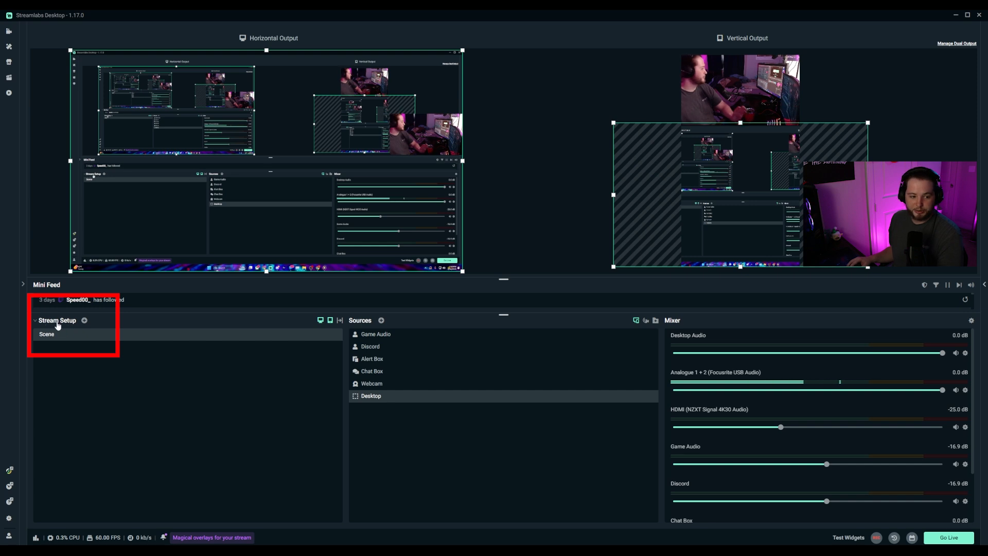
pyautogui.click(85, 321)
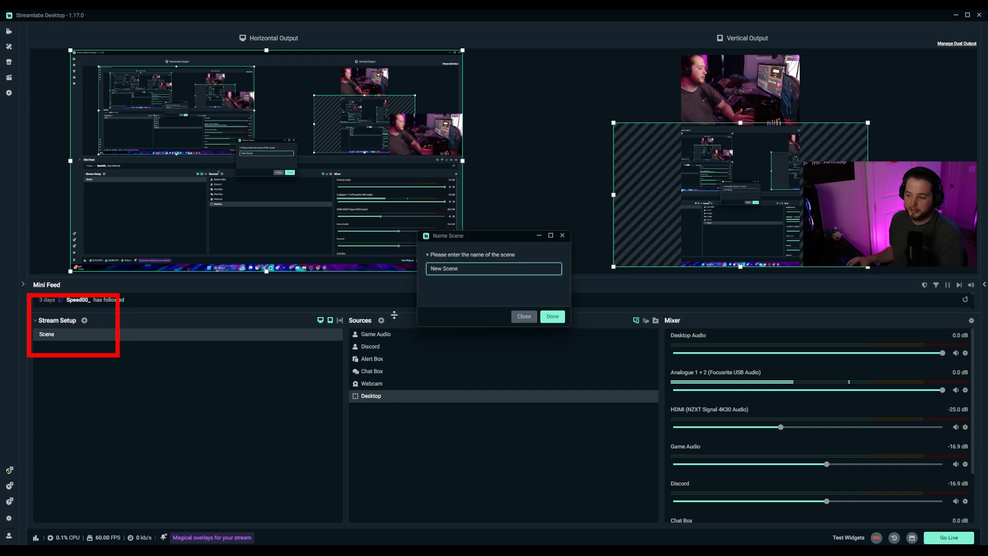
pyautogui.moveTo(465, 265); pyautogui.dragTo(424, 268)
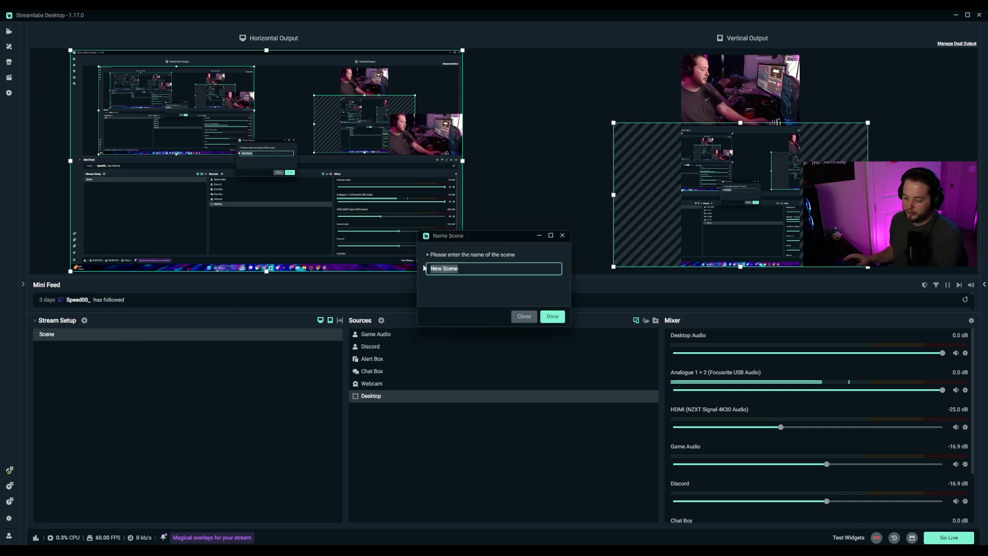
pyautogui.write('Xbox')
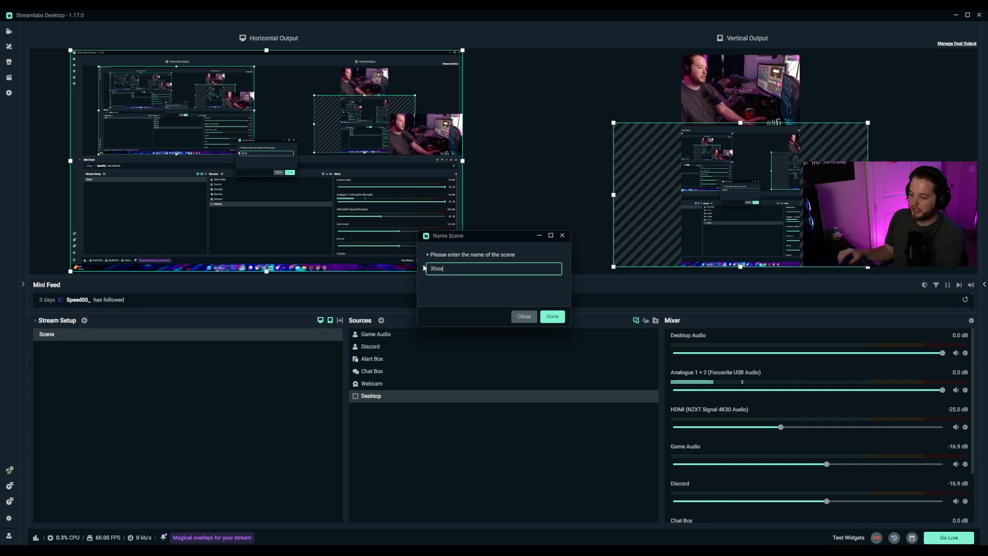
pyautogui.click(552, 316)
# Add a new Video Capture source named Xbox to the Xbox scene.
pyautogui.click(382, 321)
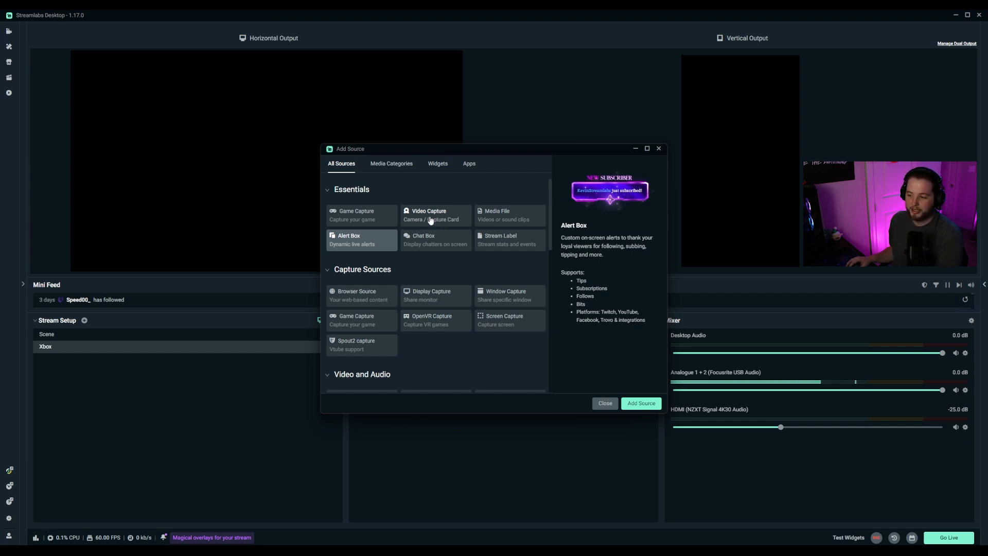
pyautogui.click(431, 221)
pyautogui.click(639, 402)
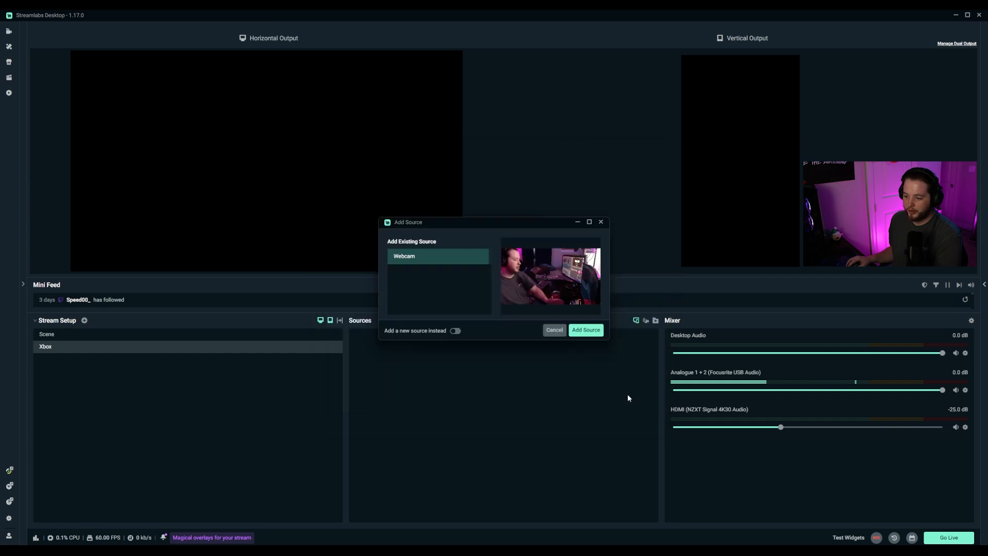
pyautogui.click(451, 330)
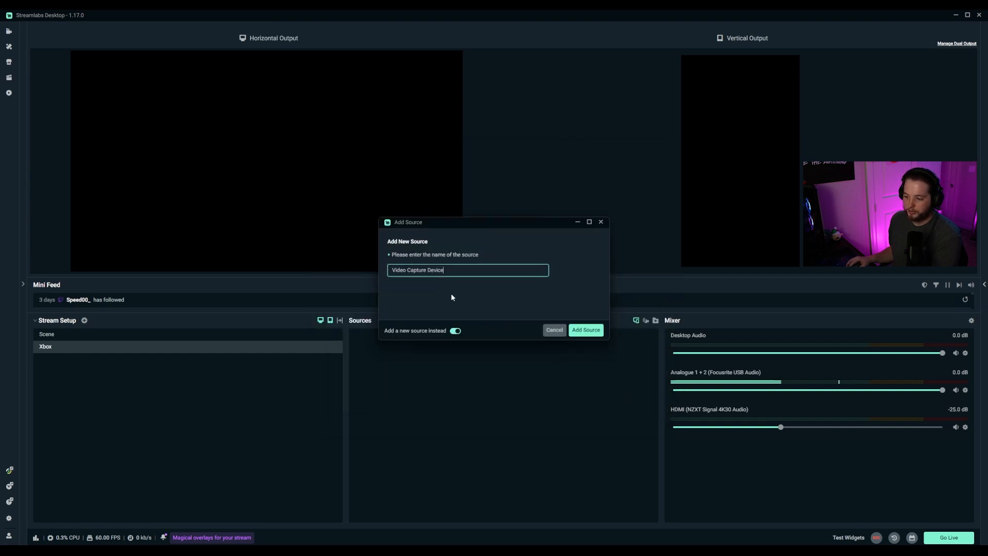
pyautogui.moveTo(431, 266); pyautogui.dragTo(345, 264)
pyautogui.write('Xbox')
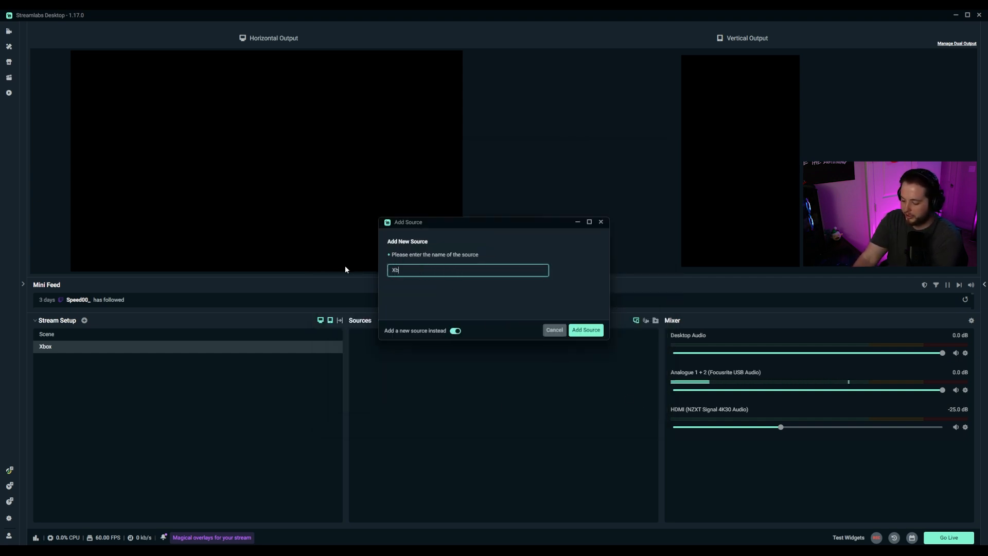
pyautogui.press('Return')
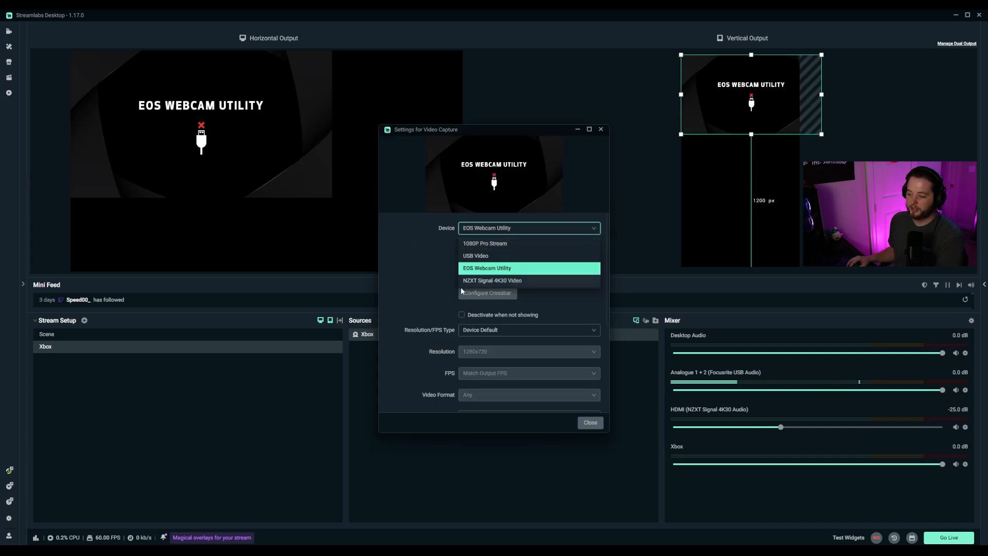
# Set the Xbox source's device to NZXT Signal 4K30 Video with a custom resolution of 1920x1080 at 60 FPS.
pyautogui.click(519, 282)
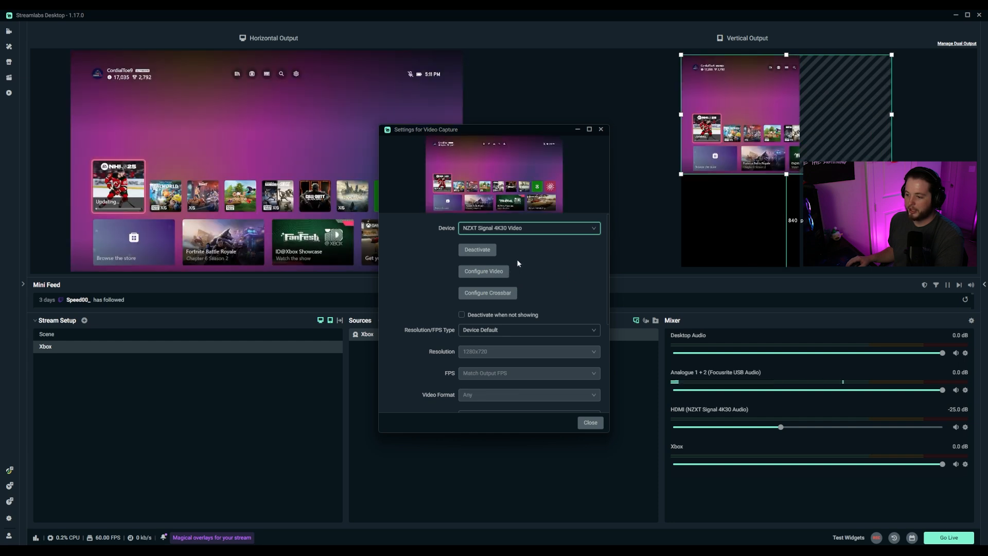
pyautogui.scroll(-1, 479, 283)
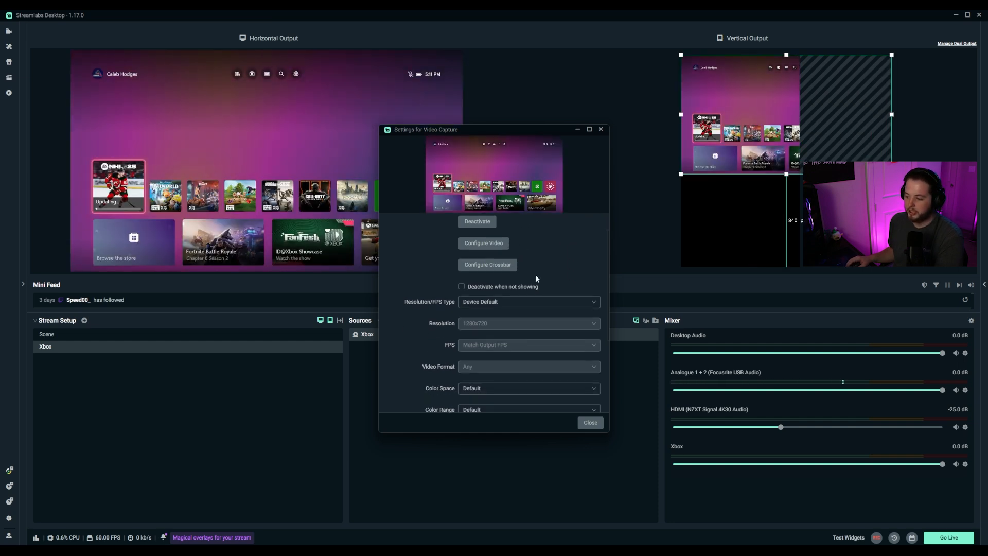
pyautogui.click(500, 292)
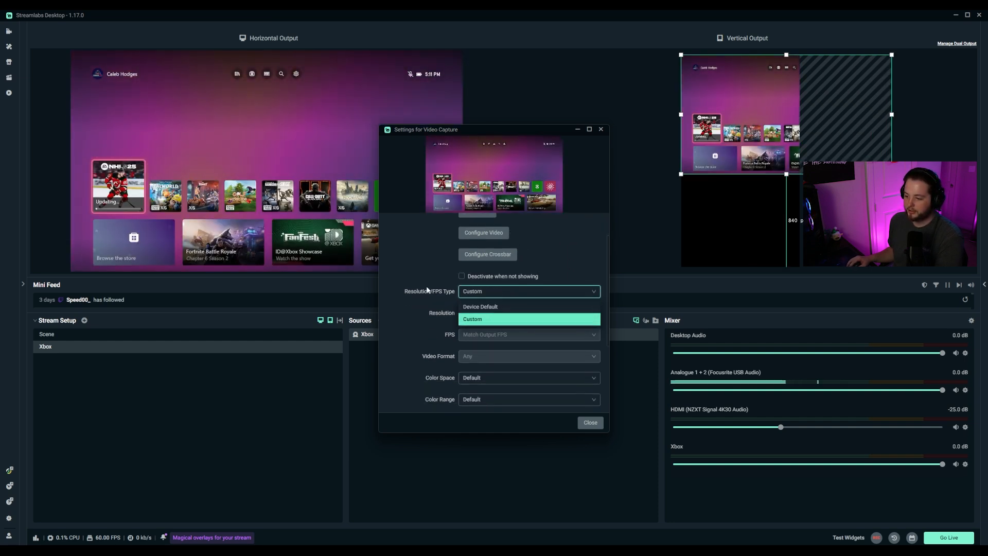
pyautogui.click(495, 320)
pyautogui.click(512, 313)
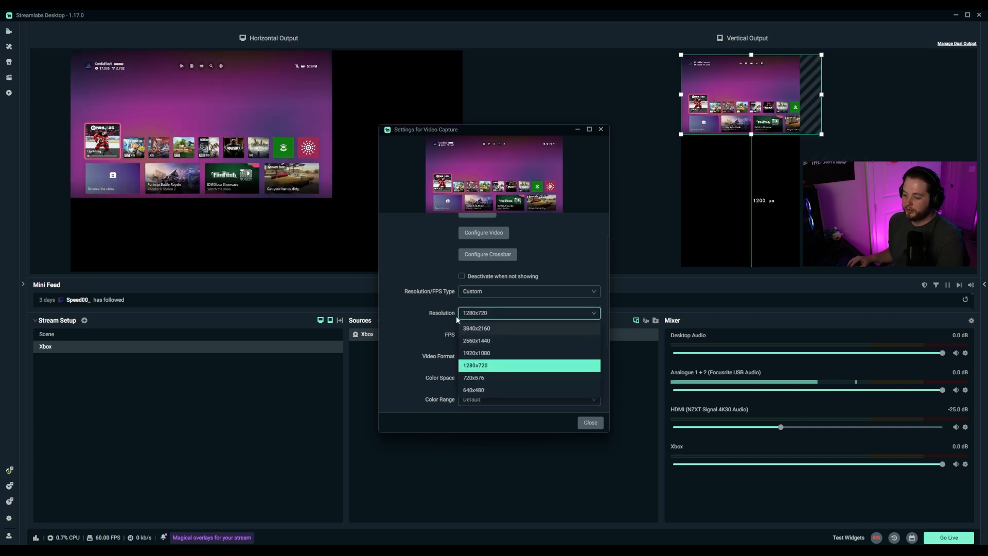
pyautogui.click(492, 354)
pyautogui.click(510, 335)
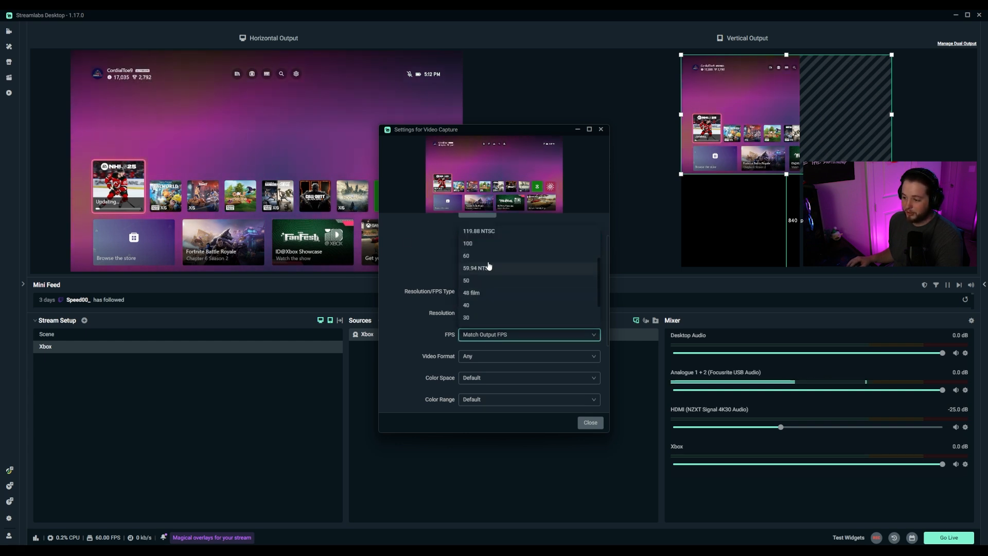
pyautogui.scroll(-1, 496, 265)
pyautogui.click(489, 257)
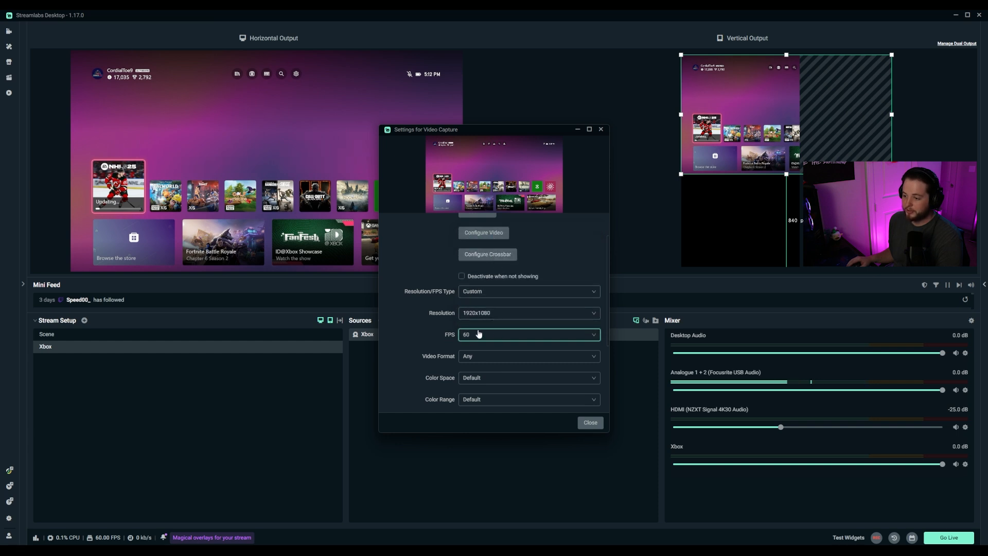
# Close the Xbox source's settings and enlarge it on the vertical canvas to fill the lower part, about 601 px below the top edge.
pyautogui.scroll(-3, 493, 359)
pyautogui.click(591, 423)
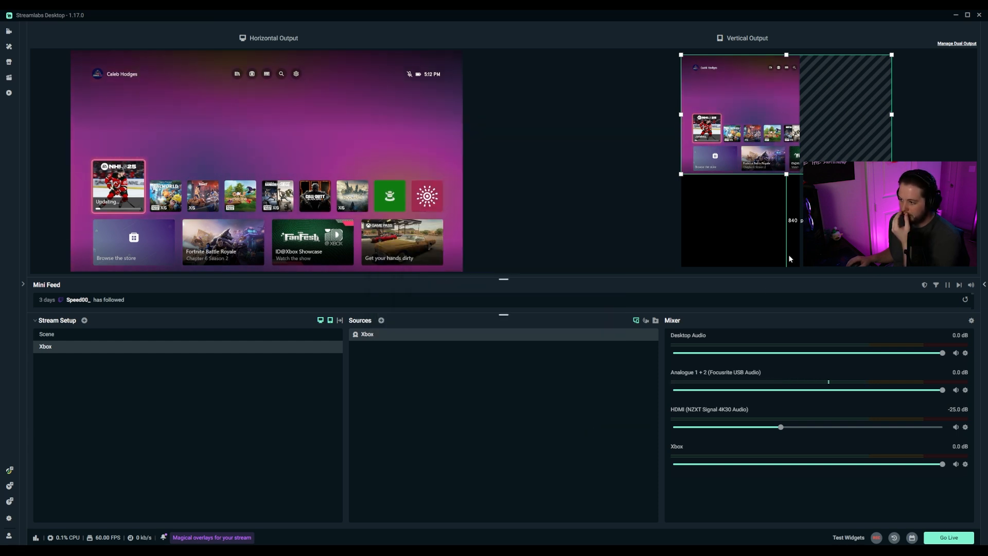
pyautogui.moveTo(760, 143); pyautogui.dragTo(714, 236)
pyautogui.moveTo(741, 147); pyautogui.dragTo(739, 122)
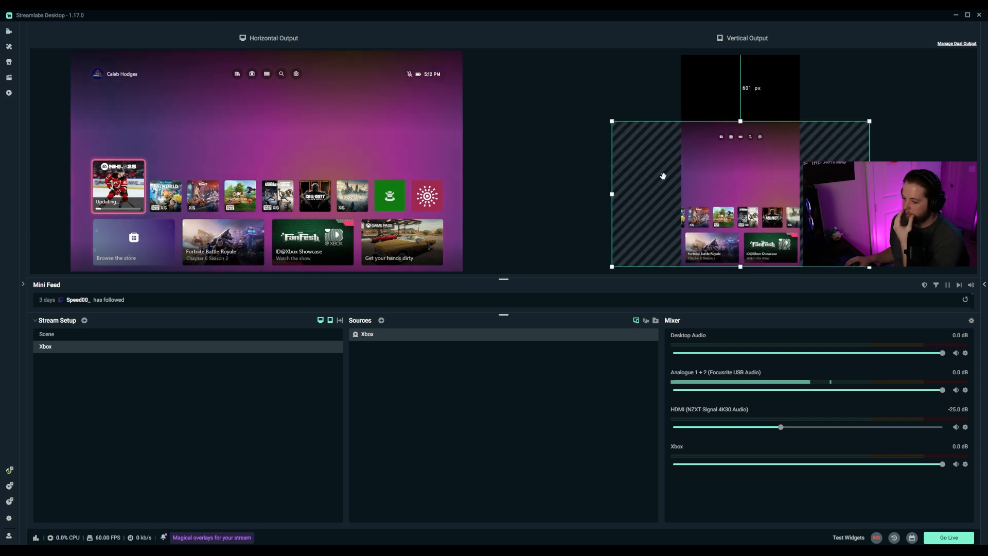
# Add the existing Webcam video capture source to the Xbox scene.
pyautogui.click(381, 321)
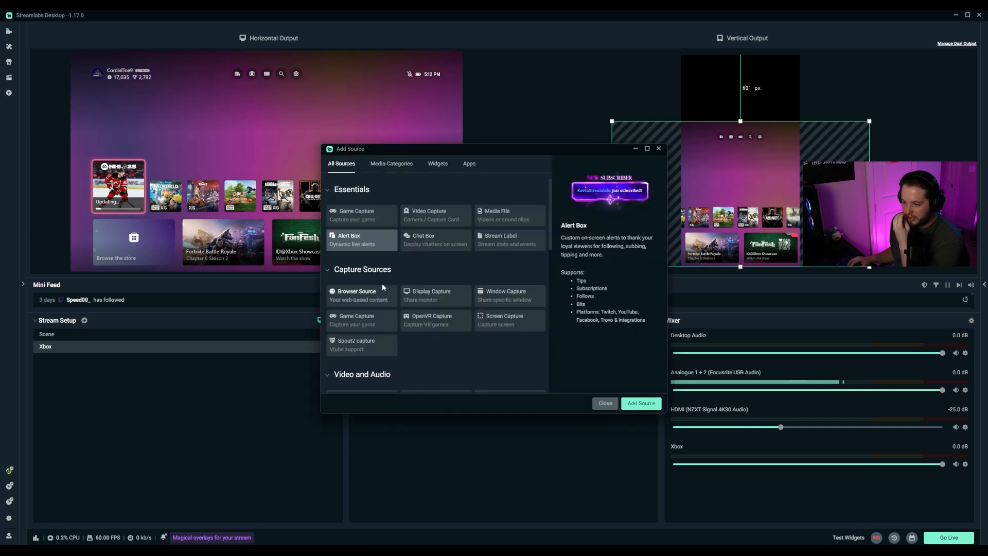
pyautogui.click(432, 215)
pyautogui.click(640, 402)
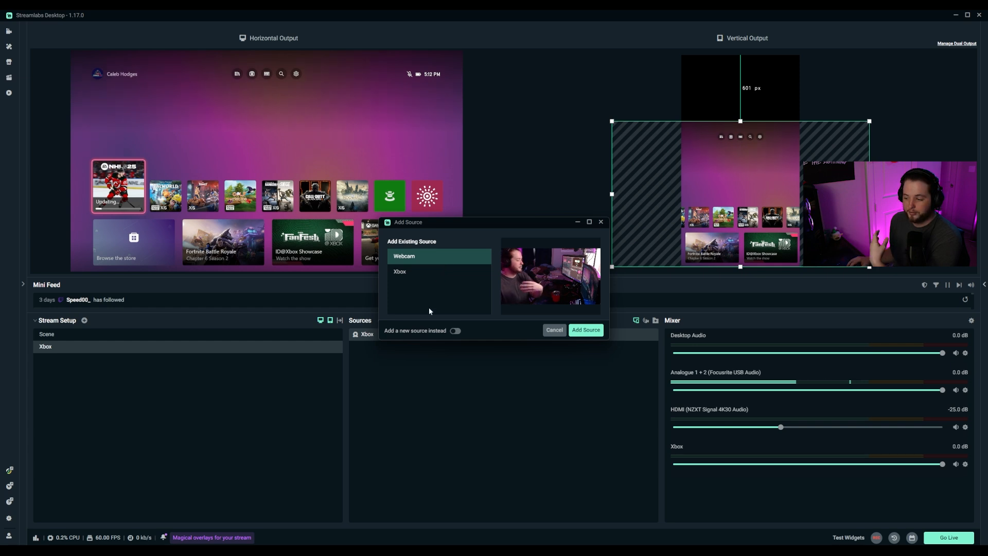
pyautogui.click(586, 330)
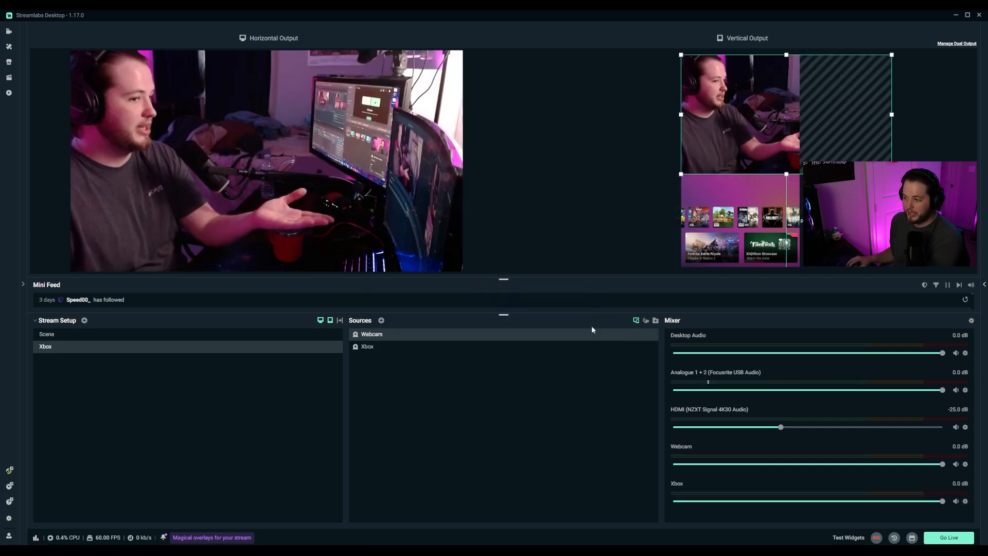
# Fit the webcam across the top of the vertical canvas and shrink it against the horizontal canvas's right edge, about 360 px from the top.
pyautogui.moveTo(893, 165); pyautogui.dragTo(799, 114)
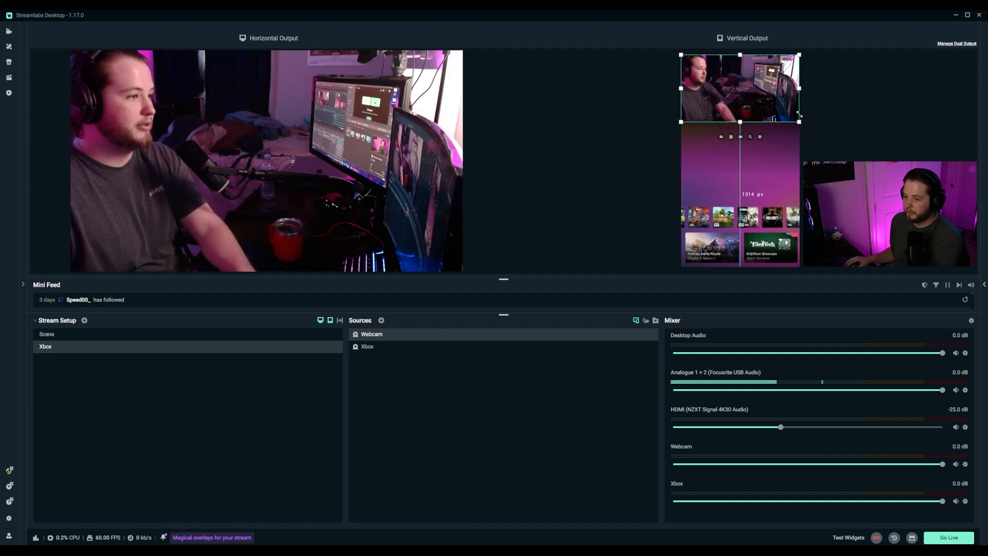
pyautogui.click(81, 52)
pyautogui.moveTo(73, 52); pyautogui.dragTo(365, 214)
pyautogui.moveTo(410, 245); pyautogui.dragTo(413, 155)
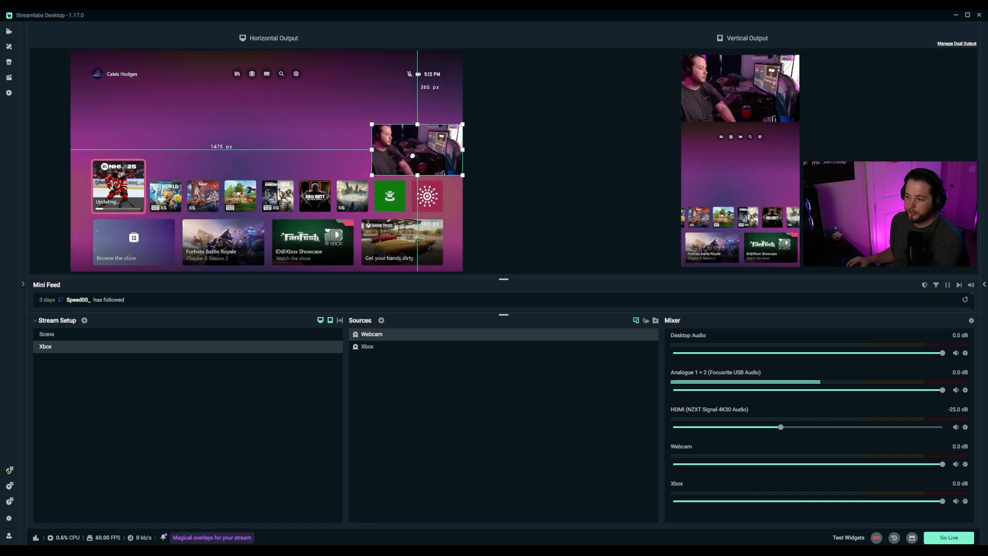
# Add Alert Box and Chat Box sources to the Xbox scene and move the chat box to the horizontal canvas's upper-right area.
pyautogui.click(145, 336)
pyautogui.click(127, 350)
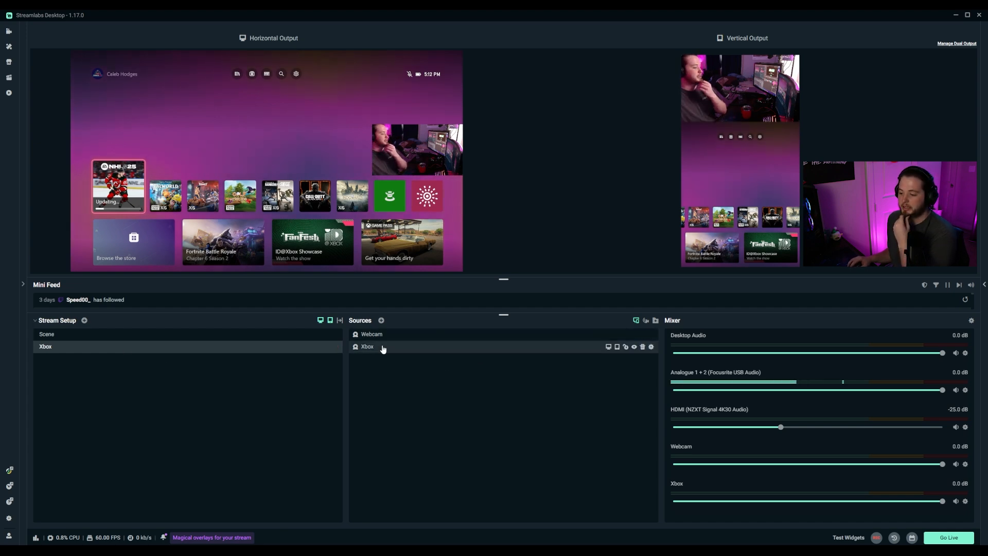
pyautogui.click(382, 320)
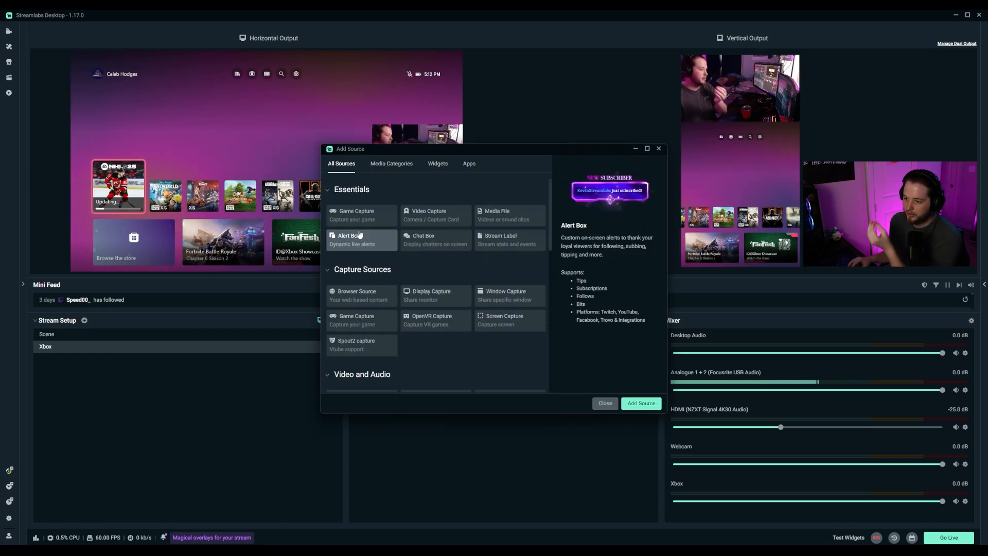
pyautogui.click(656, 406)
pyautogui.click(381, 321)
pyautogui.click(446, 243)
pyautogui.click(639, 403)
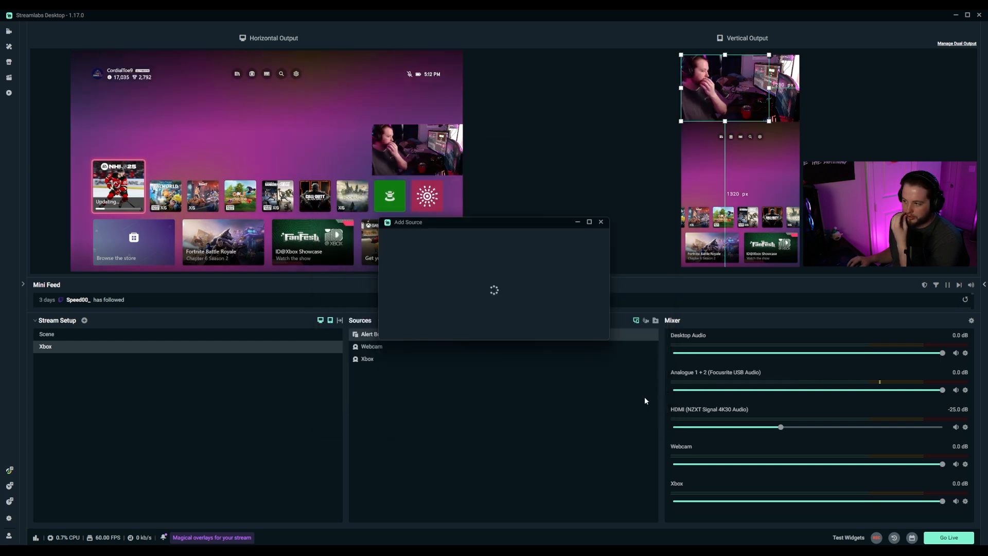
pyautogui.moveTo(181, 79); pyautogui.dragTo(430, 87)
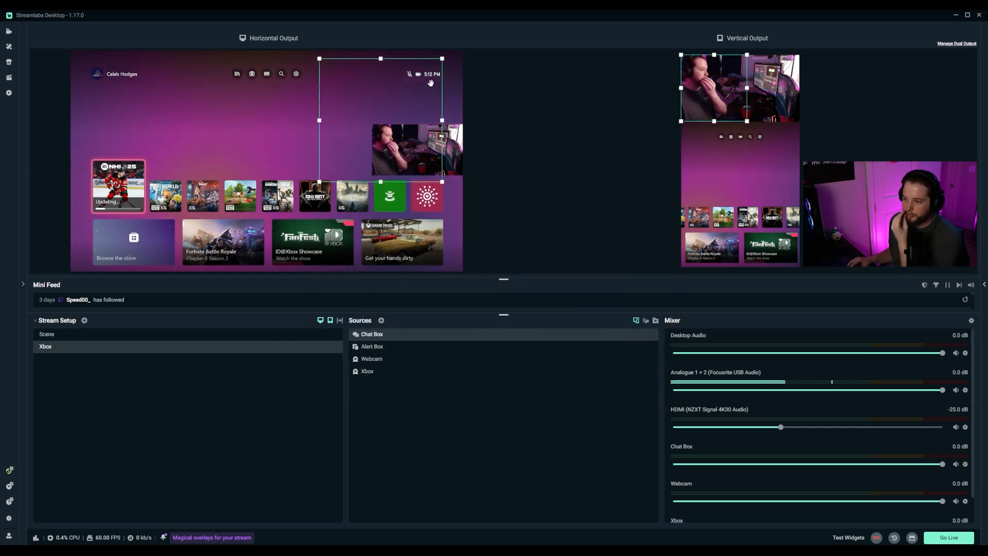
# Hide the Chat Box and Webcam audio channels from the Xbox scene's mixer.
pyautogui.click(125, 335)
pyautogui.click(103, 351)
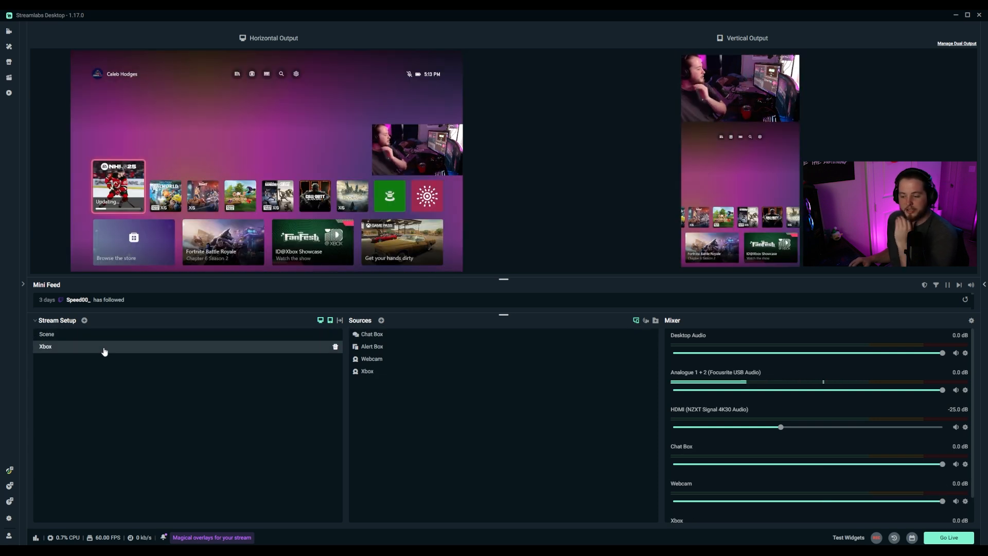
pyautogui.scroll(-1, 776, 430)
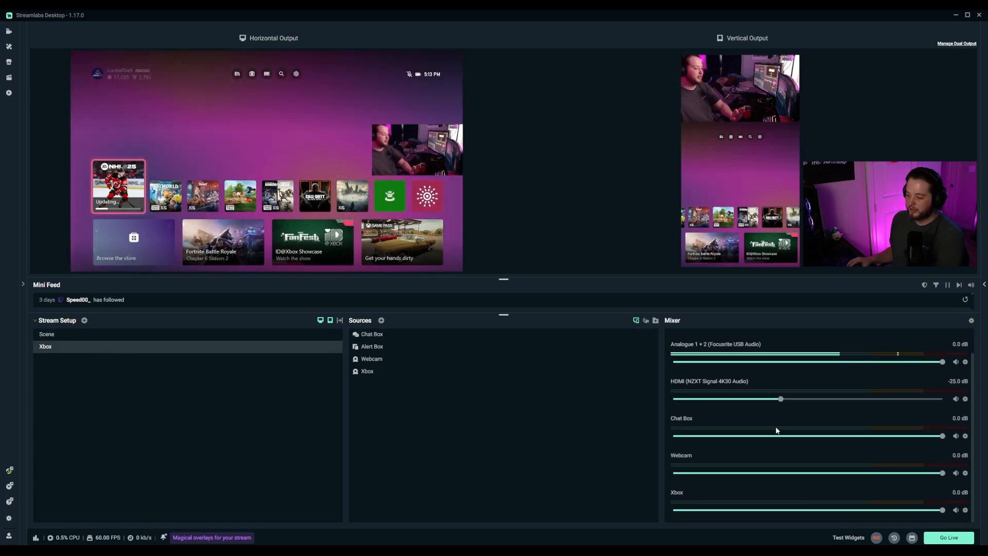
pyautogui.click(957, 437)
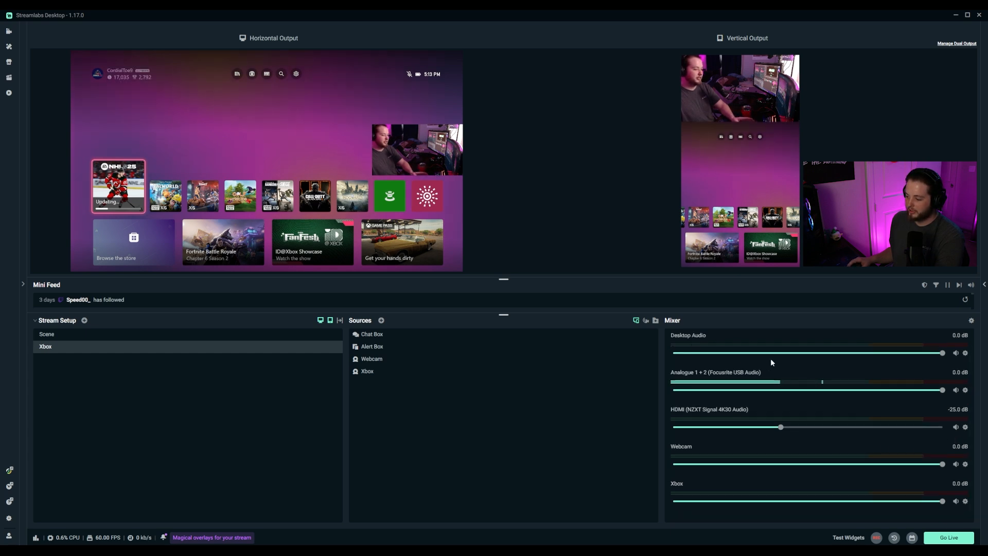
pyautogui.click(967, 465)
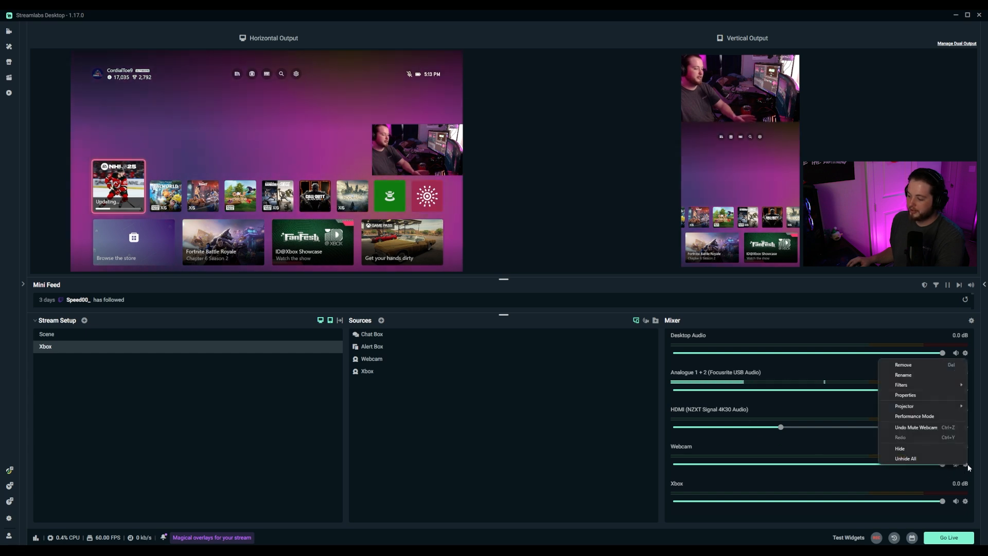
pyautogui.click(937, 449)
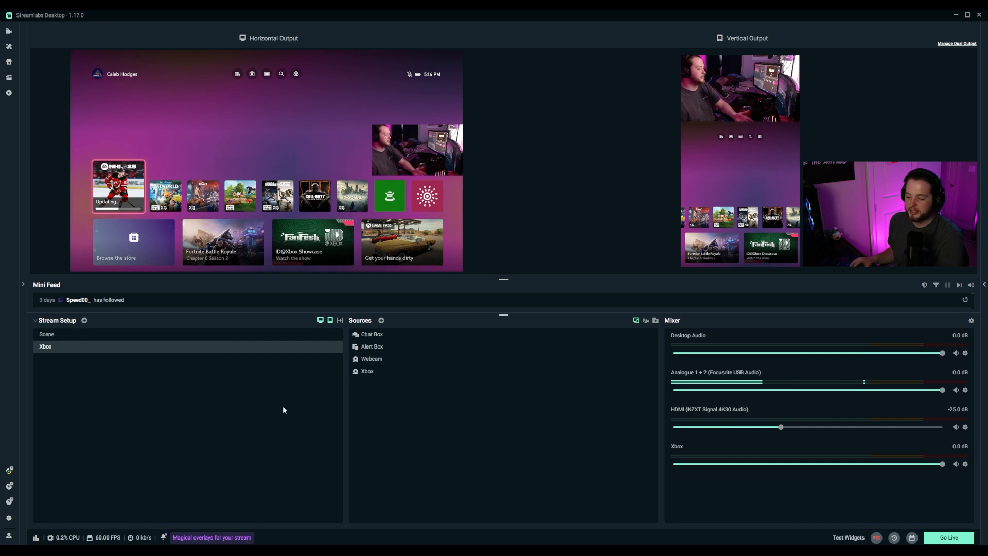
# Try setting Mic/Auxiliary Device 2 to Disabled in the audio settings.
pyautogui.click(9, 519)
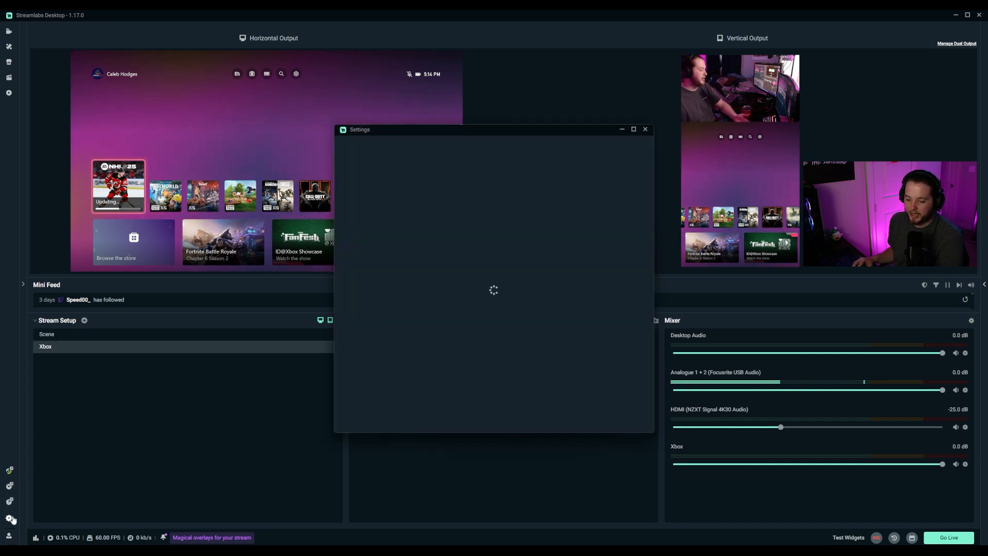
pyautogui.click(360, 212)
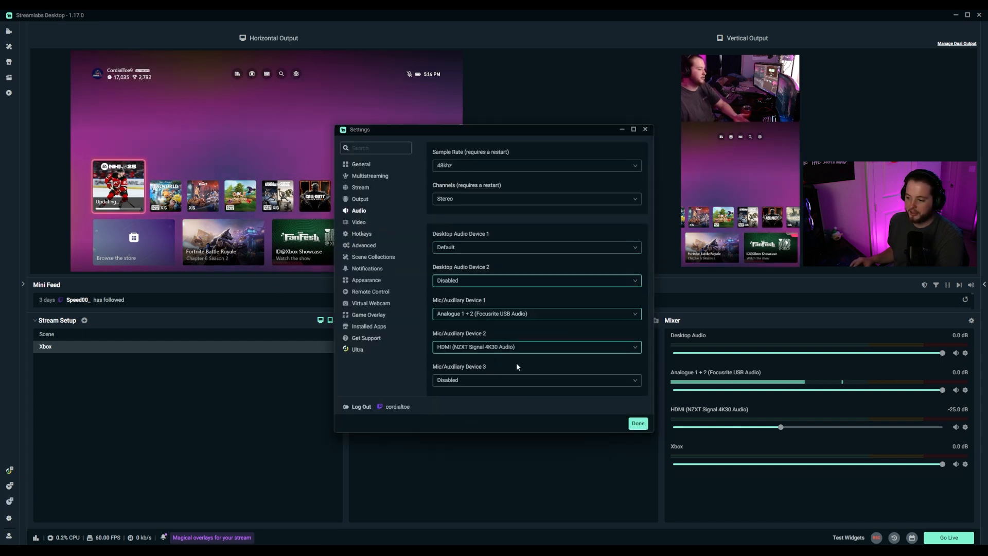
pyautogui.click(506, 349)
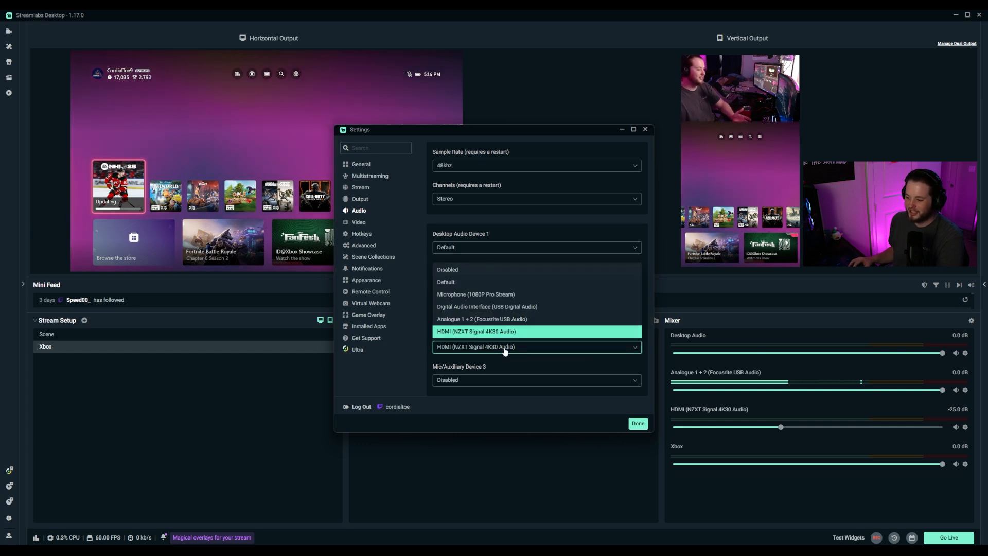
pyautogui.click(482, 271)
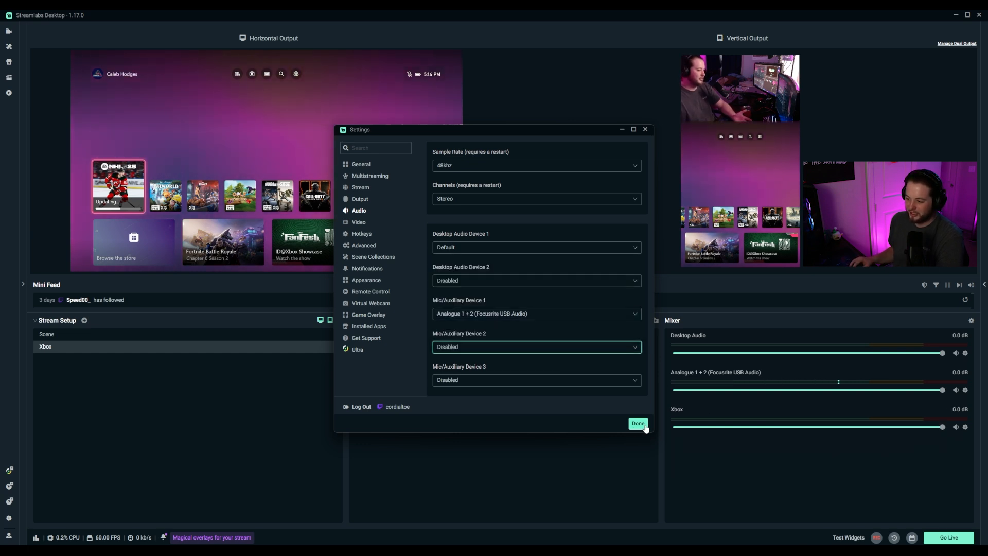
pyautogui.click(638, 423)
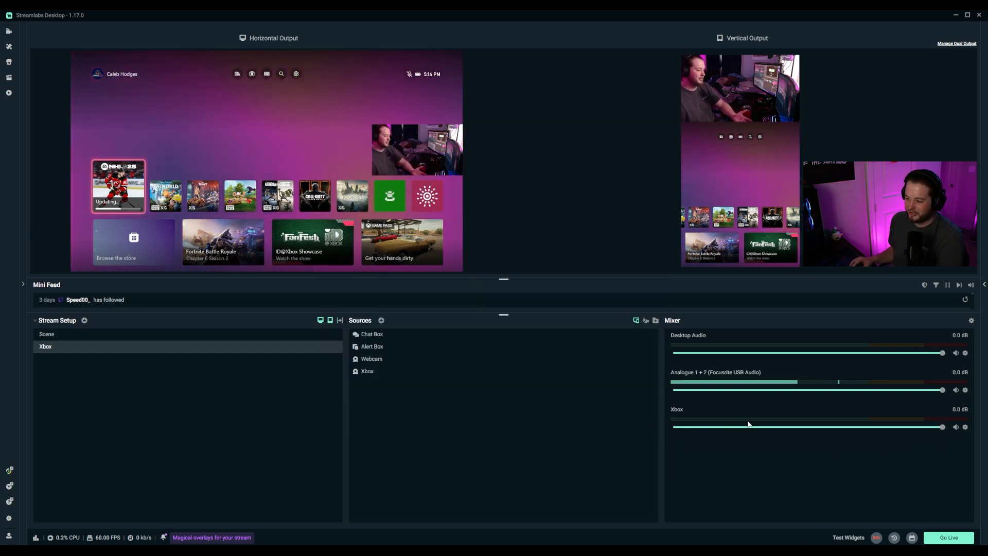
# Set Mic/Auxiliary Device 2 to HDMI (NZXT Signal 4K30 Audio) in the audio settings.
pyautogui.click(13, 520)
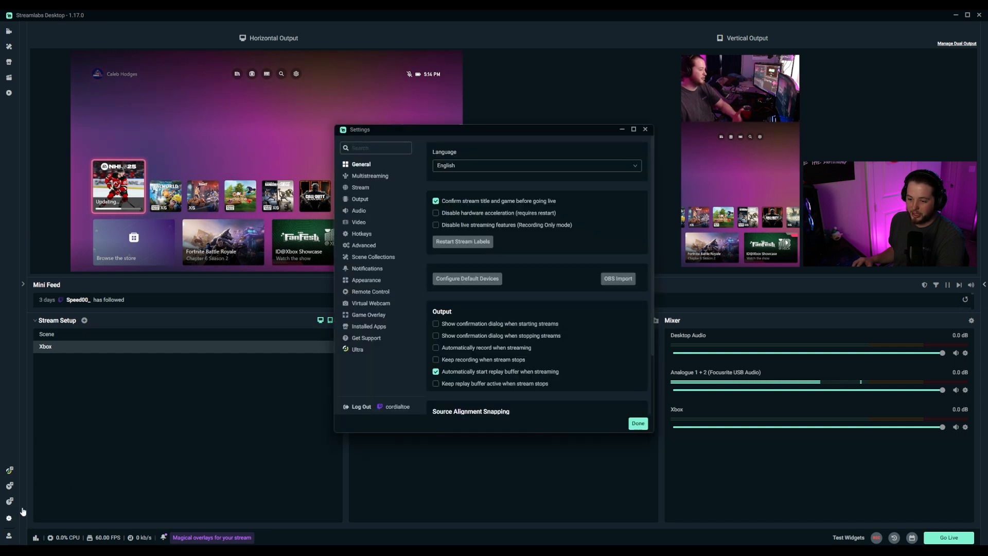
pyautogui.click(359, 212)
pyautogui.click(493, 348)
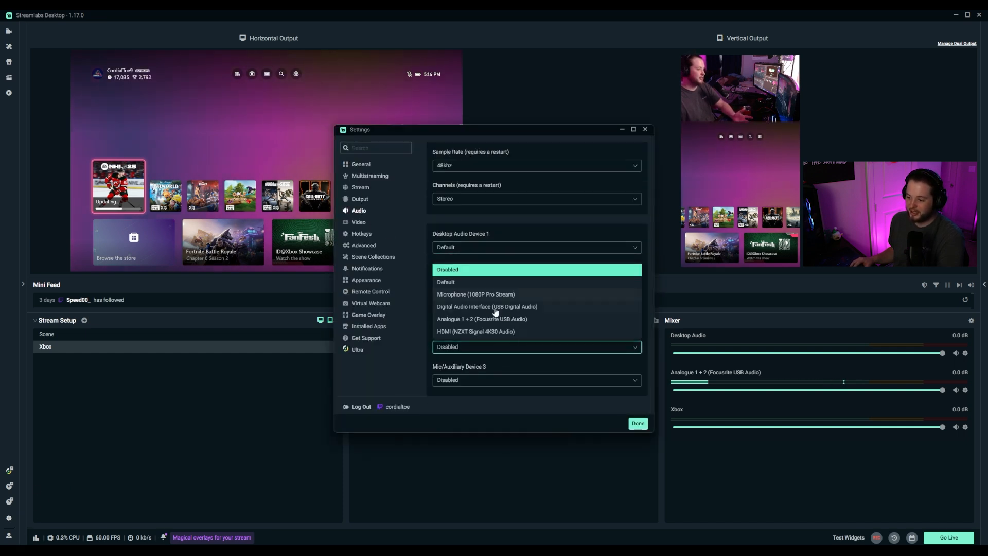
pyautogui.click(493, 333)
pyautogui.click(643, 425)
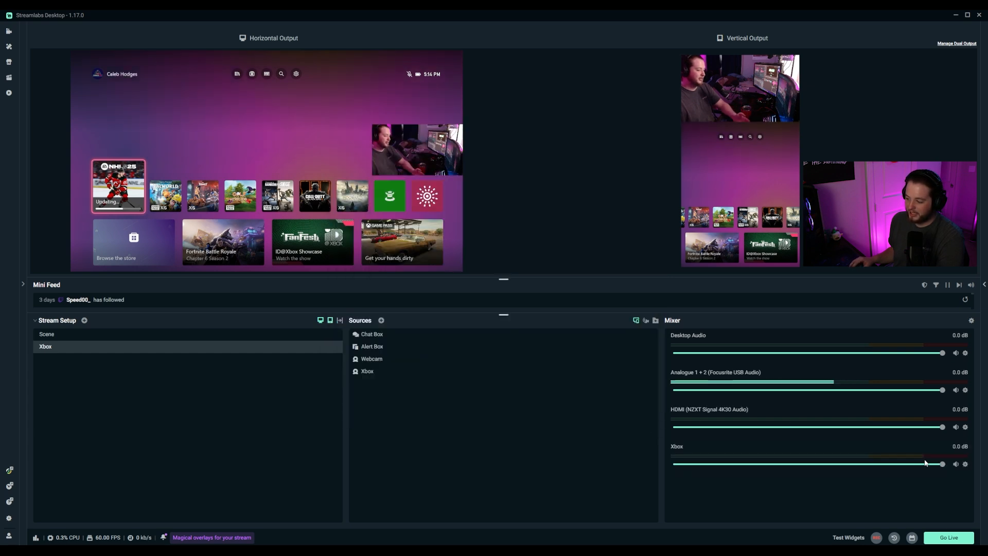
# Hide the Xbox channel from the mixer and lower the HDMI (NZXT Signal 4K30 Audio) volume to about -19.6 dB.
pyautogui.click(967, 466)
pyautogui.click(919, 452)
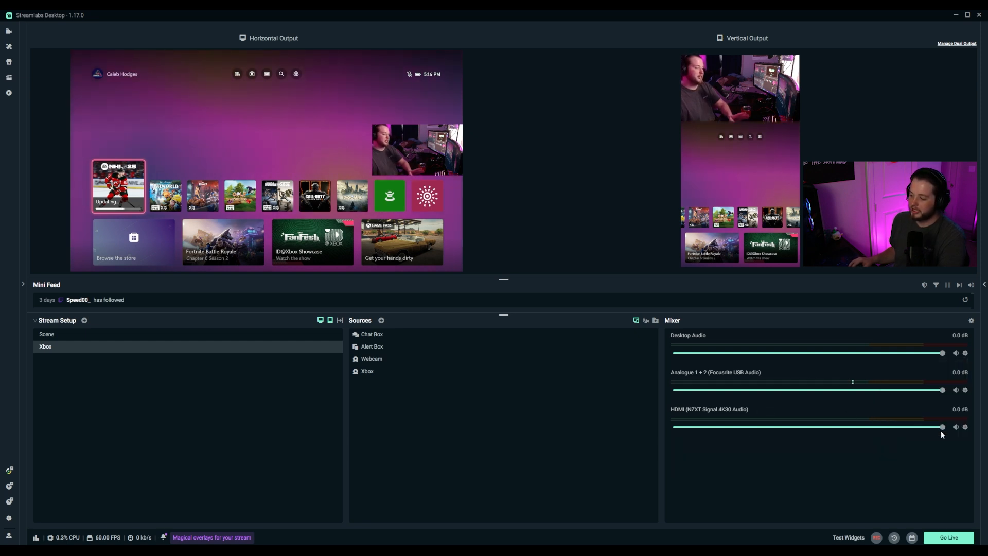
pyautogui.moveTo(943, 428); pyautogui.dragTo(811, 441)
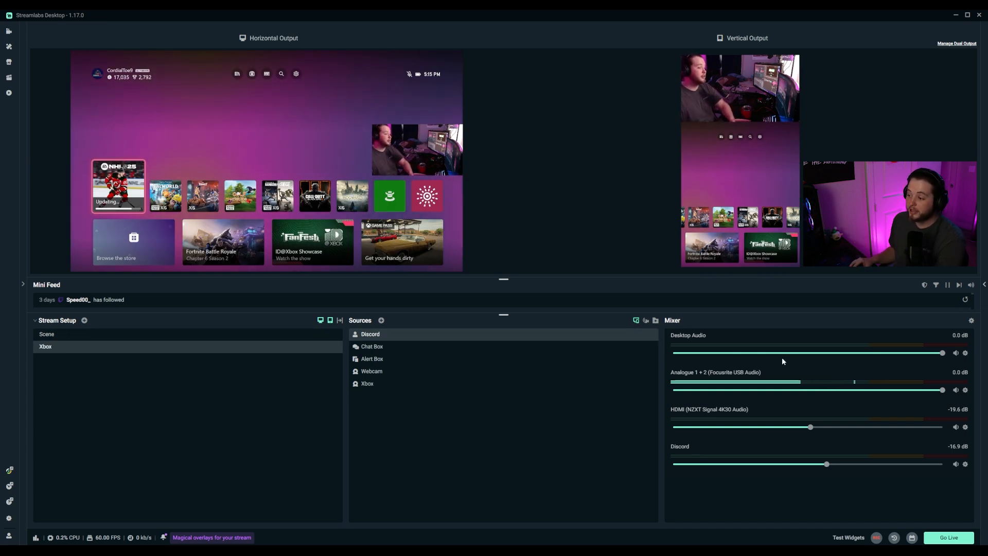
pyautogui.rightClick(959, 357)
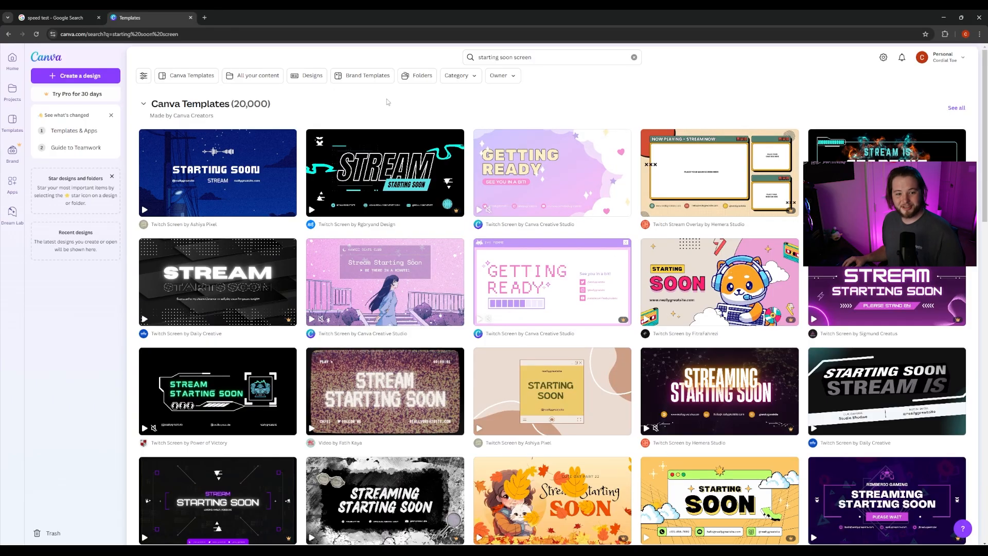
# In Canva, search for "starting soon screen" and open the Blue White Aesthetic Modern Starting Soon Twitch Screen template for customizing.
pyautogui.click(550, 62)
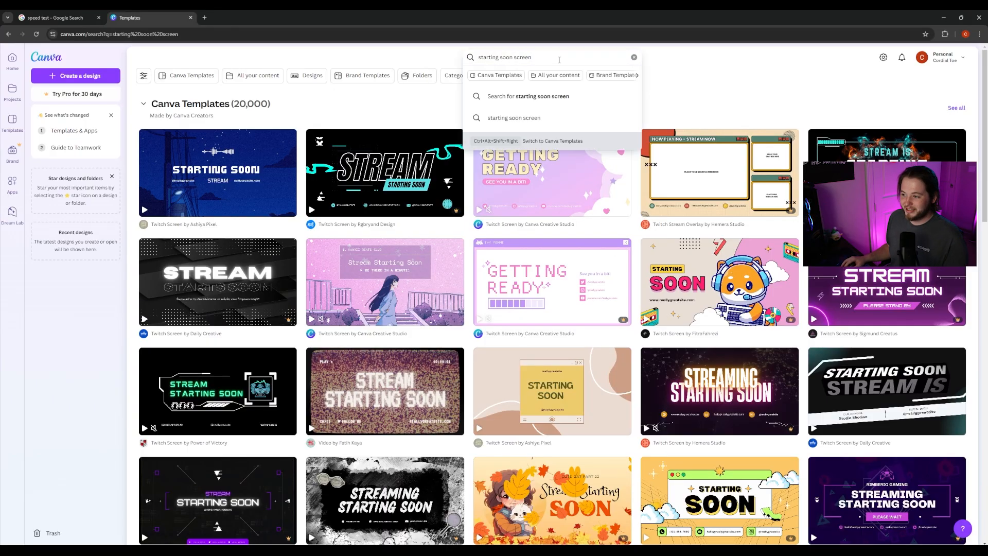
pyautogui.press('Return')
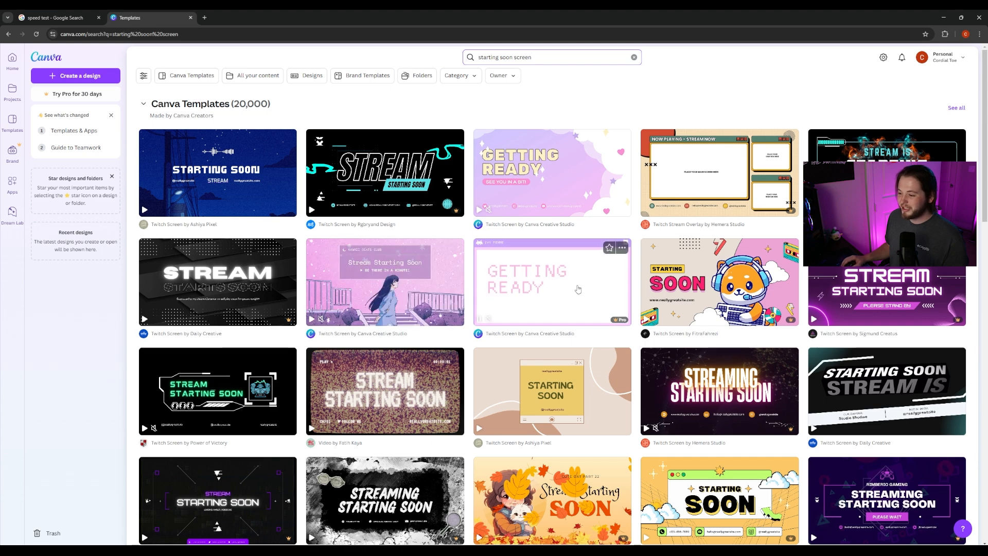
pyautogui.click(240, 193)
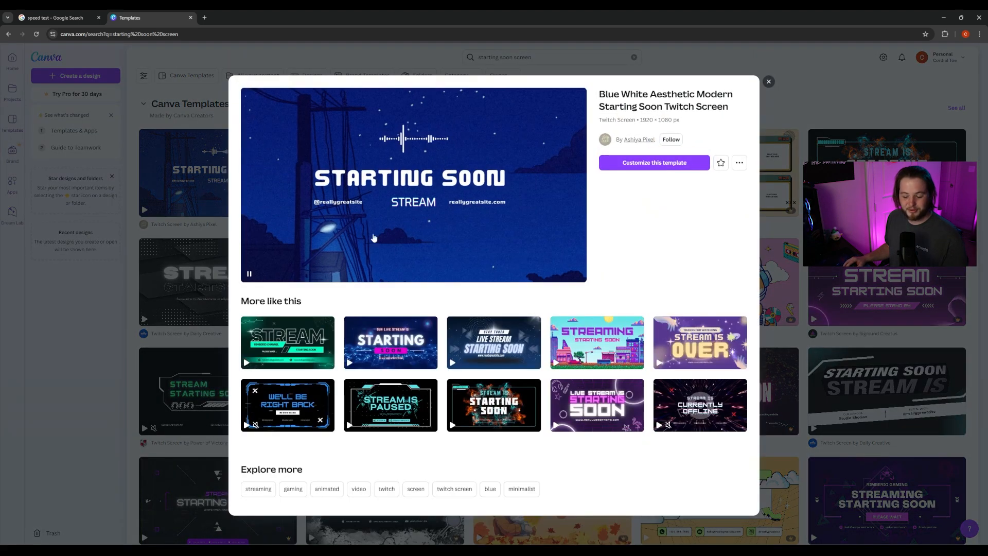
pyautogui.click(654, 162)
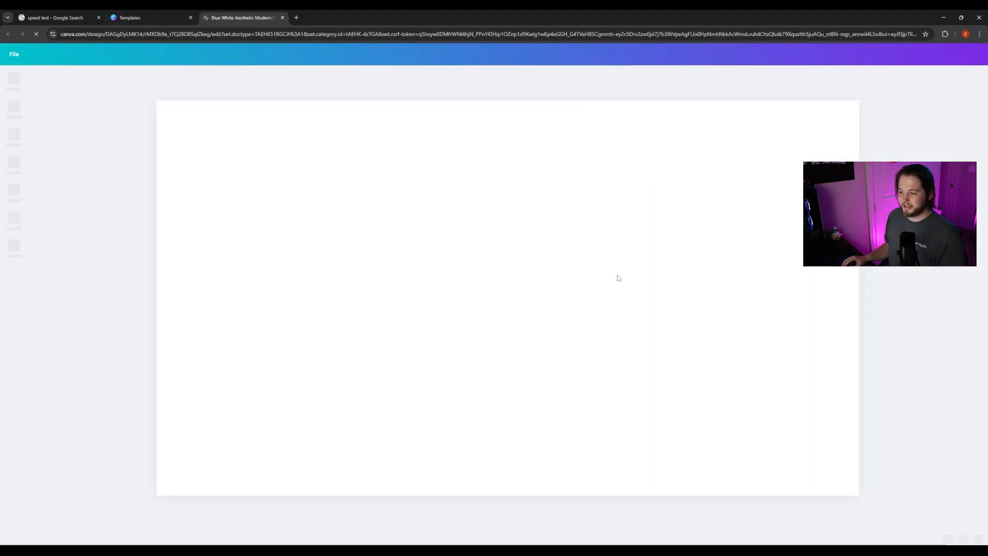
pyautogui.doubleClick(330, 309)
pyautogui.write('CordialToe')
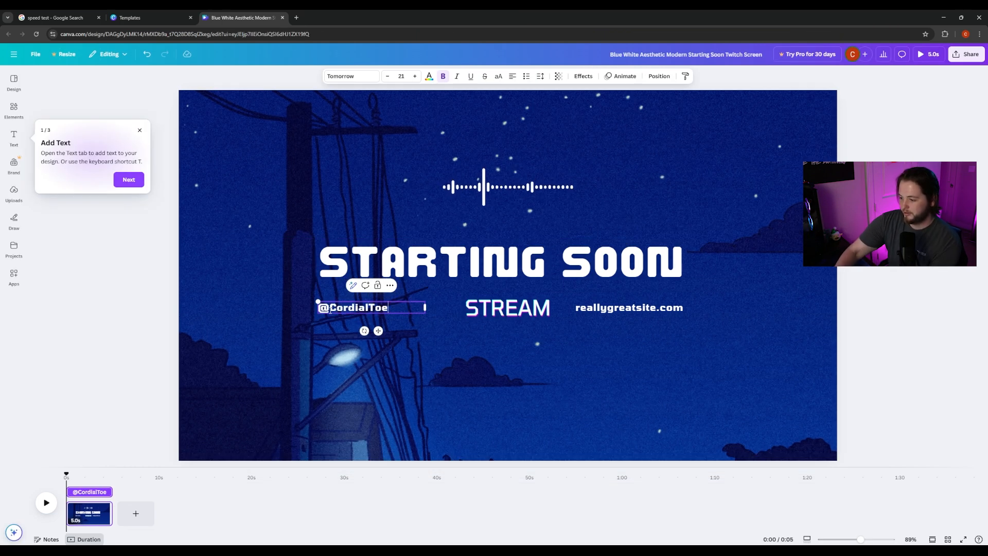
pyautogui.doubleClick(652, 308)
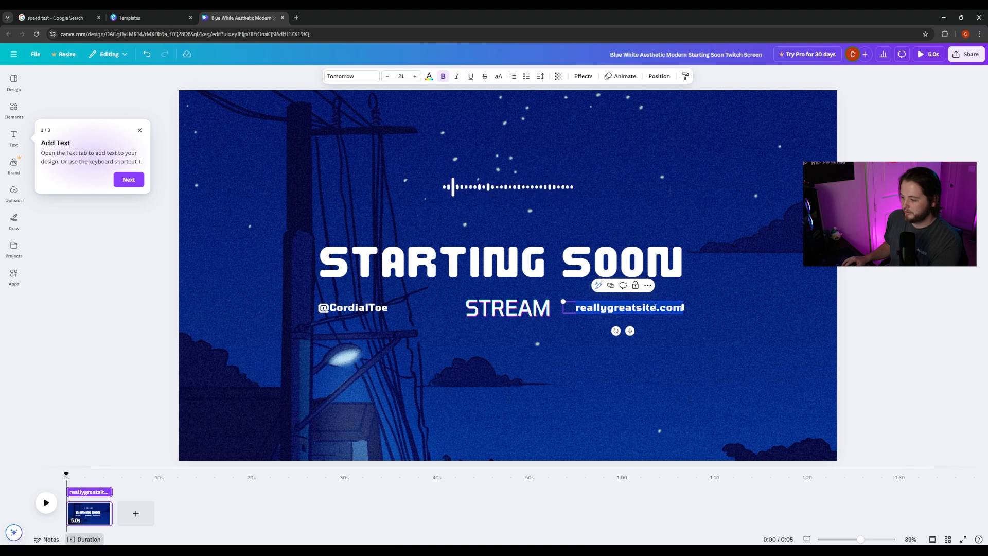
pyautogui.click(655, 307)
pyautogui.moveTo(578, 308); pyautogui.dragTo(576, 308)
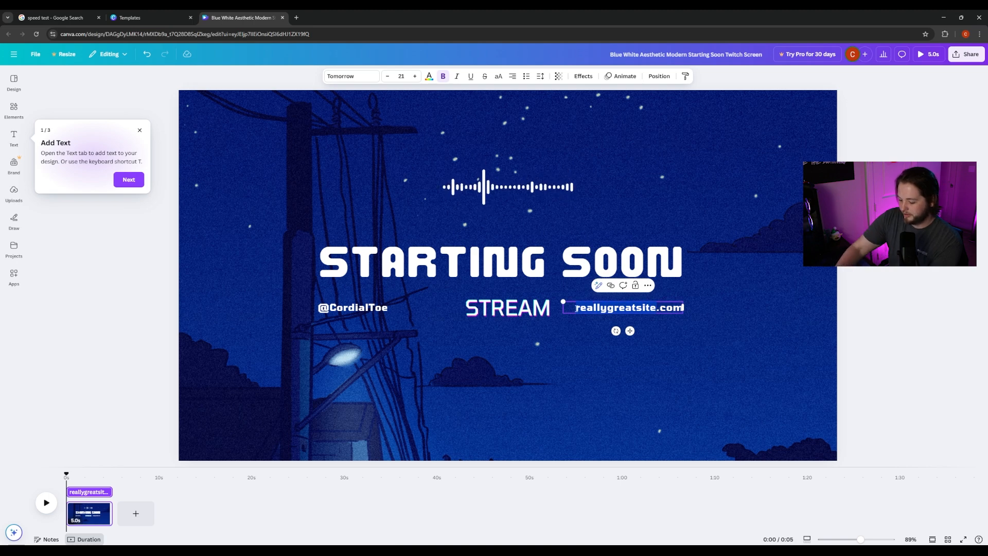
pyautogui.write('Cordialtoe')
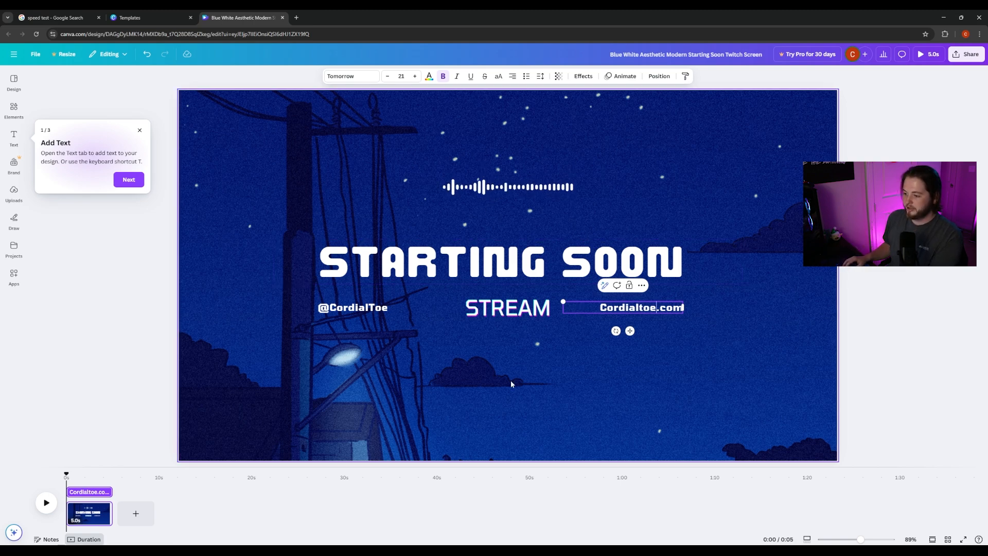
# Download the finished Starting Soon screen as an MP4 video.
pyautogui.click(919, 275)
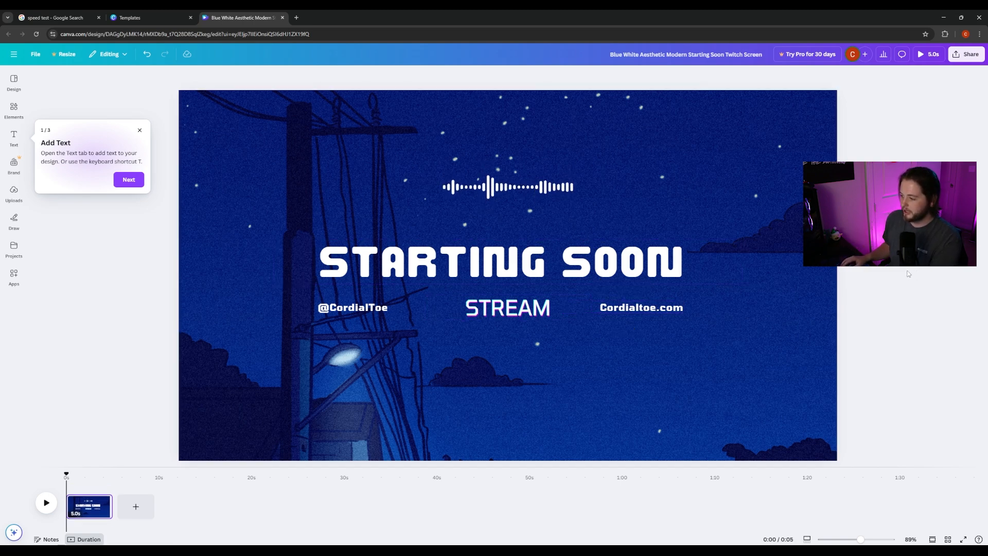
pyautogui.click(963, 54)
pyautogui.click(845, 206)
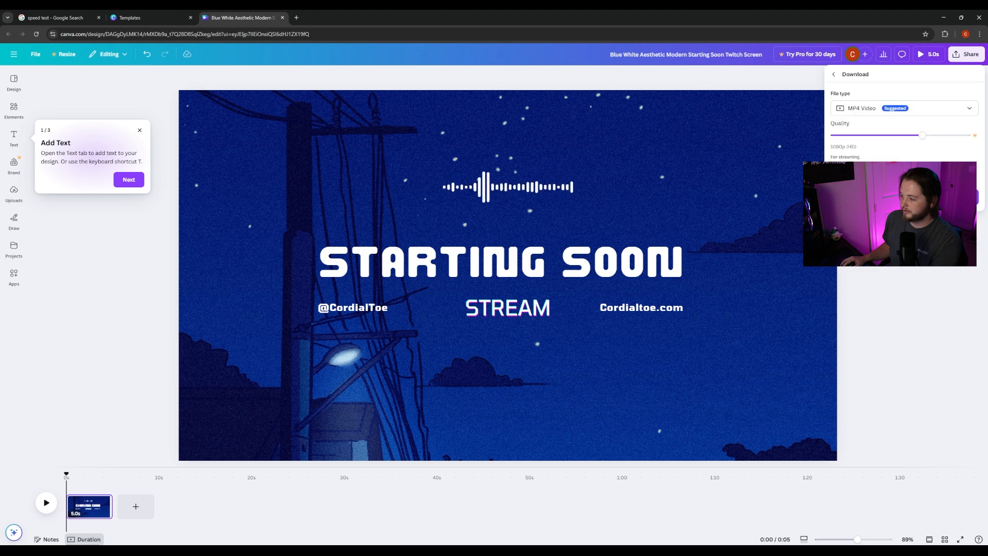
pyautogui.click(901, 197)
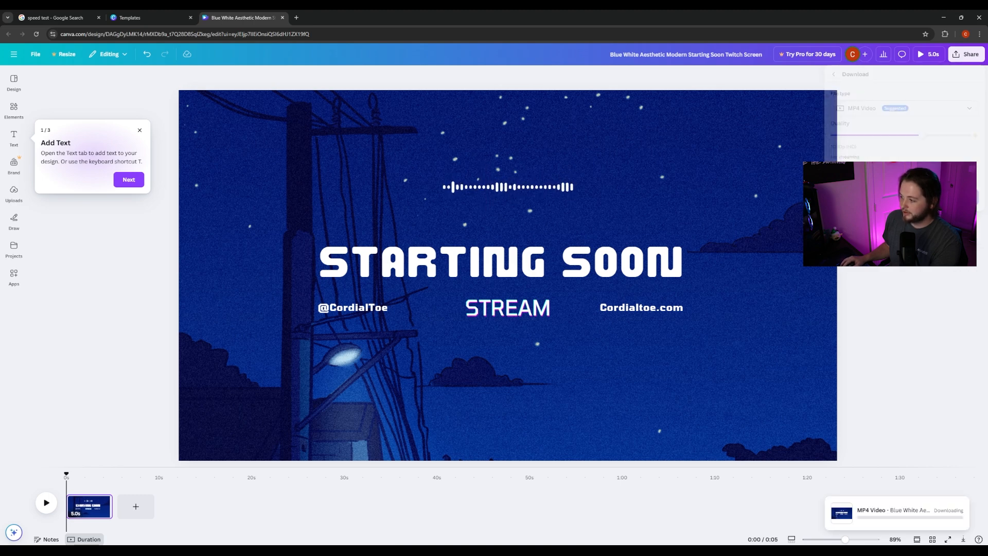
# Change the design's heading to BE Back Soon and download this version as an MP4 video.
pyautogui.doubleClick(568, 262)
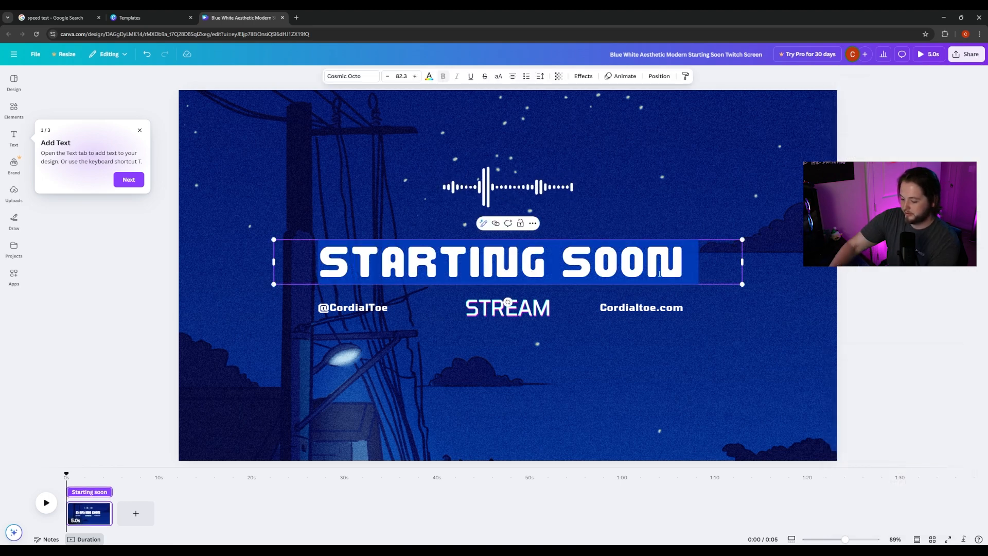
pyautogui.write('BE Back')
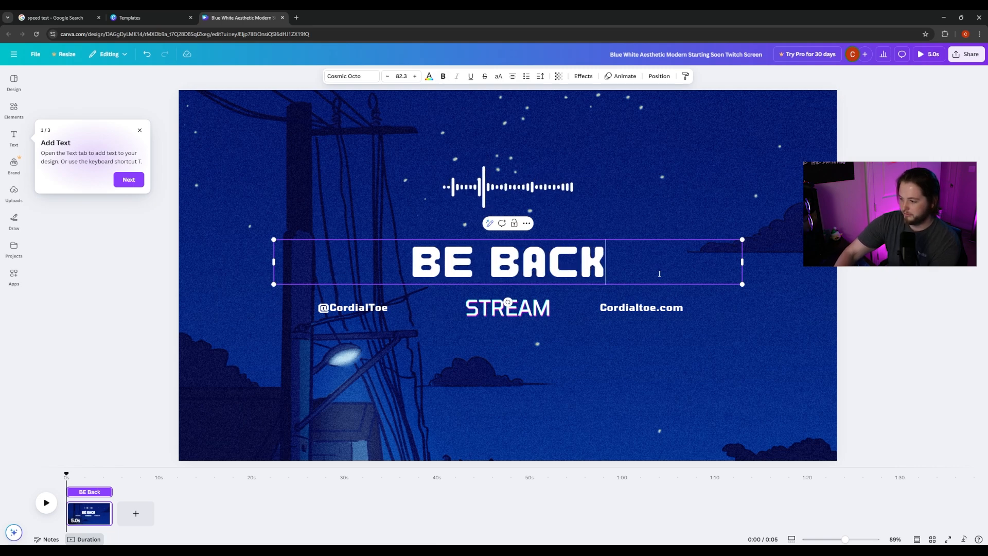
pyautogui.write(' Soon')
pyautogui.click(967, 54)
pyautogui.click(844, 206)
pyautogui.click(901, 197)
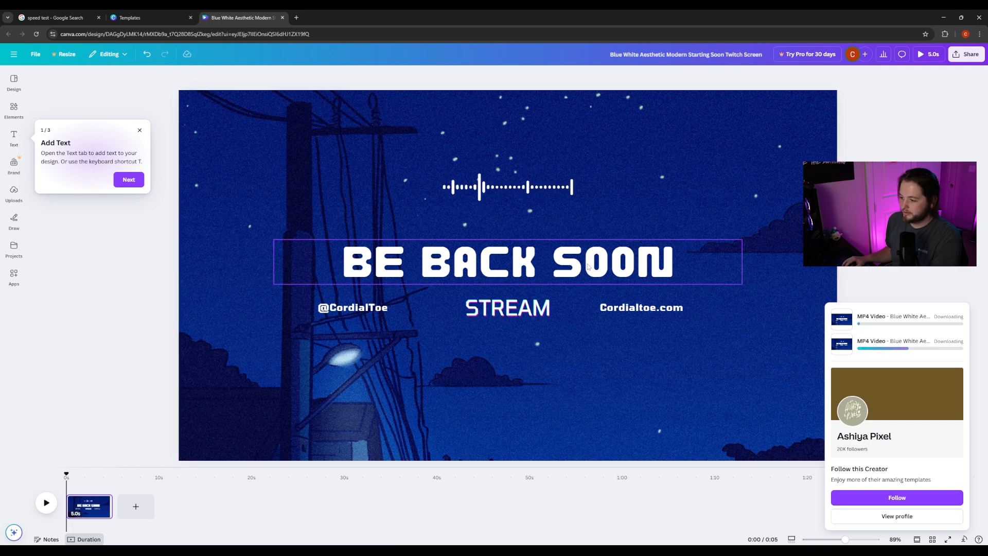
# Change the design's heading to Stream Ending and download this version as an MP4 video.
pyautogui.doubleClick(347, 281)
pyautogui.write('Stream E')
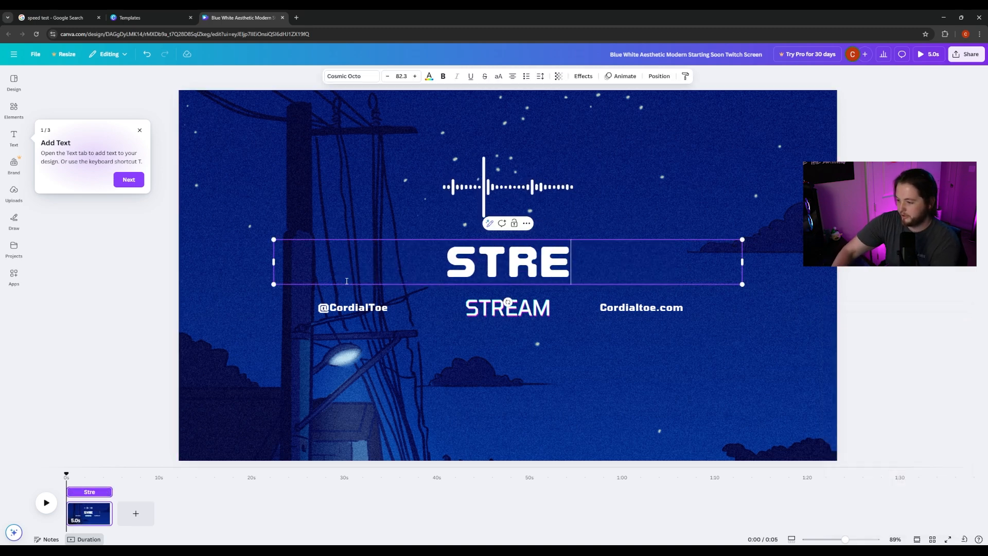
pyautogui.write('nding')
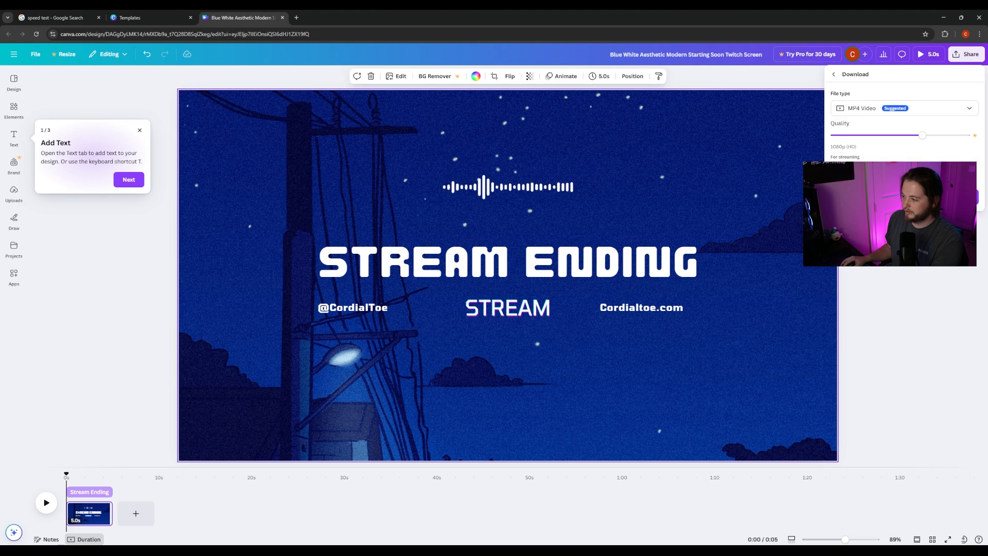
pyautogui.click(901, 197)
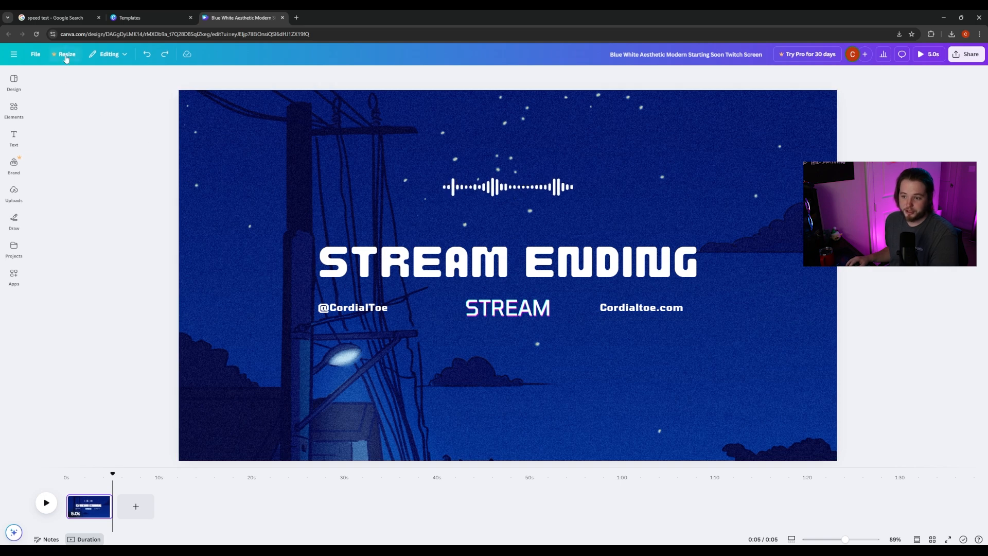
# Switch to Streamlabs Desktop and create an additional scene with the default name New Scene.
pyautogui.click(66, 57)
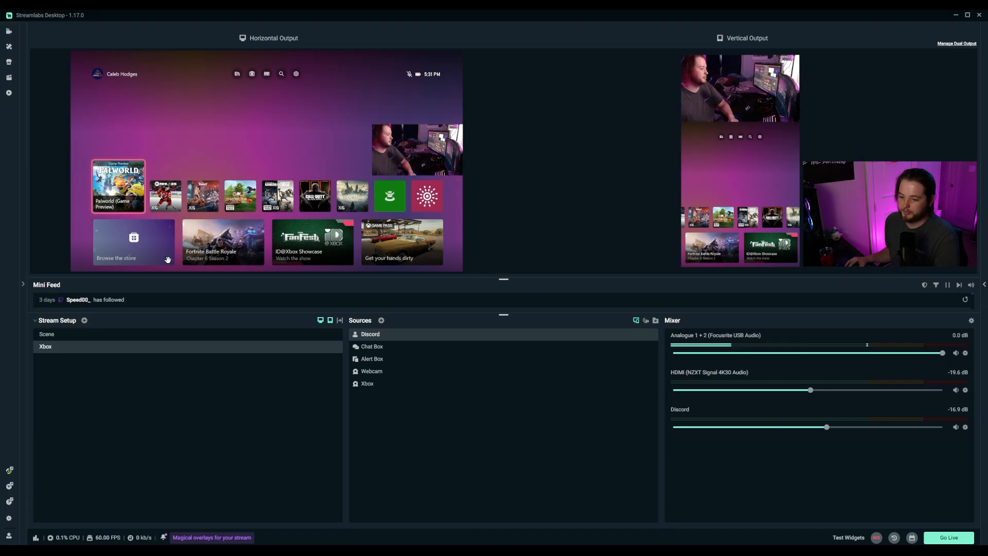
pyautogui.click(84, 320)
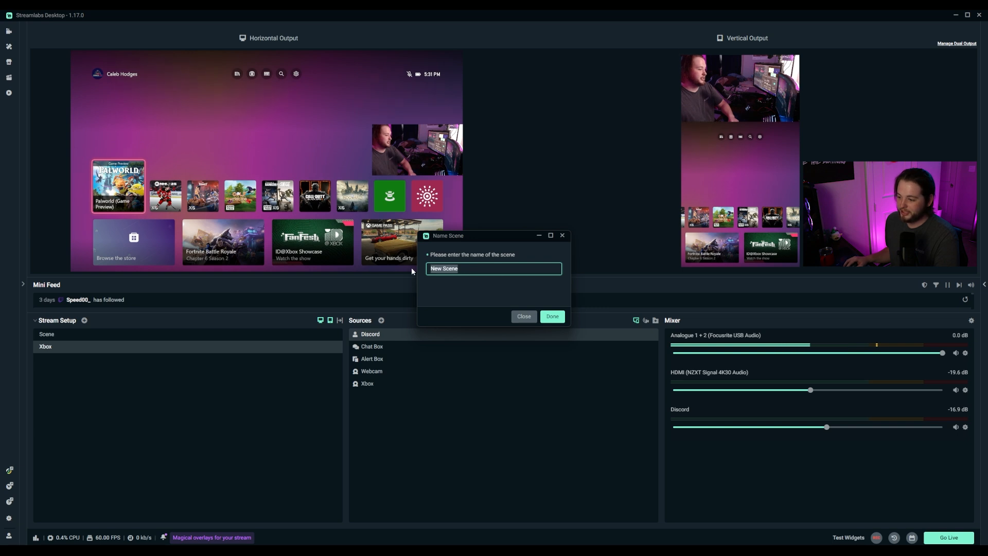
pyautogui.click(483, 292)
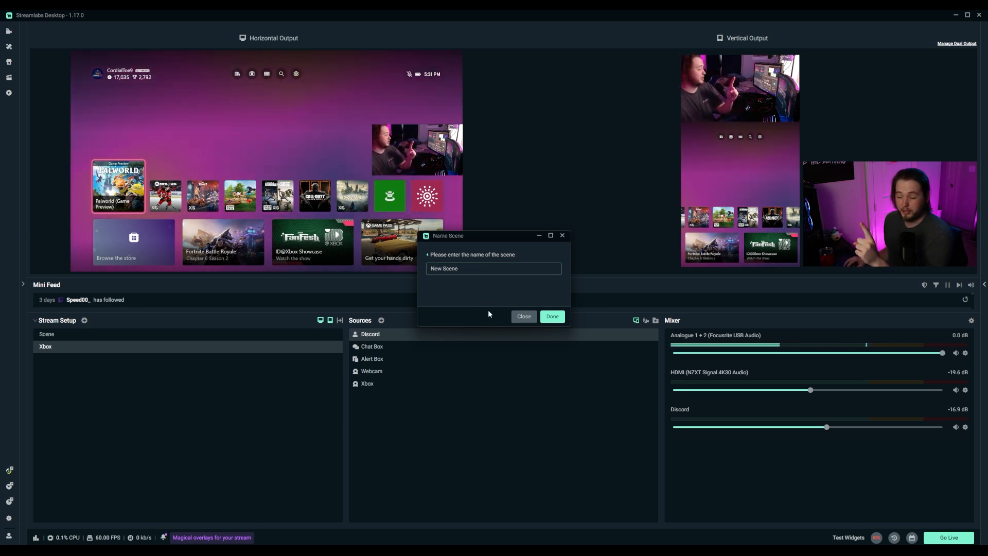
pyautogui.click(551, 316)
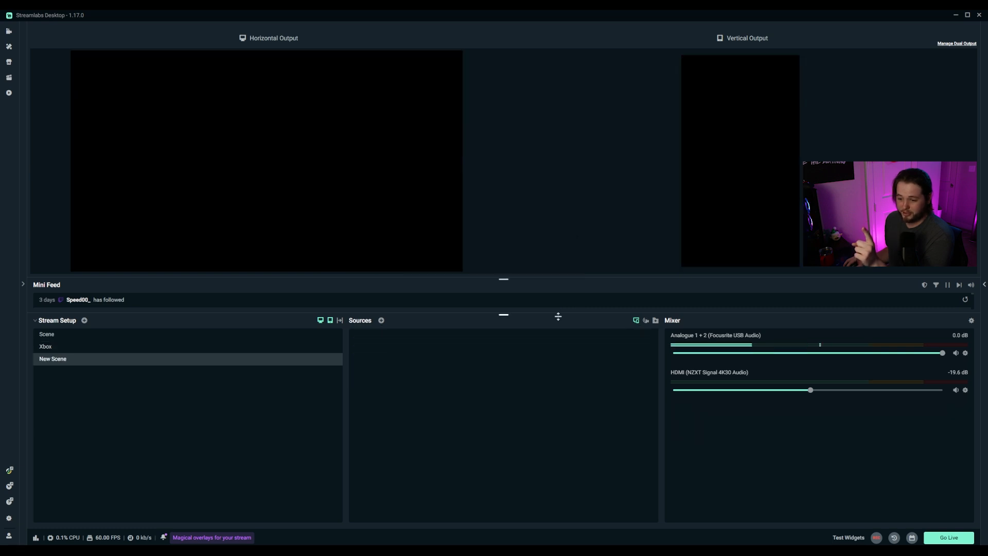
# Add a Media File source with its default name to New Scene.
pyautogui.click(382, 321)
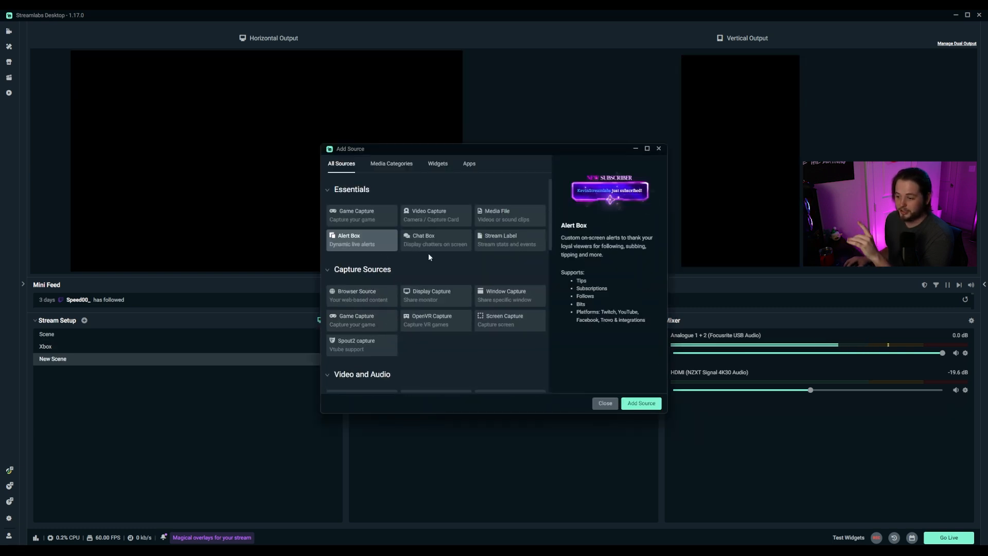
pyautogui.click(505, 219)
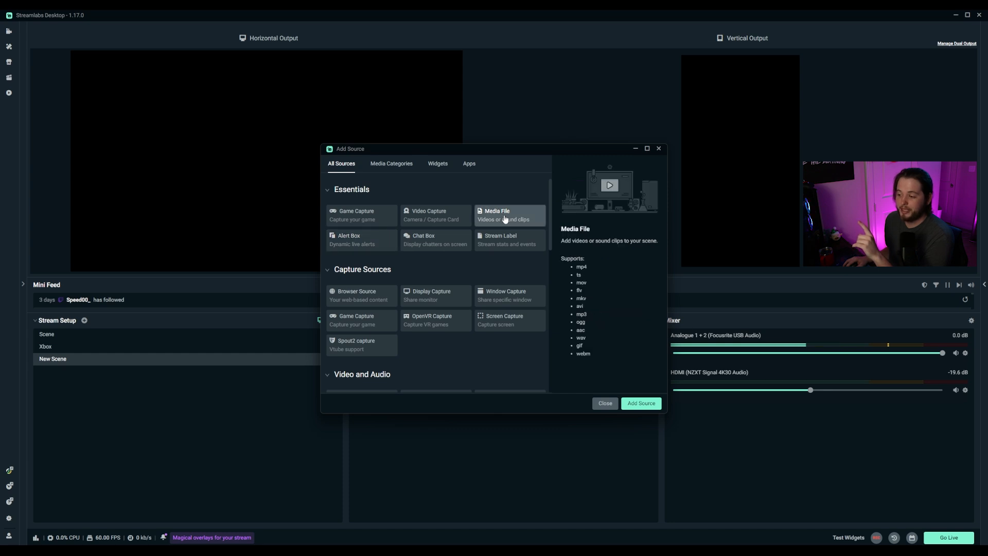
pyautogui.click(641, 404)
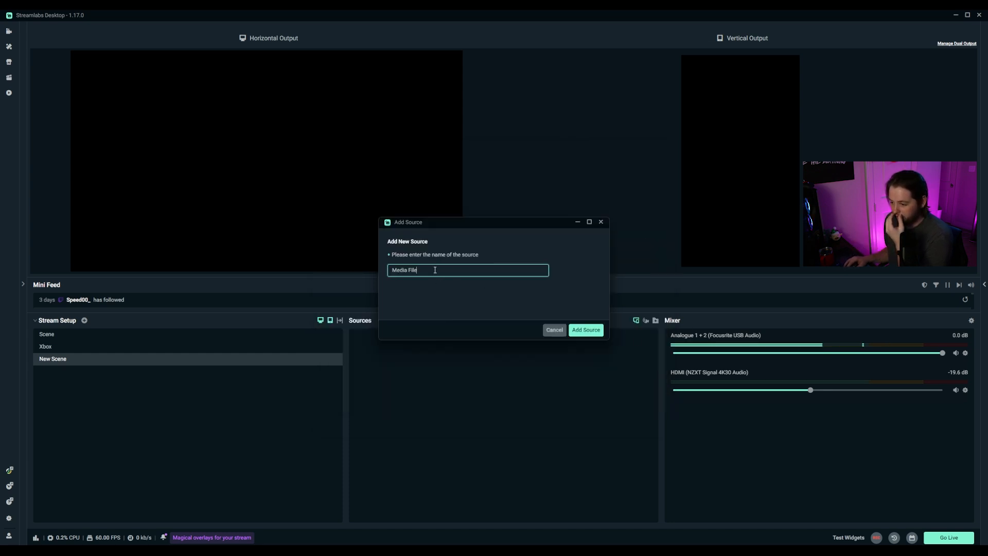
pyautogui.click(587, 330)
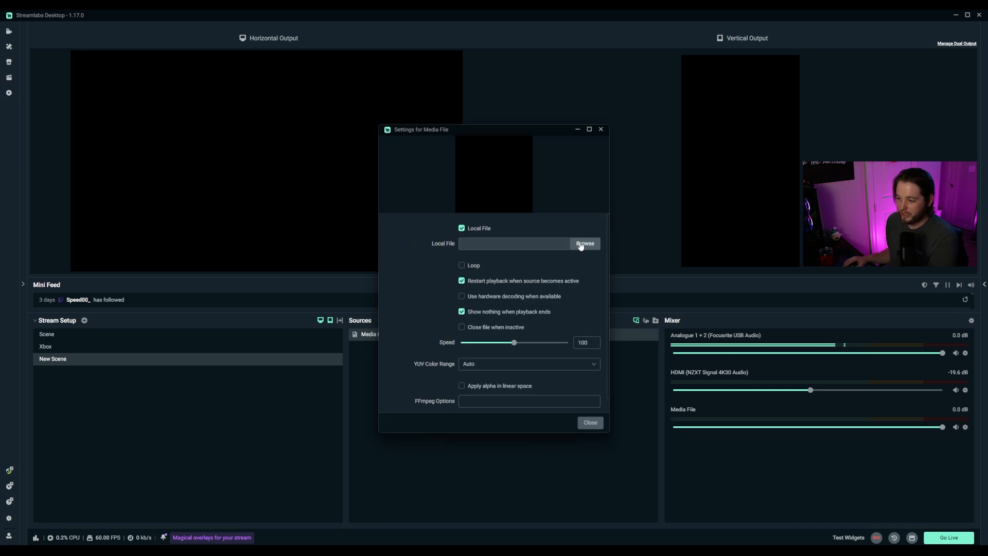
# Load the downloaded Stream Ending video into the media source and enable Loop and Close file when inactive.
pyautogui.click(581, 245)
pyautogui.moveTo(662, 246); pyautogui.dragTo(642, 303)
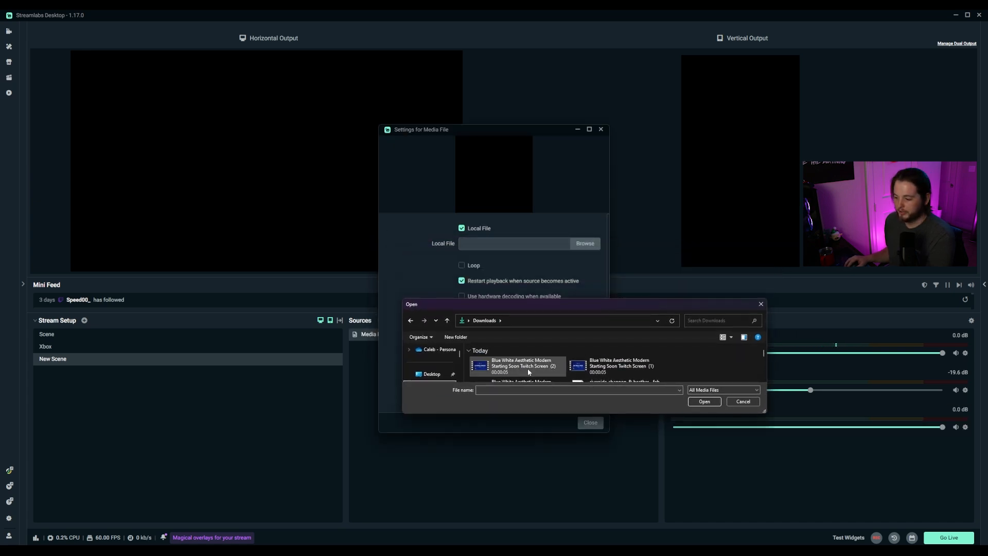
pyautogui.click(580, 370)
pyautogui.click(704, 402)
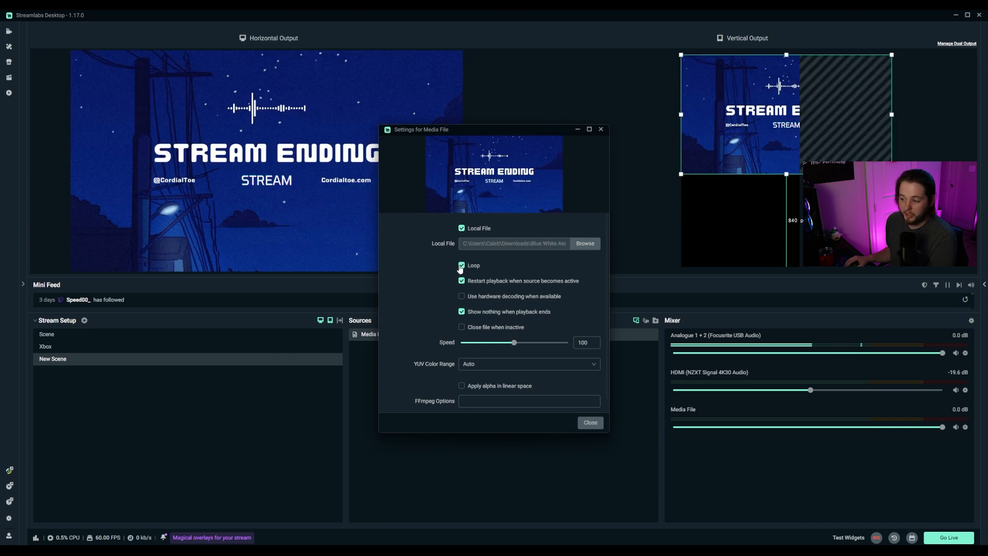
pyautogui.click(461, 328)
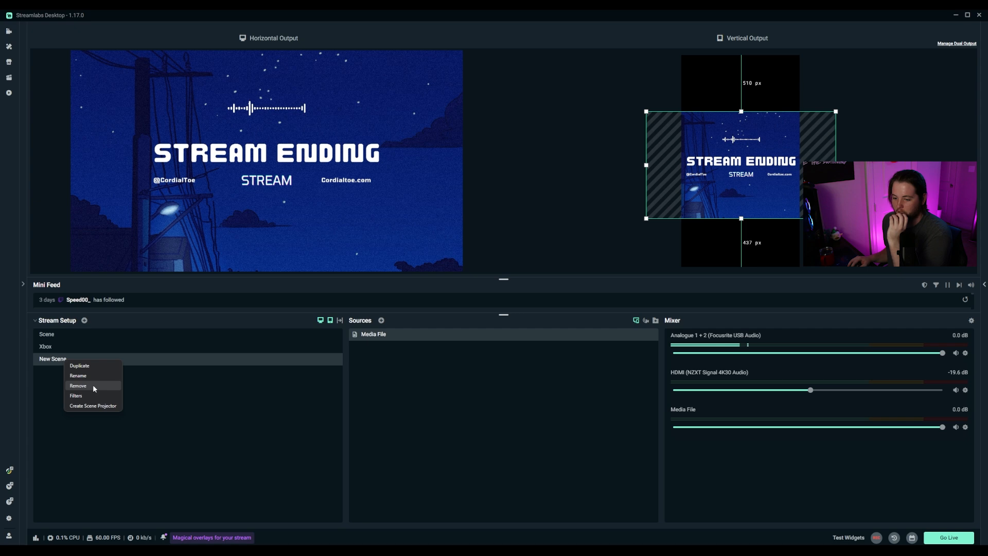
# Rename the new scene to Ending and give its Media File source a new name.
pyautogui.click(96, 376)
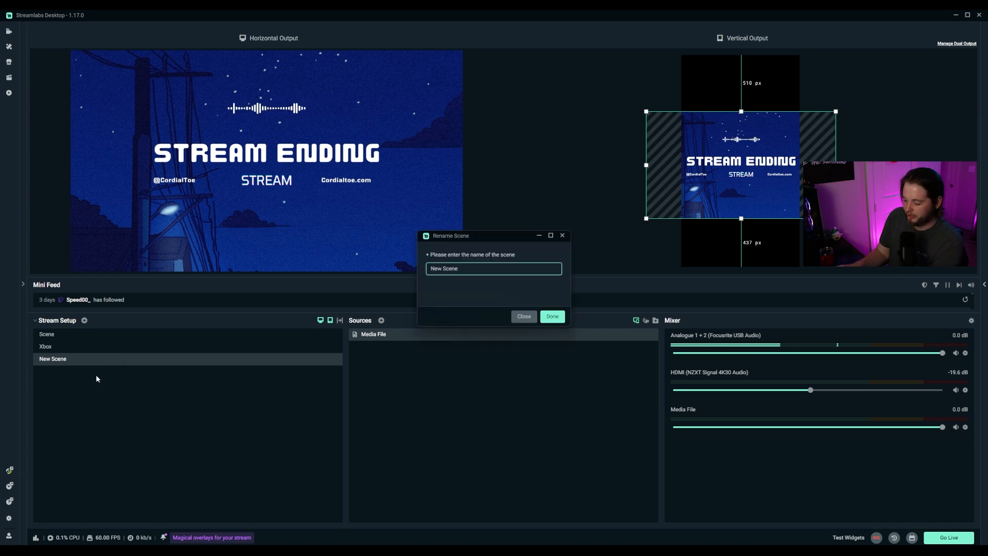
pyautogui.click(553, 316)
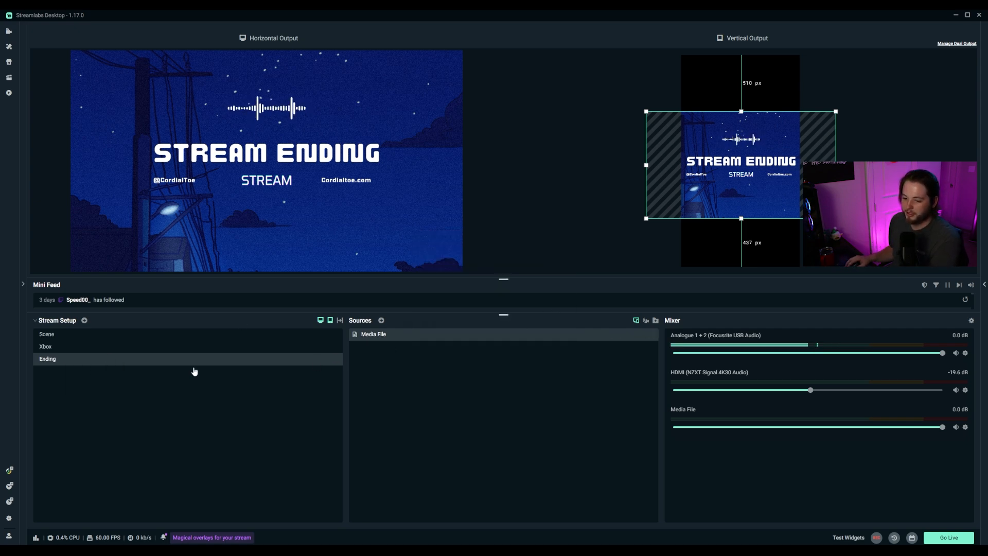
pyautogui.rightClick(376, 335)
pyautogui.click(430, 263)
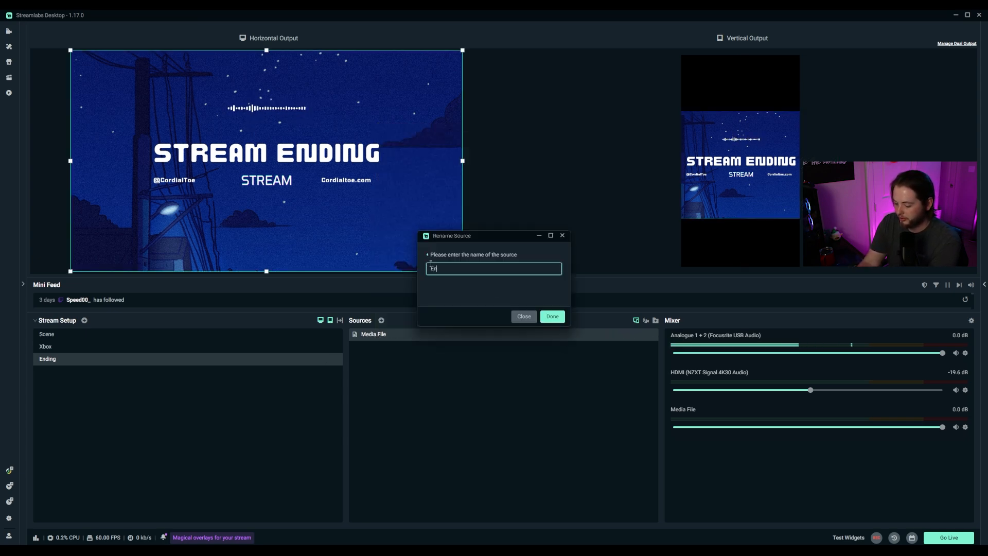
pyautogui.click(563, 317)
pyautogui.click(551, 317)
# Add the Be Back Soon video as a looping media source and reposition it in the vertical output.
pyautogui.click(381, 321)
pyautogui.click(585, 243)
pyautogui.doubleClick(583, 361)
pyautogui.click(462, 265)
pyautogui.click(591, 422)
pyautogui.moveTo(803, 134); pyautogui.dragTo(761, 181)
# Name the break scene Be back soon and its media source BRB.
pyautogui.write('Be back soon')
pyautogui.click(551, 317)
pyautogui.write('BRB')
# Create a scene named Starting soon and add the downloaded Starting Soon video as its Media File source.
pyautogui.click(84, 321)
pyautogui.write('Starting soon')
pyautogui.click(382, 320)
pyautogui.click(585, 243)
pyautogui.click(695, 404)
pyautogui.click(591, 422)
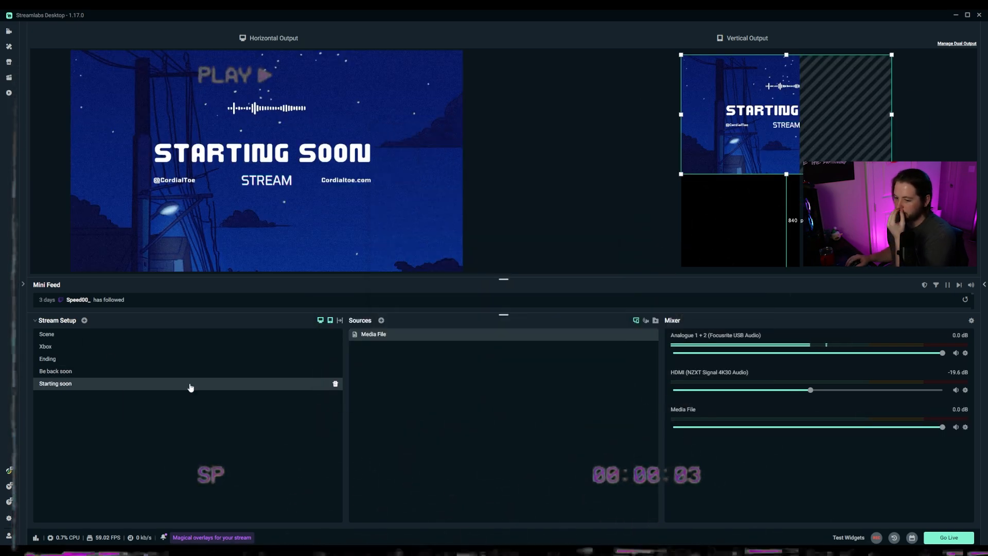
# Reposition the Starting soon scene's video toward the middle of the vertical output.
pyautogui.click(100, 371)
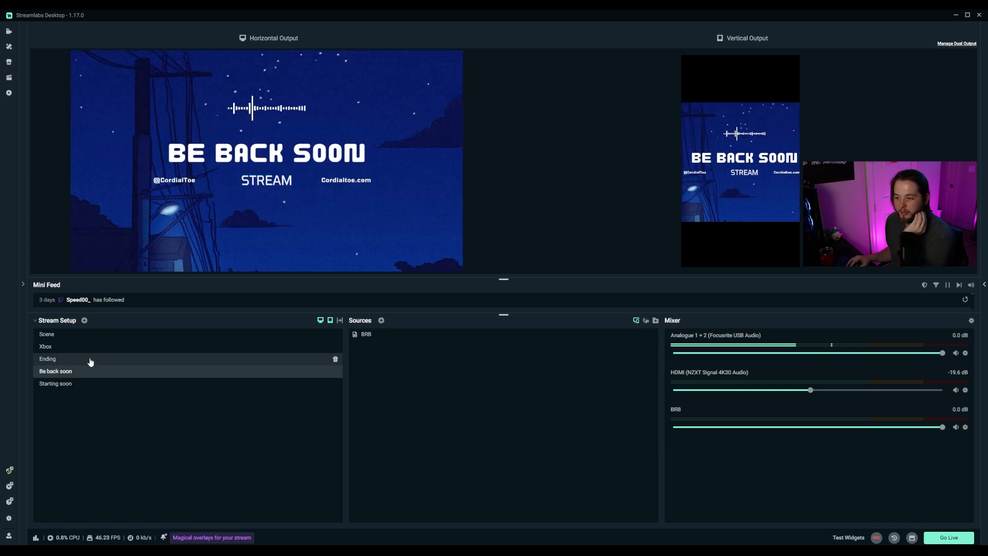
pyautogui.click(90, 361)
pyautogui.click(100, 384)
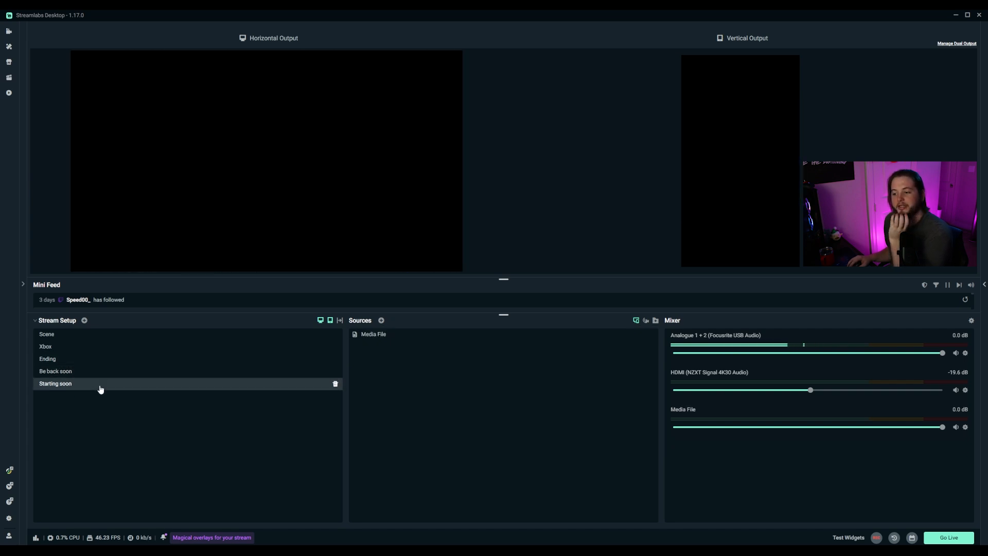
pyautogui.moveTo(778, 66); pyautogui.dragTo(733, 120)
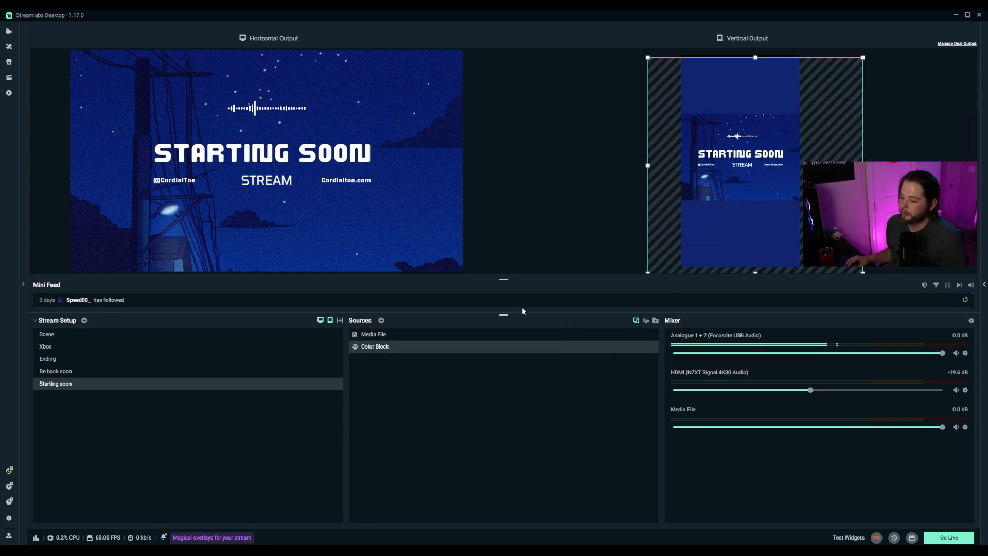
# Shrink the BRB video in the Be back soon scene and center it in the vertical output.
pyautogui.click(68, 373)
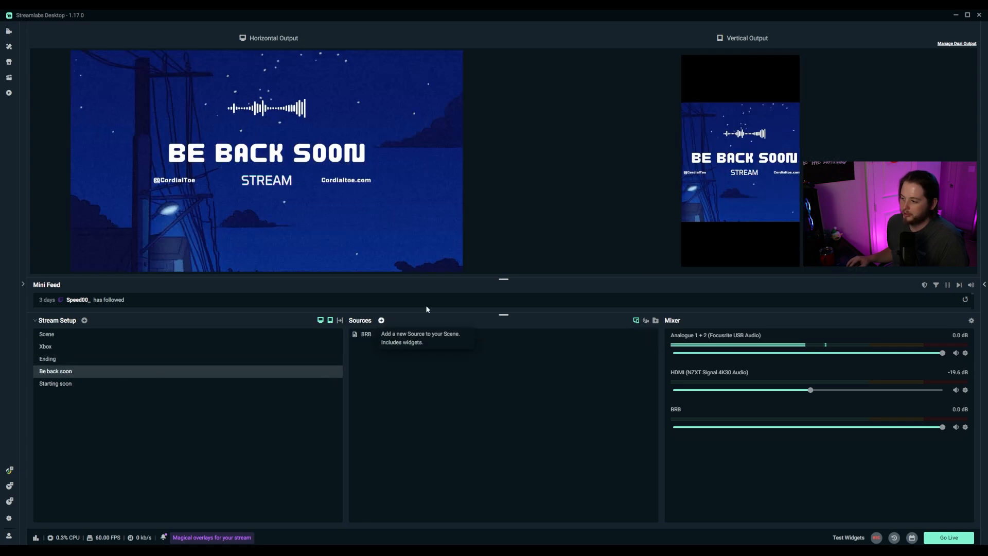
pyautogui.click(366, 334)
pyautogui.moveTo(849, 104); pyautogui.dragTo(823, 119)
pyautogui.moveTo(770, 159); pyautogui.dragTo(784, 151)
# Add the existing Color Block to the Be back soon scene and enlarge it to fill the vertical output behind the BRB video.
pyautogui.click(380, 320)
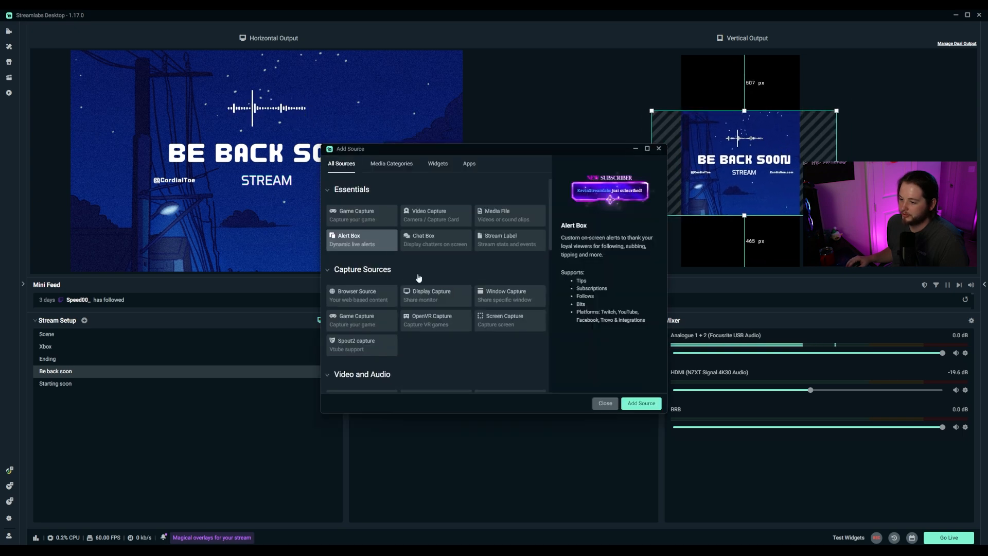
pyautogui.scroll(-5, 399, 246)
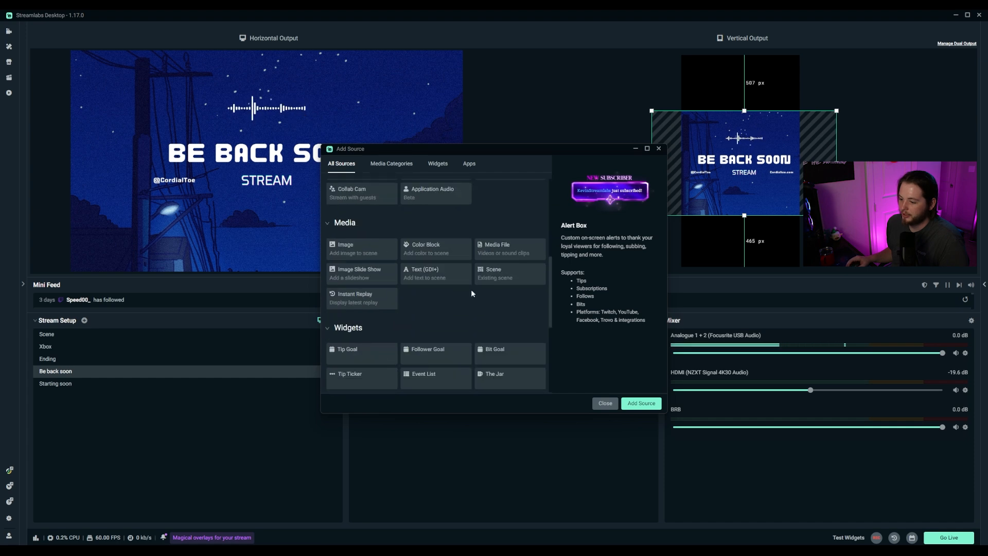
pyautogui.click(437, 254)
pyautogui.click(641, 403)
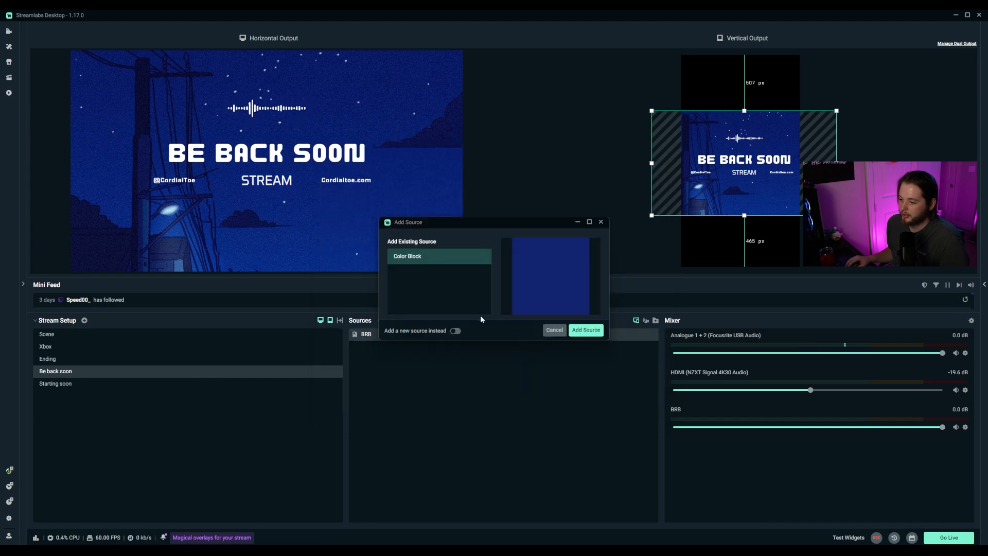
pyautogui.click(586, 330)
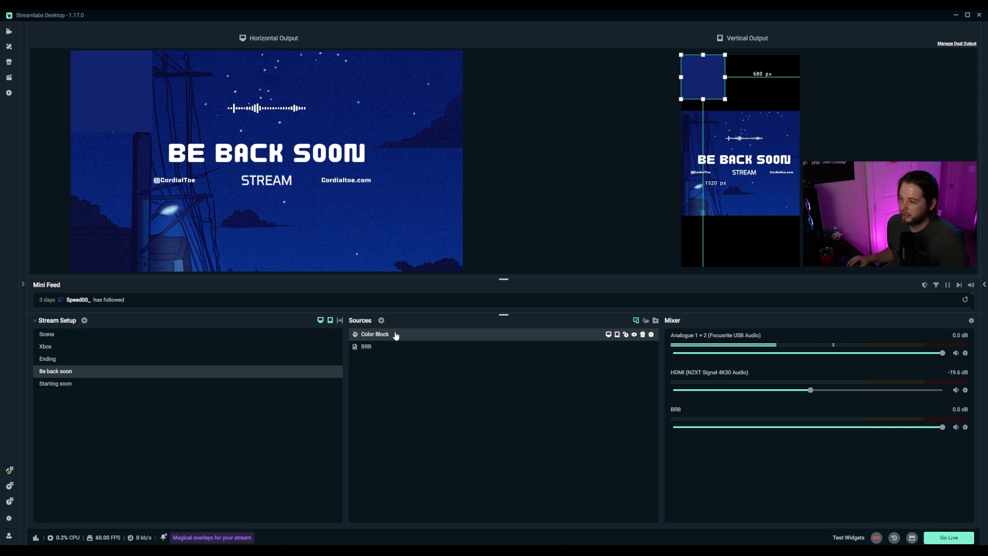
pyautogui.moveTo(725, 98); pyautogui.dragTo(900, 269)
pyautogui.moveTo(819, 245); pyautogui.dragTo(781, 244)
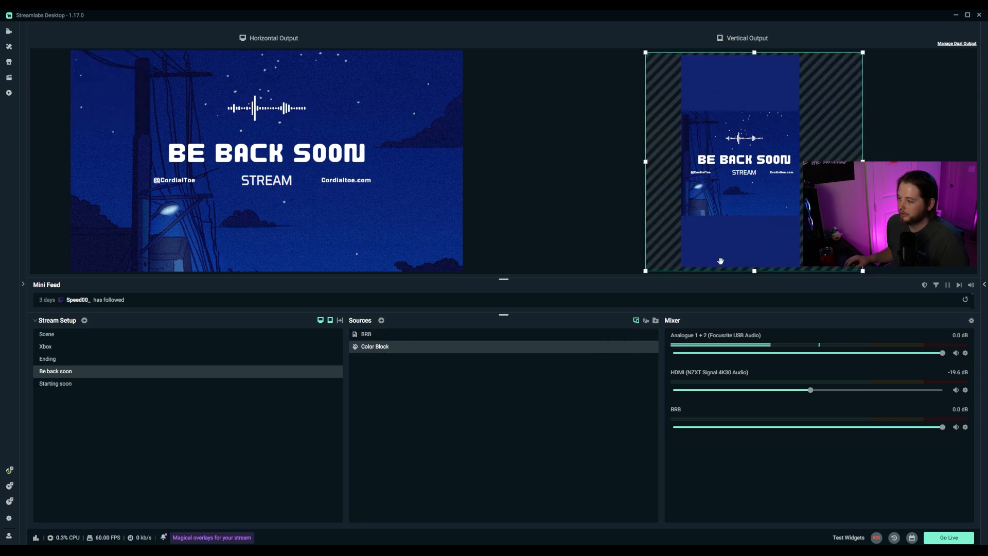
pyautogui.click(126, 359)
pyautogui.click(381, 321)
pyautogui.press('Escape')
# Switch through the Be back soon and Starting soon scenes to check their previews.
pyautogui.click(56, 371)
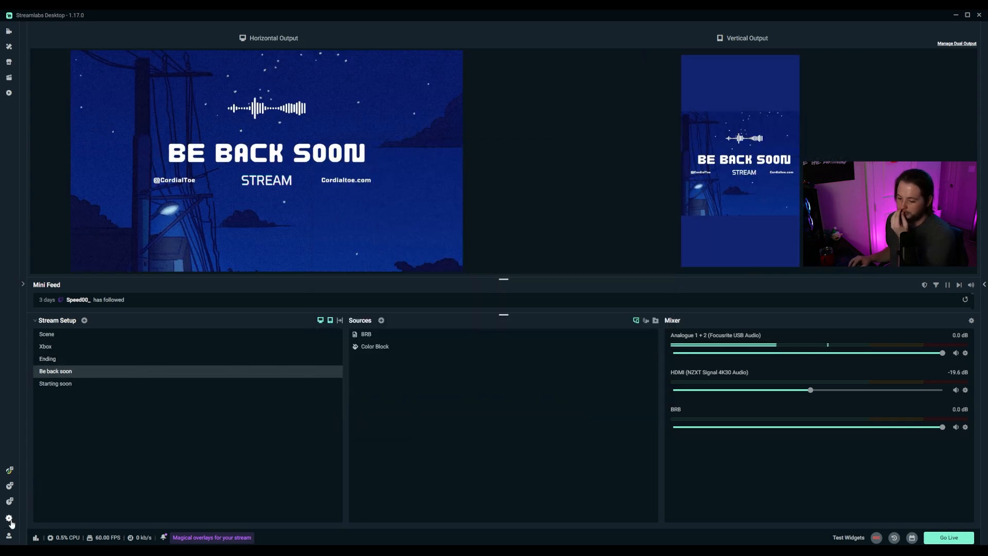
pyautogui.click(82, 385)
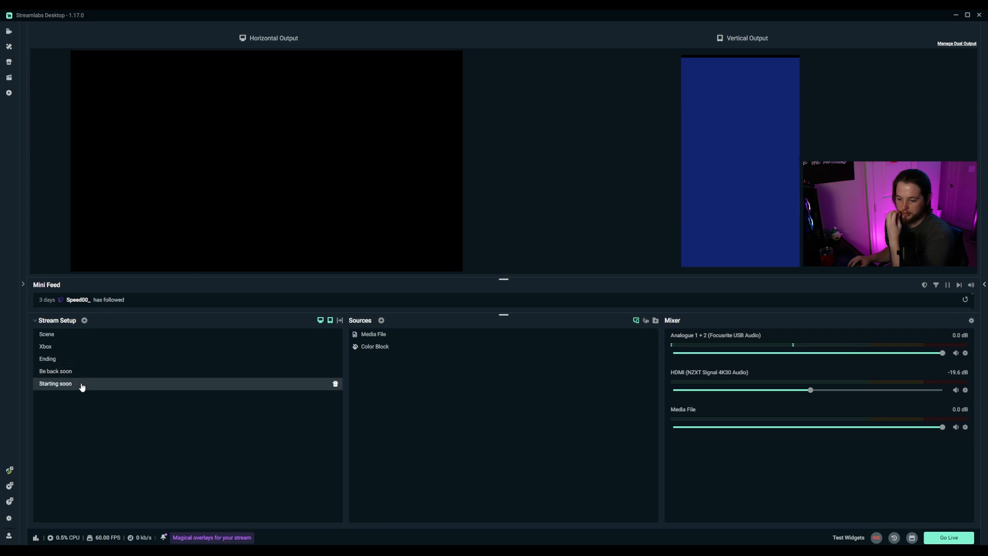
# Switch to the Xbox scene and open the hotkey settings at the Scenes section.
pyautogui.click(88, 347)
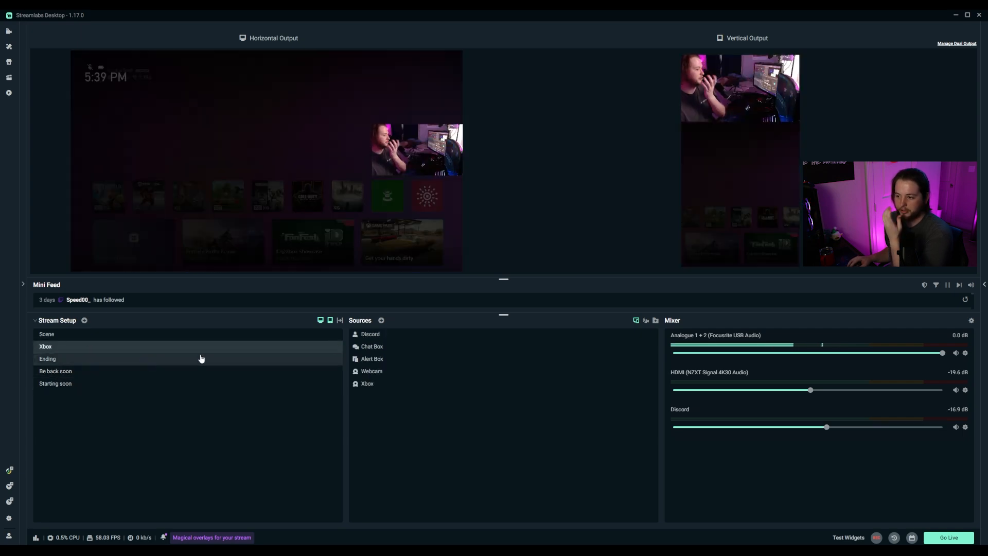
pyautogui.click(9, 517)
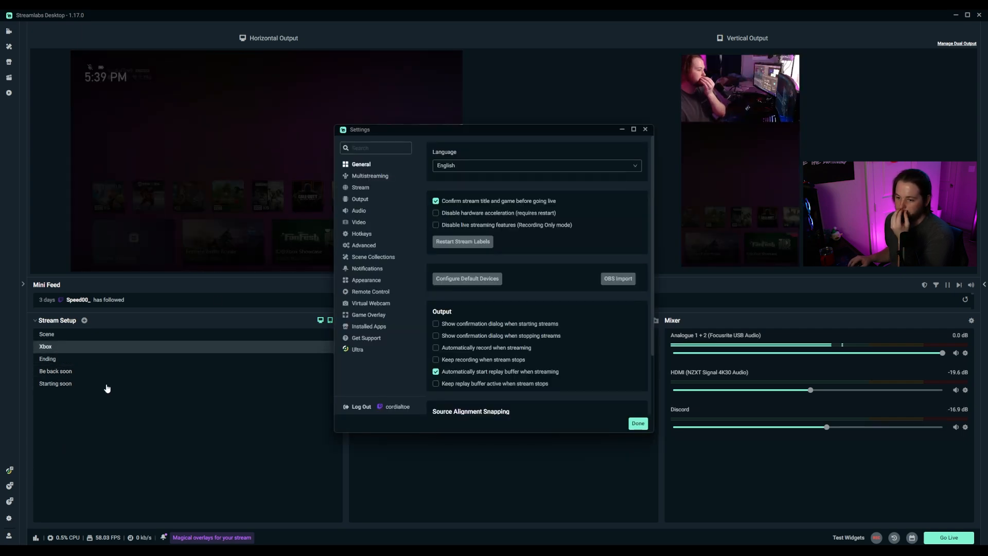
pyautogui.click(375, 234)
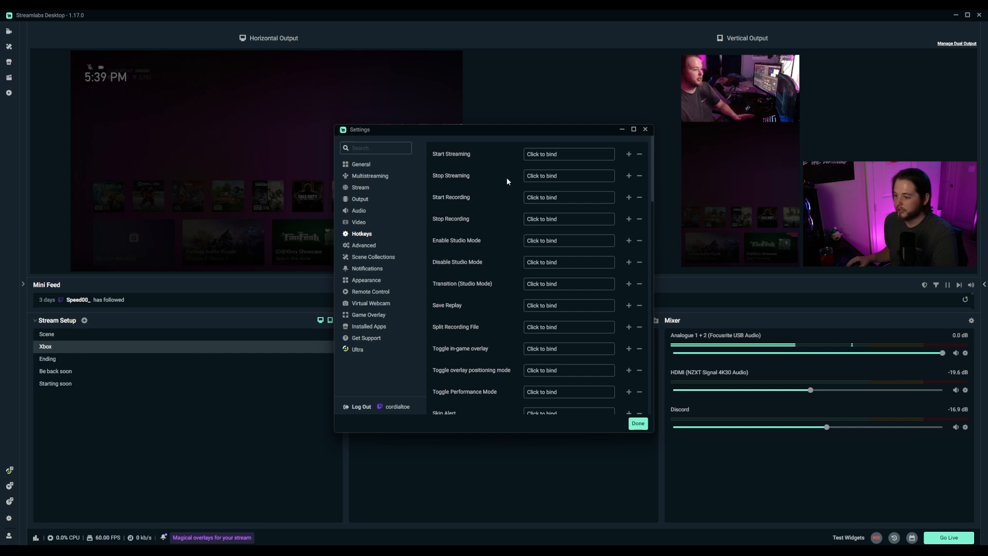
pyautogui.scroll(-5, 495, 208)
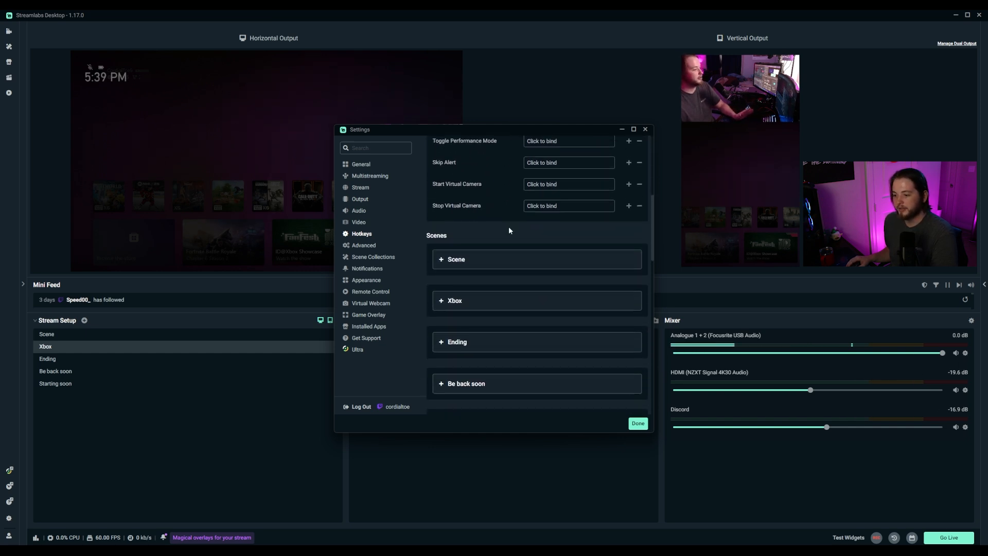
pyautogui.scroll(-2, 510, 229)
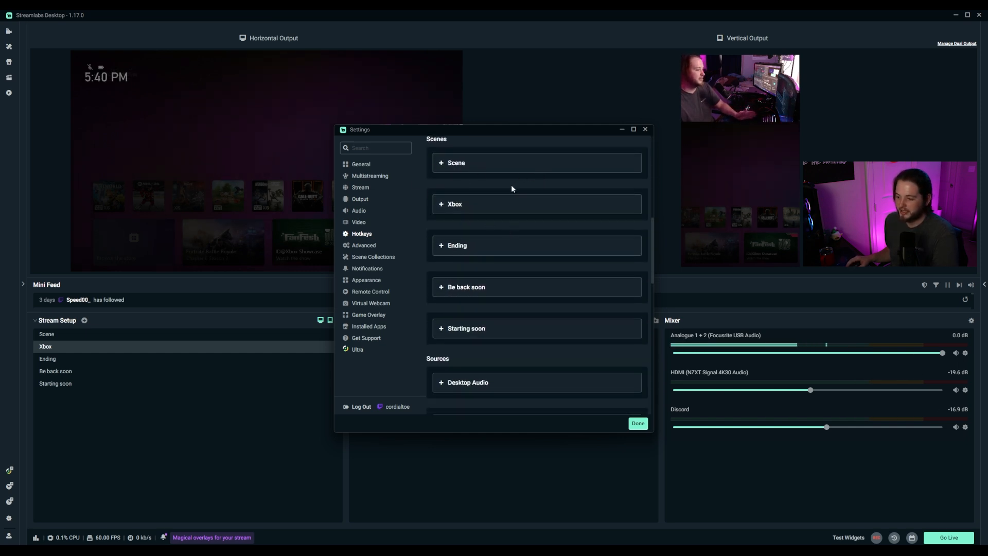
pyautogui.scroll(-1, 512, 190)
pyautogui.scroll(1, 533, 266)
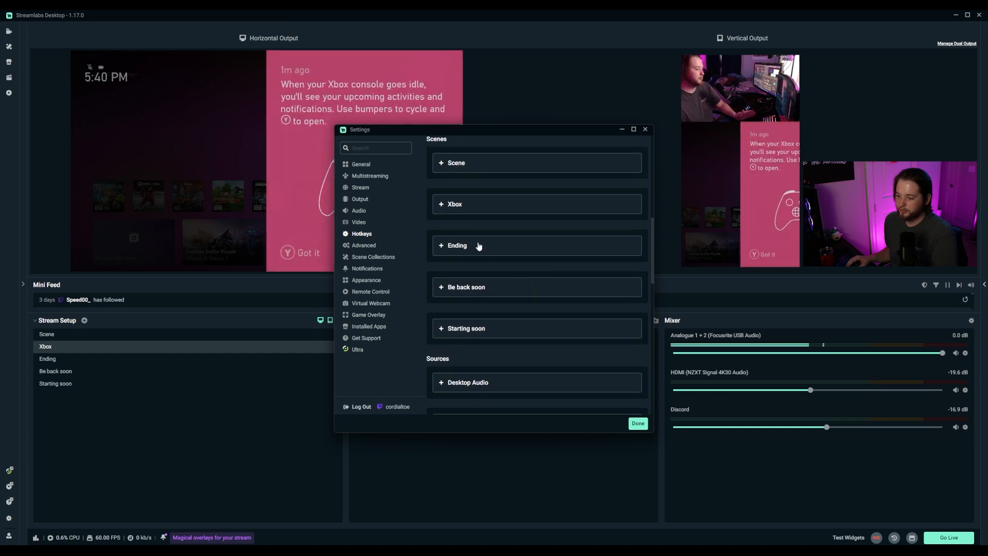
# Bind the Xbox scene's Switch to scene hotkey to NumpadSubtract.
pyautogui.click(466, 211)
pyautogui.scroll(-8, 523, 218)
pyautogui.scroll(3, 523, 217)
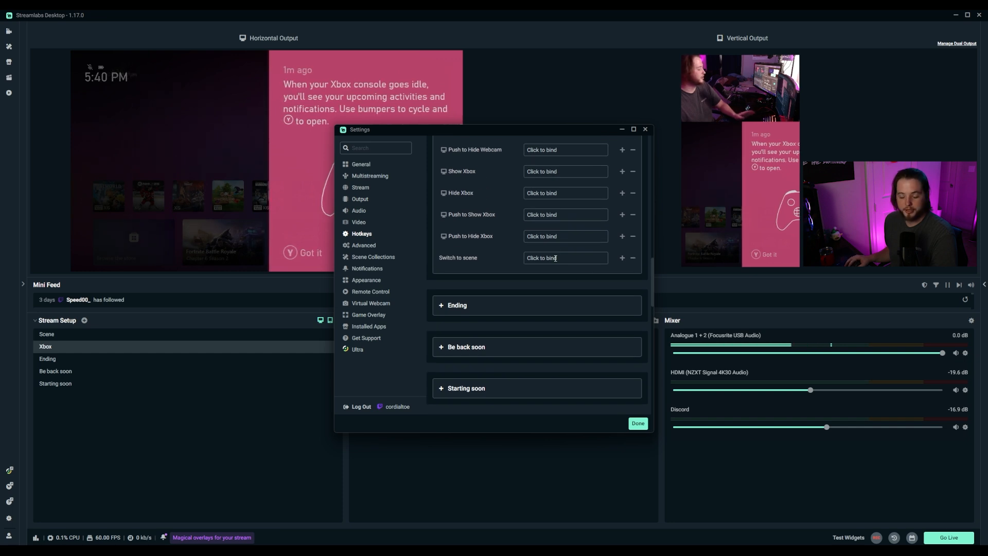
pyautogui.scroll(1, 556, 258)
pyautogui.click(569, 286)
pyautogui.press('KP_Subtract')
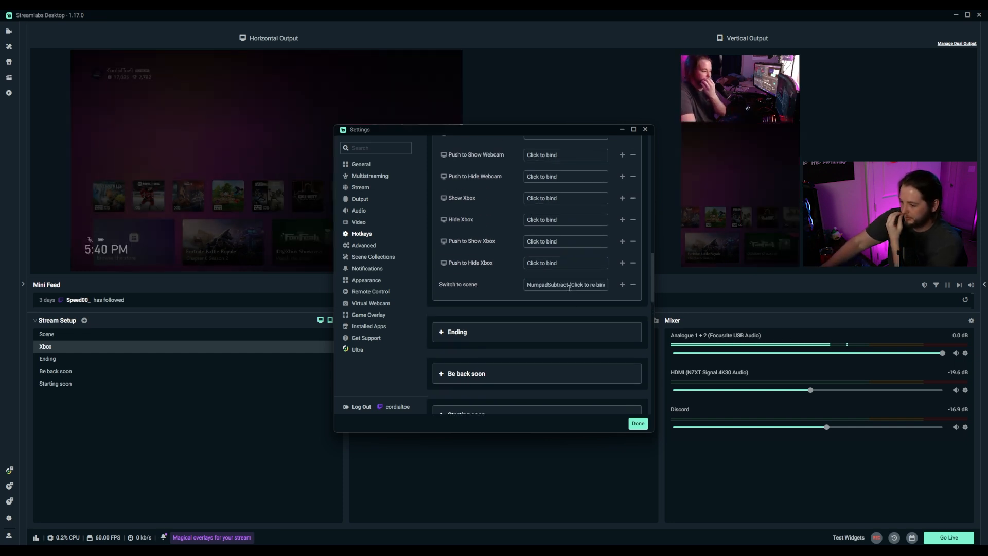
# Bind the Be back soon scene's Switch to scene hotkey to NumpadMultiply.
pyautogui.scroll(-3, 502, 316)
pyautogui.click(490, 303)
pyautogui.click(585, 261)
pyautogui.scroll(-5, 556, 316)
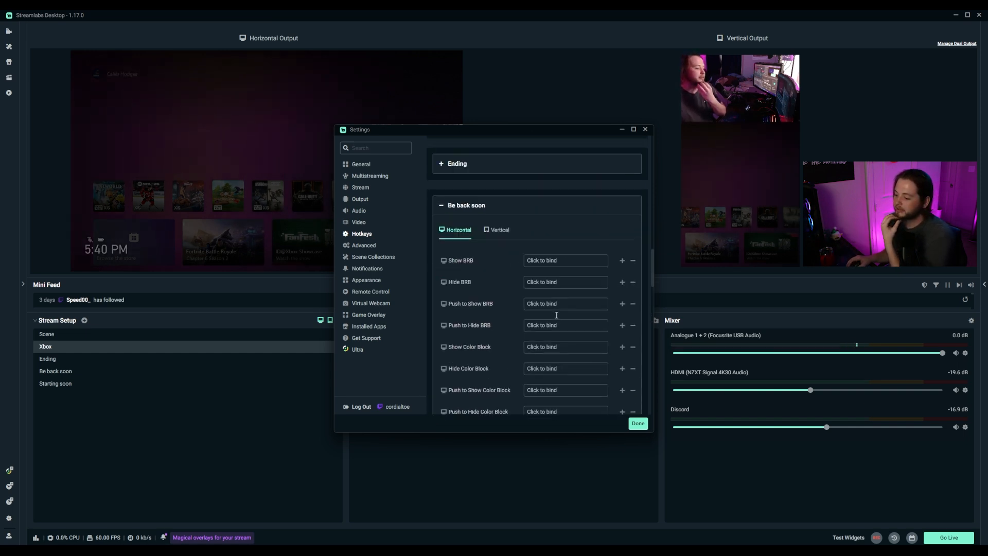
pyautogui.click(584, 297)
pyautogui.press('KP_Multiply')
# Bind the Ending scene's Switch to scene hotkey to End and close the settings.
pyautogui.scroll(3, 493, 311)
pyautogui.scroll(-4, 492, 307)
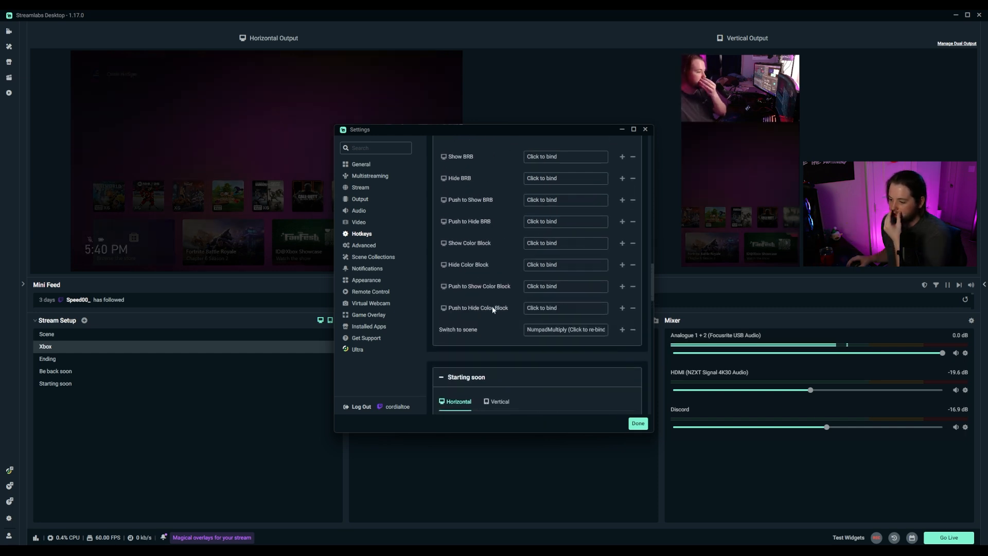
pyautogui.scroll(7, 492, 307)
pyautogui.click(458, 219)
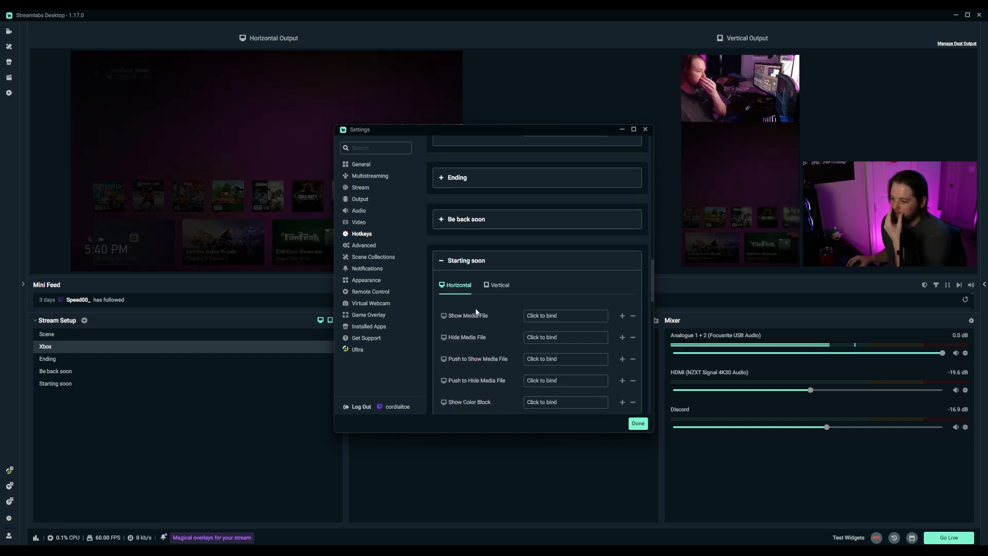
pyautogui.click(455, 261)
pyautogui.click(464, 180)
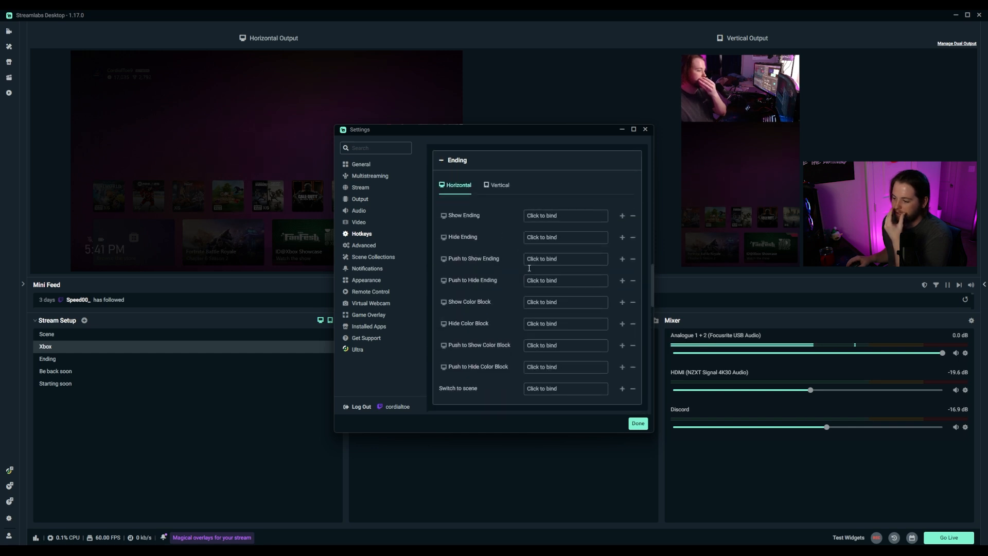
pyautogui.scroll(-4, 576, 251)
pyautogui.click(564, 214)
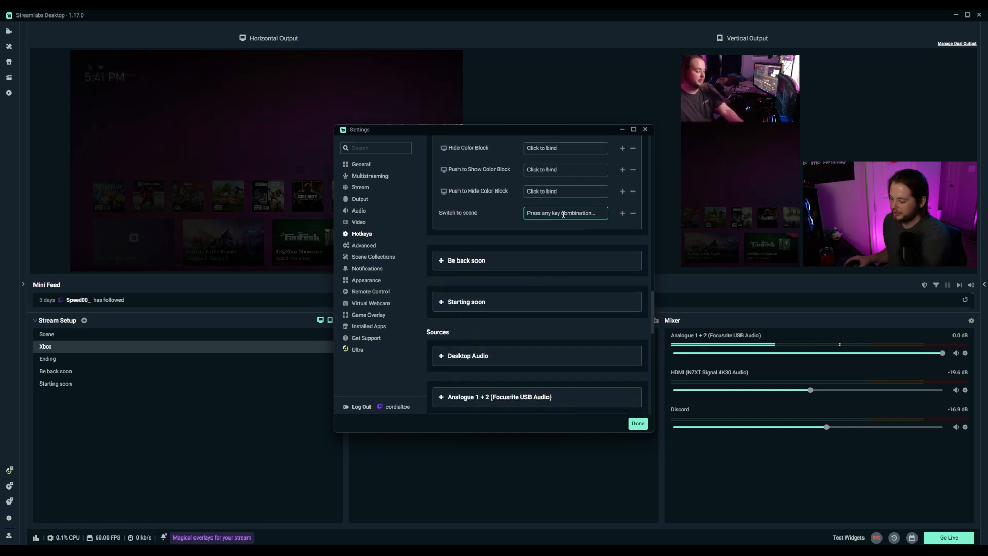
pyautogui.press('End')
pyautogui.scroll(3, 520, 242)
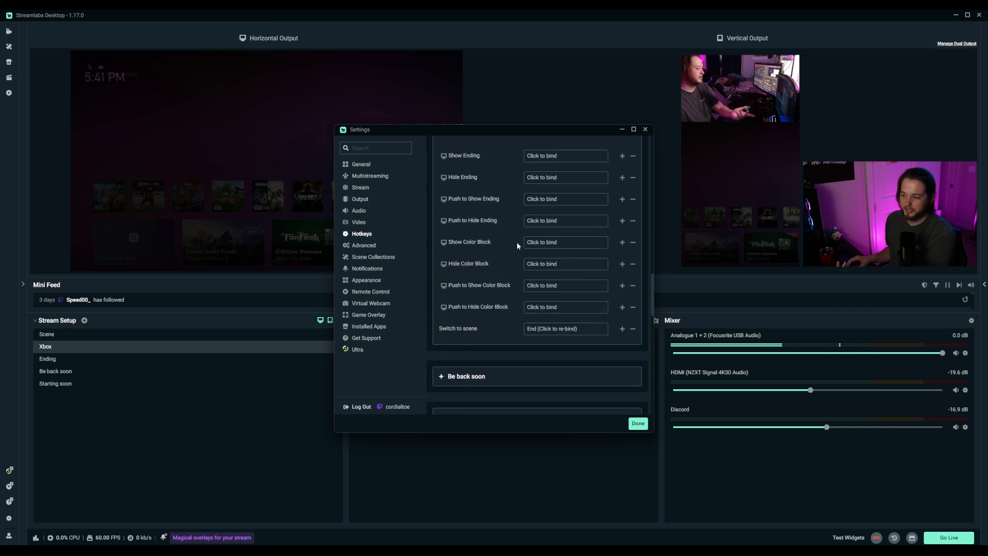
pyautogui.click(638, 423)
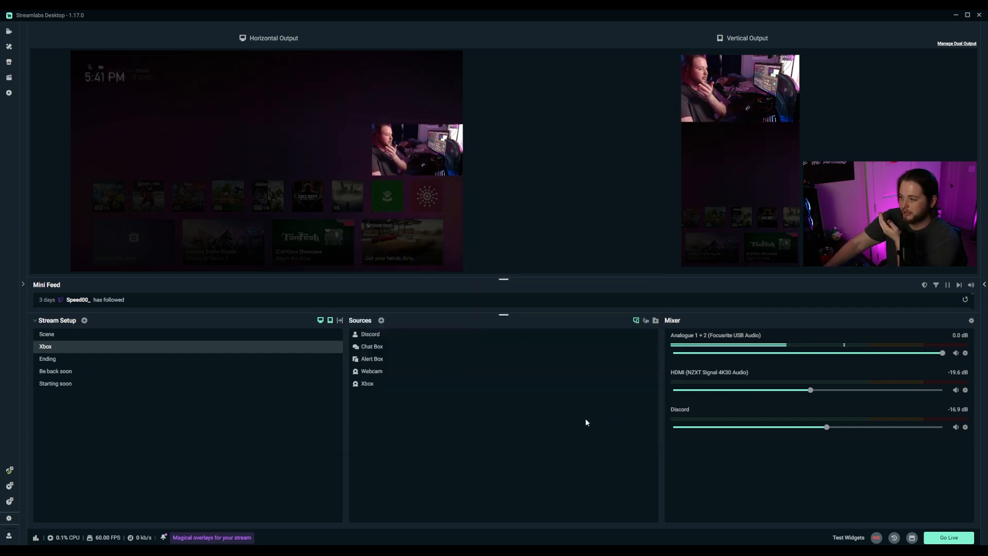
# Test the scene hotkeys by switching between the Be back soon, Ending and Xbox scenes.
pyautogui.press('End')
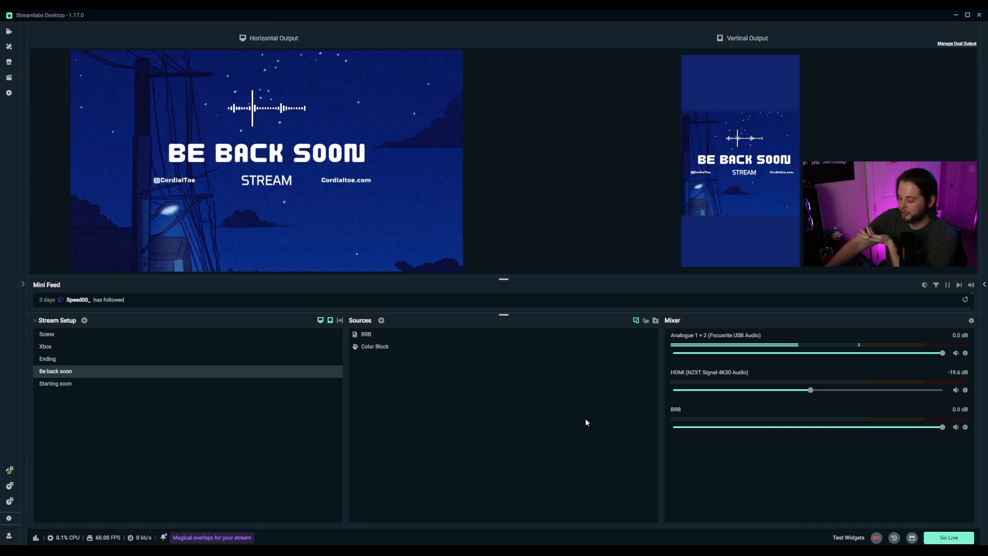
pyautogui.press('Home')
pyautogui.press('F4')
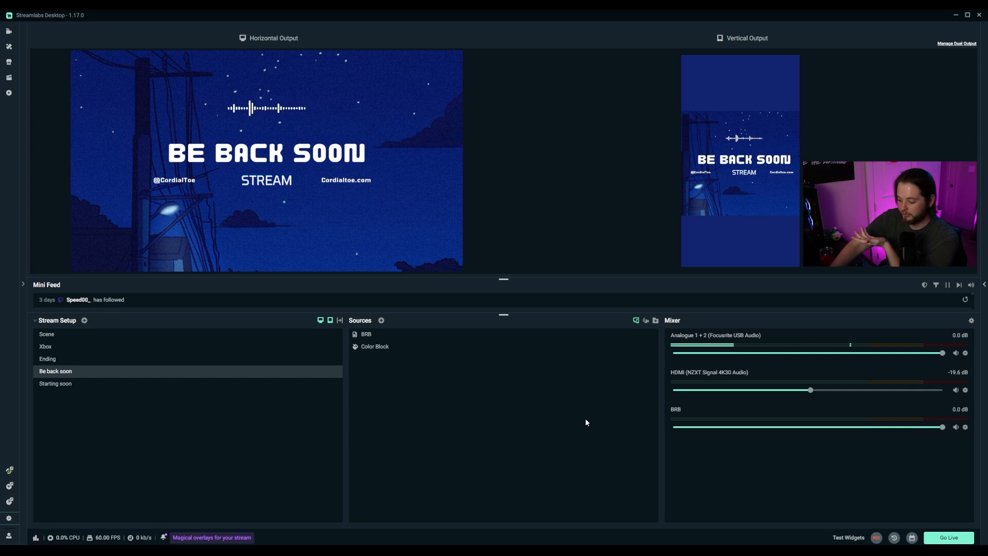
pyautogui.press('F3')
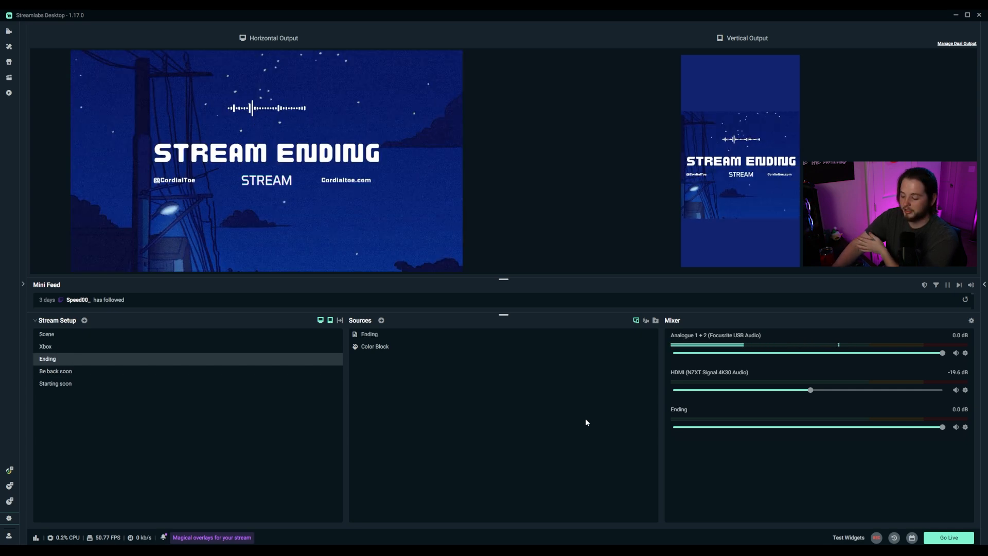
pyautogui.press('F2')
pyautogui.press('F4')
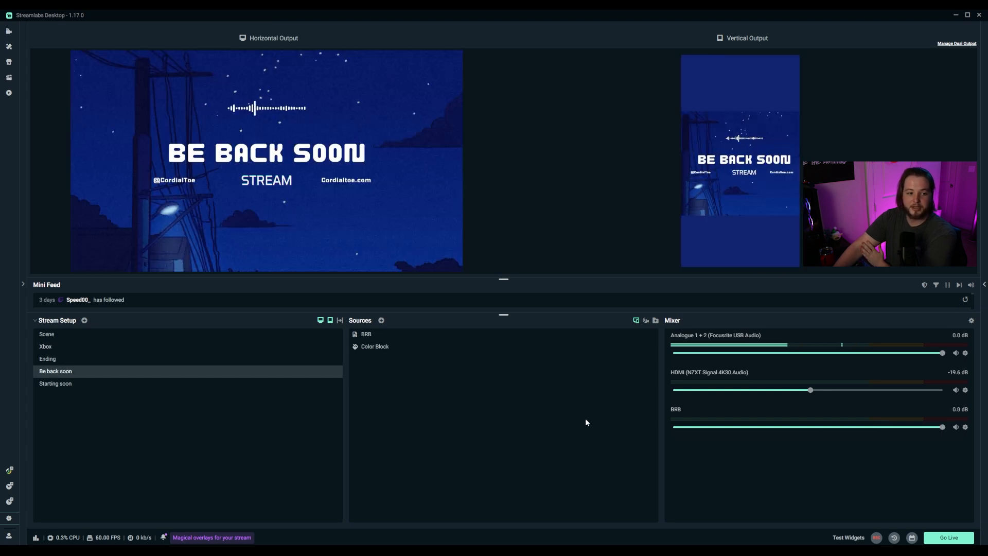
pyautogui.press('F2')
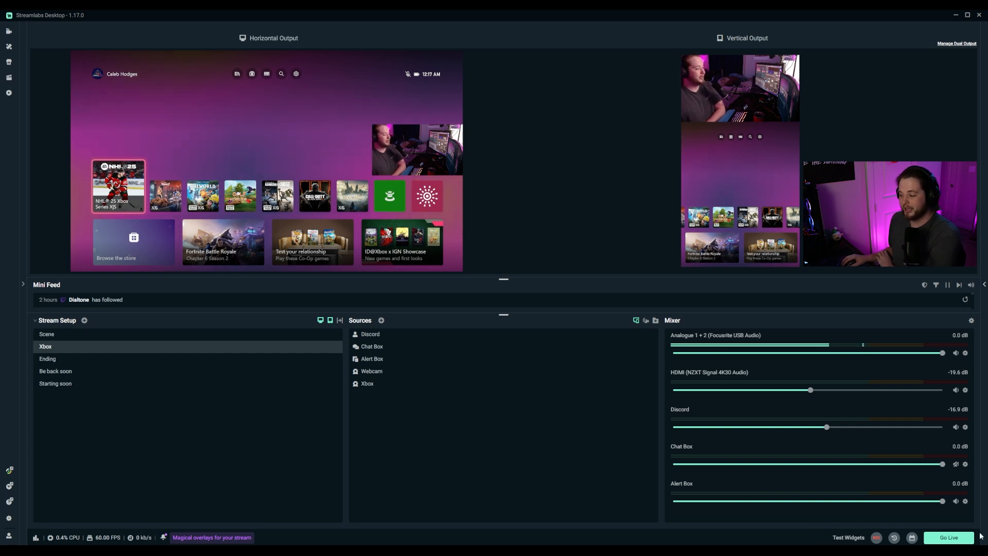
# Open the go-live setup and assign Twitch to the horizontal output and YouTube to the vertical output.
pyautogui.click(950, 538)
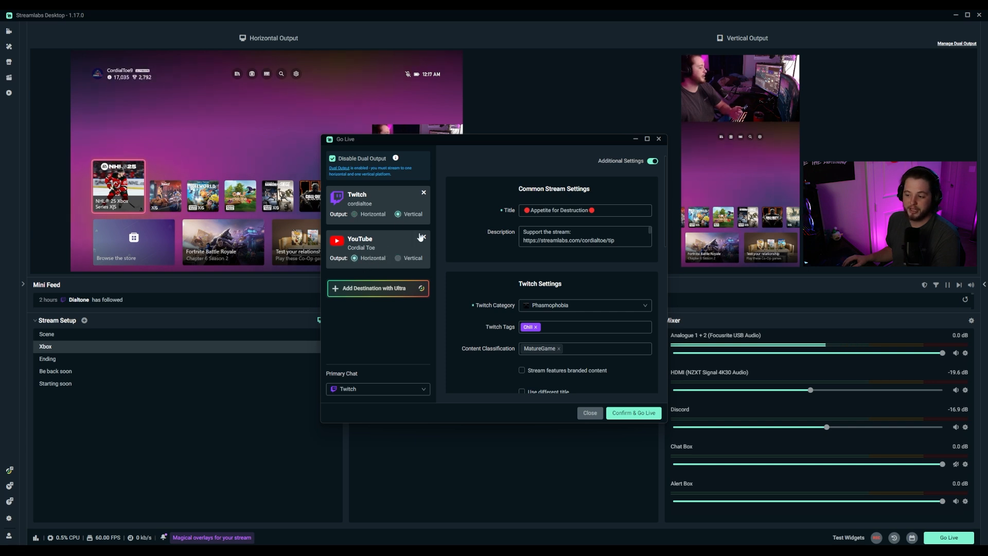
pyautogui.click(354, 214)
pyautogui.click(398, 258)
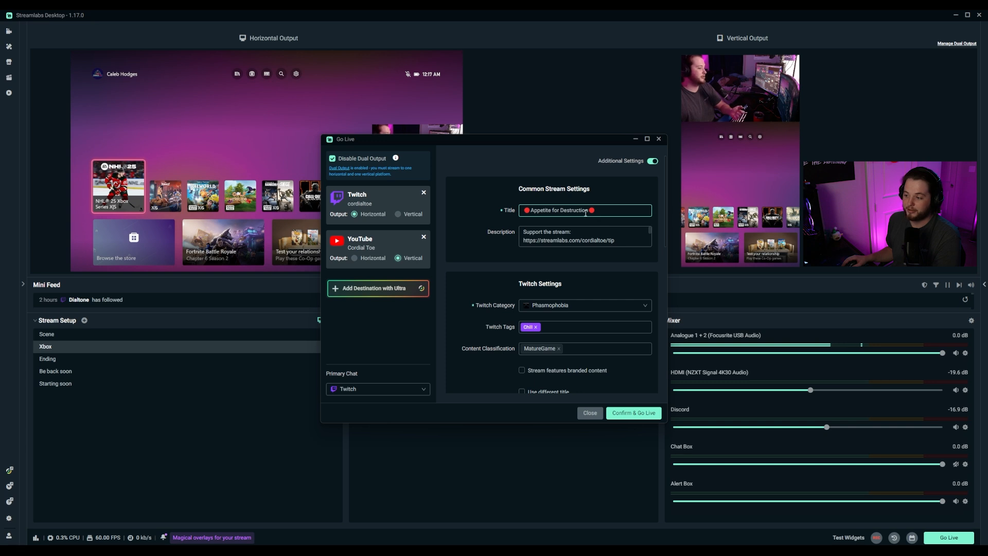
# Add the English tag to the Twitch stream settings.
pyautogui.scroll(-4, 590, 238)
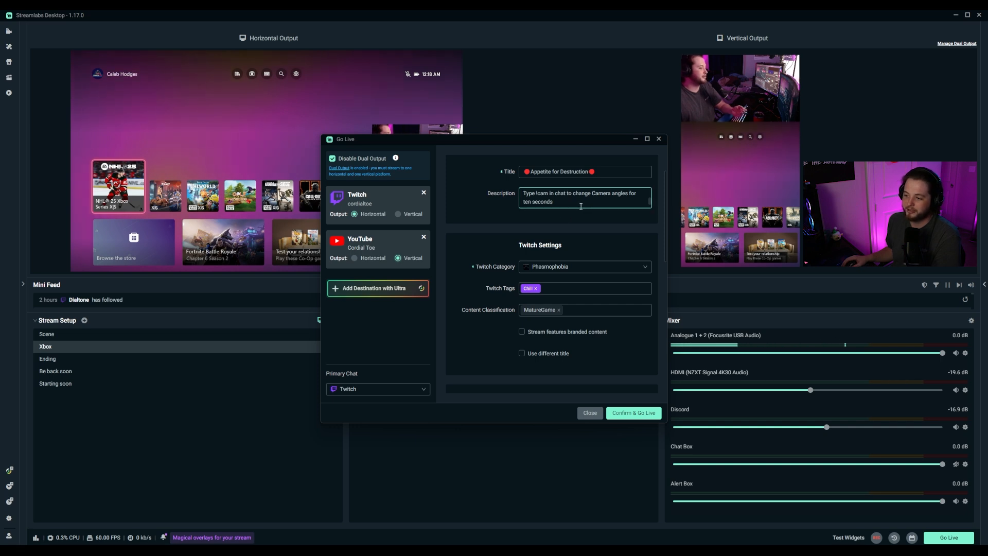
pyautogui.scroll(-3, 582, 220)
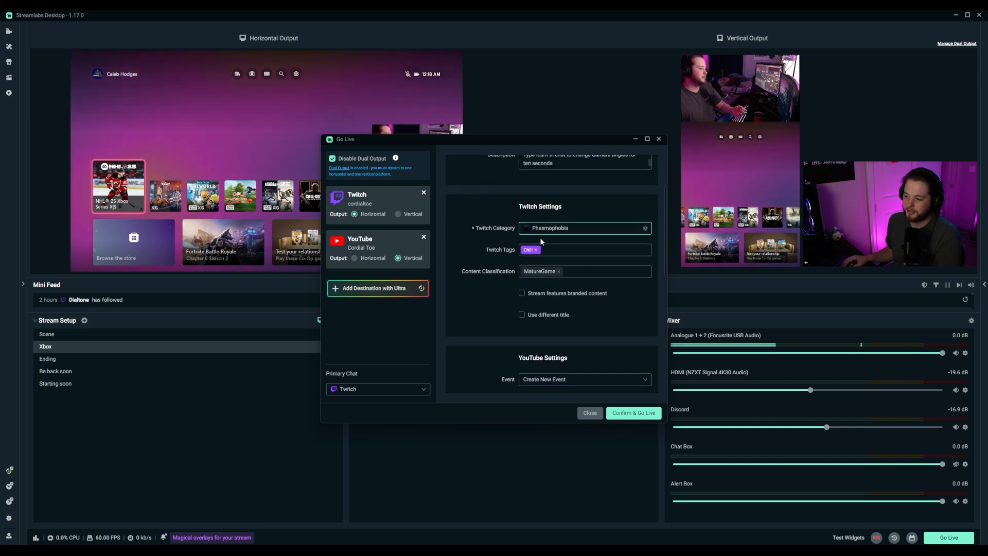
pyautogui.scroll(-5, 551, 235)
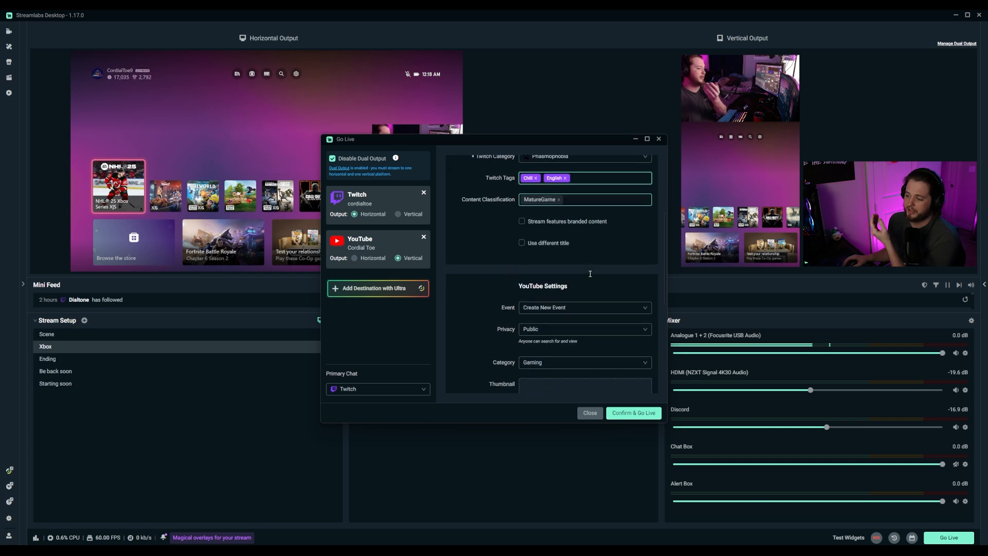
# Choose Ultra low-latency and the Gaming category for the YouTube stream, and check its event and privacy options.
pyautogui.click(590, 226)
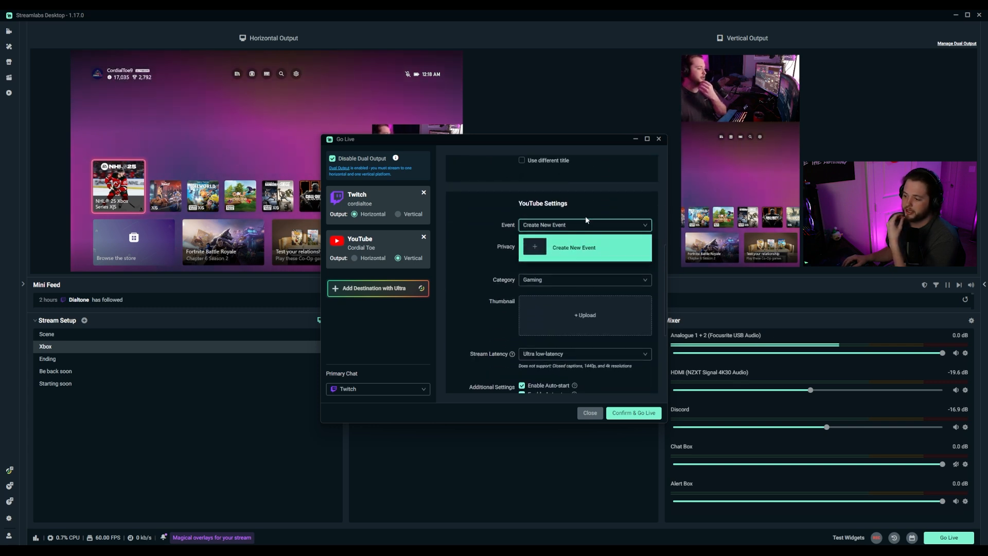
pyautogui.click(585, 217)
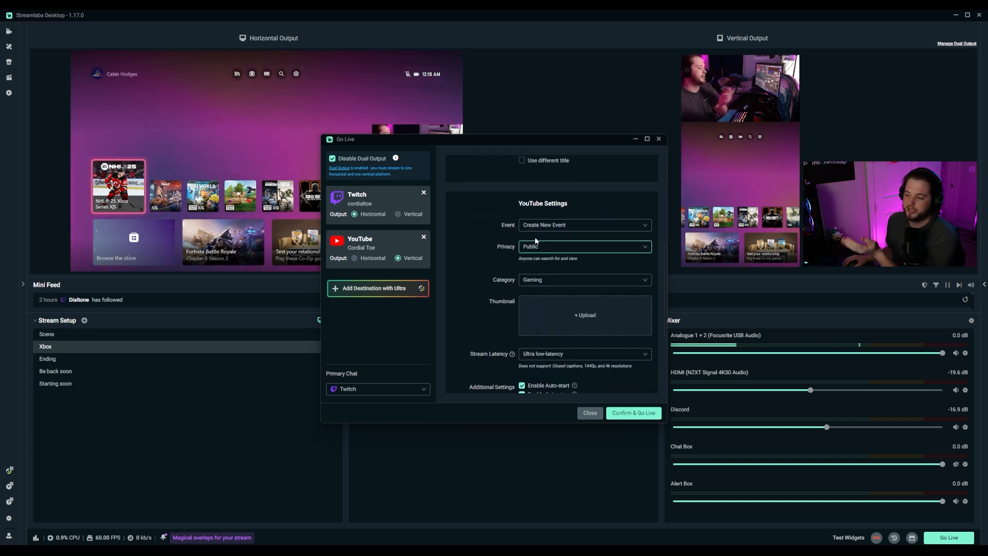
pyautogui.scroll(-4, 577, 315)
pyautogui.scroll(3, 577, 315)
pyautogui.click(576, 315)
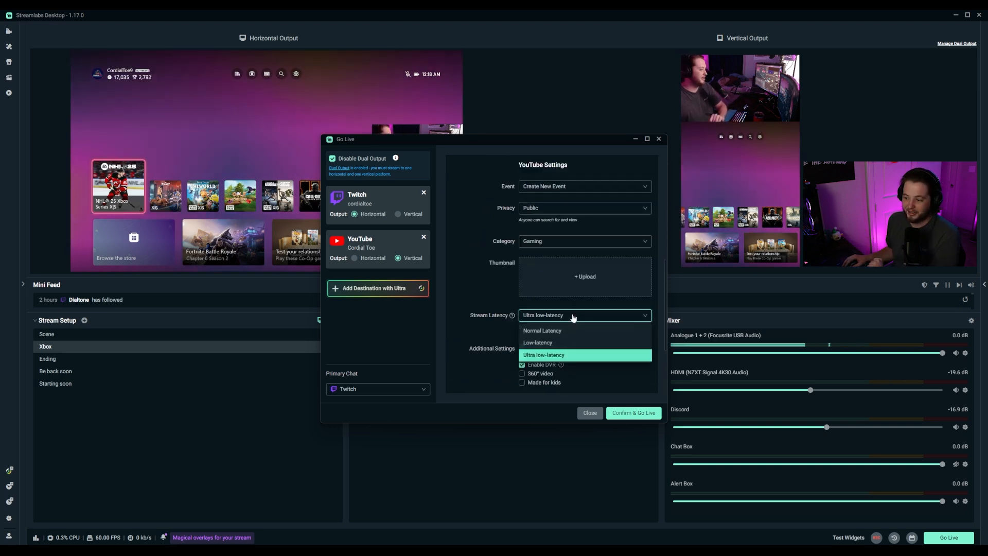
pyautogui.click(571, 357)
pyautogui.click(549, 243)
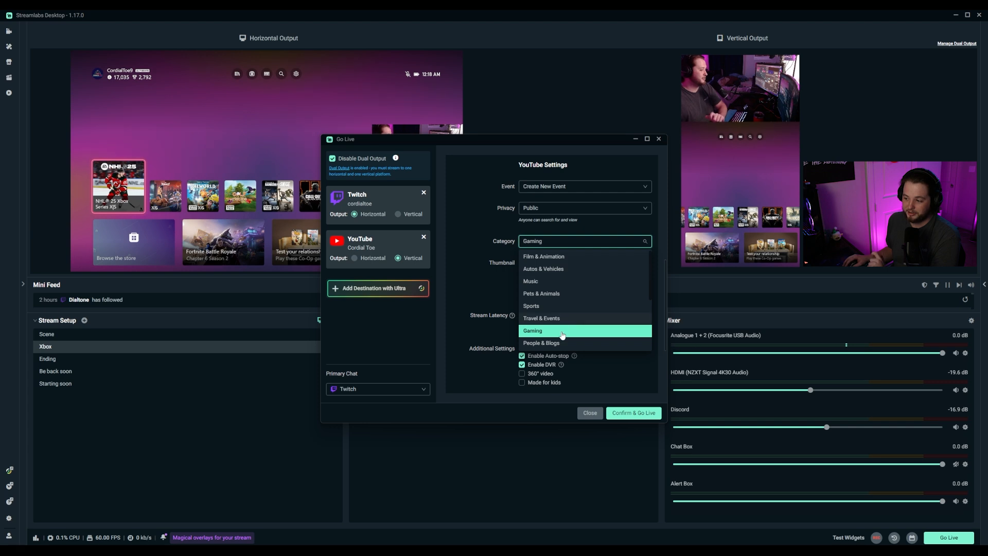
pyautogui.click(562, 332)
pyautogui.click(535, 210)
pyautogui.click(555, 188)
pyautogui.click(568, 199)
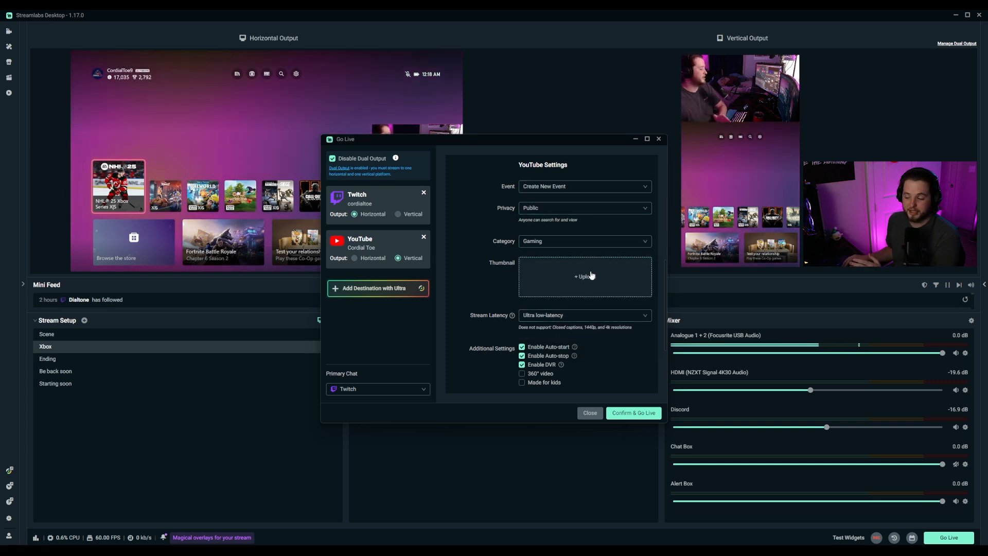
# Review the additional YouTube settings and the platforms available for the primary chat.
pyautogui.scroll(-2, 550, 243)
pyautogui.scroll(-1, 551, 243)
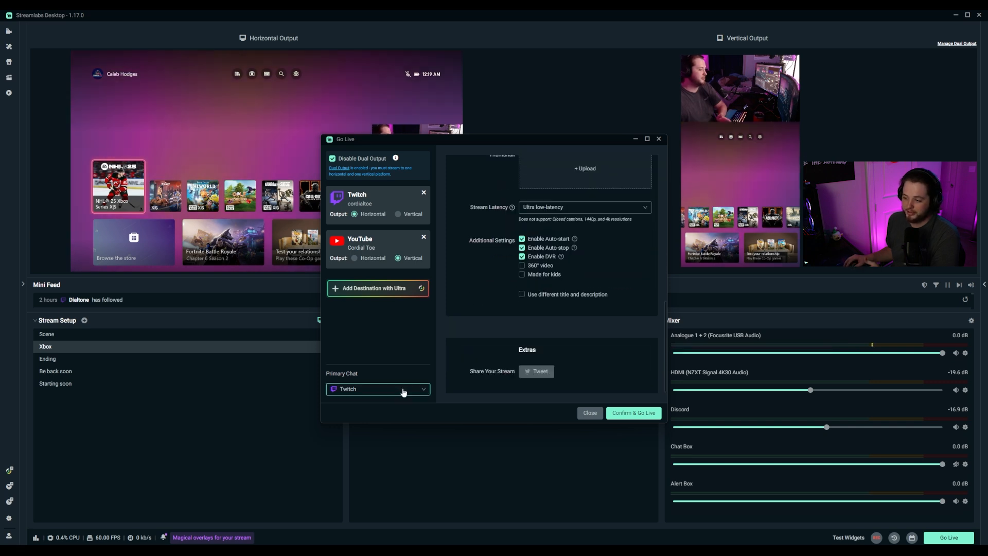
pyautogui.click(406, 390)
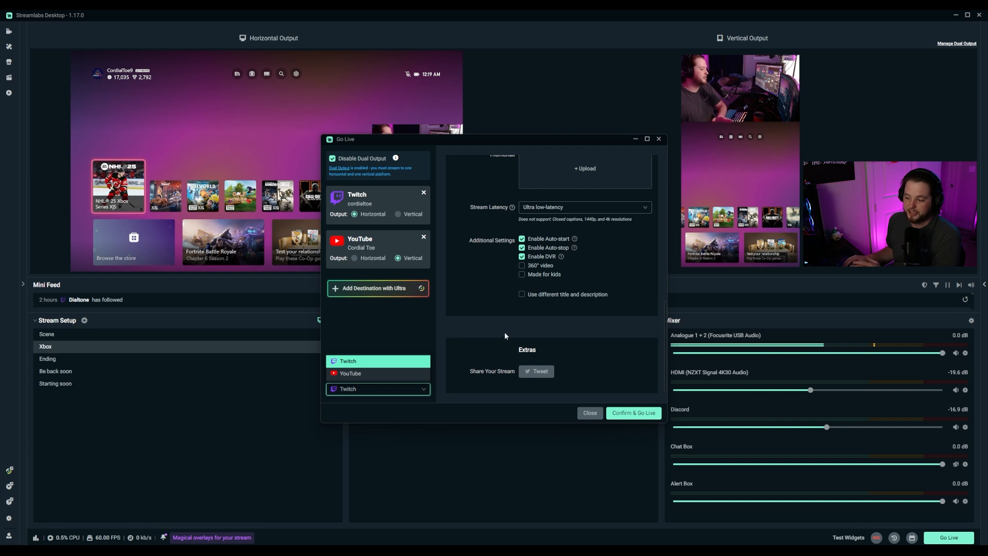
pyautogui.click(462, 338)
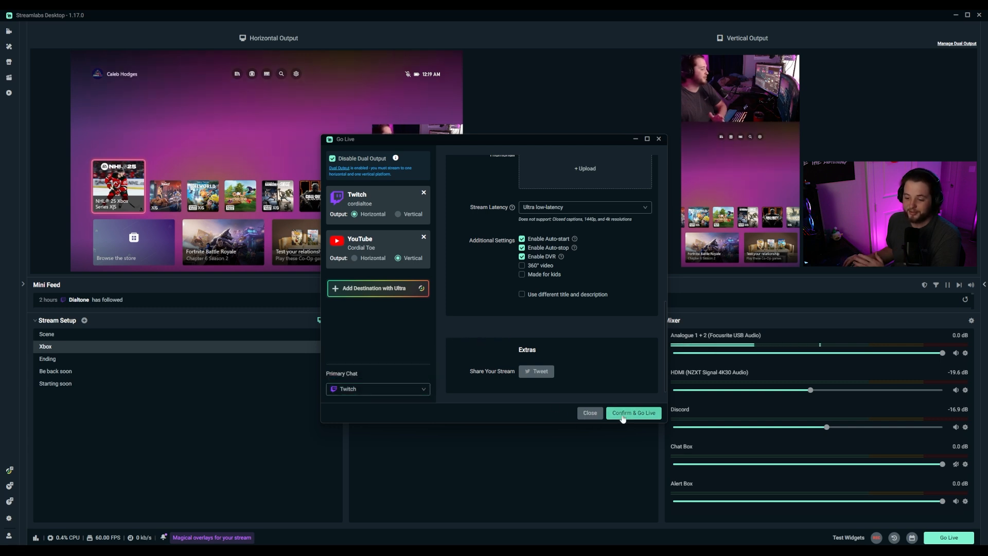